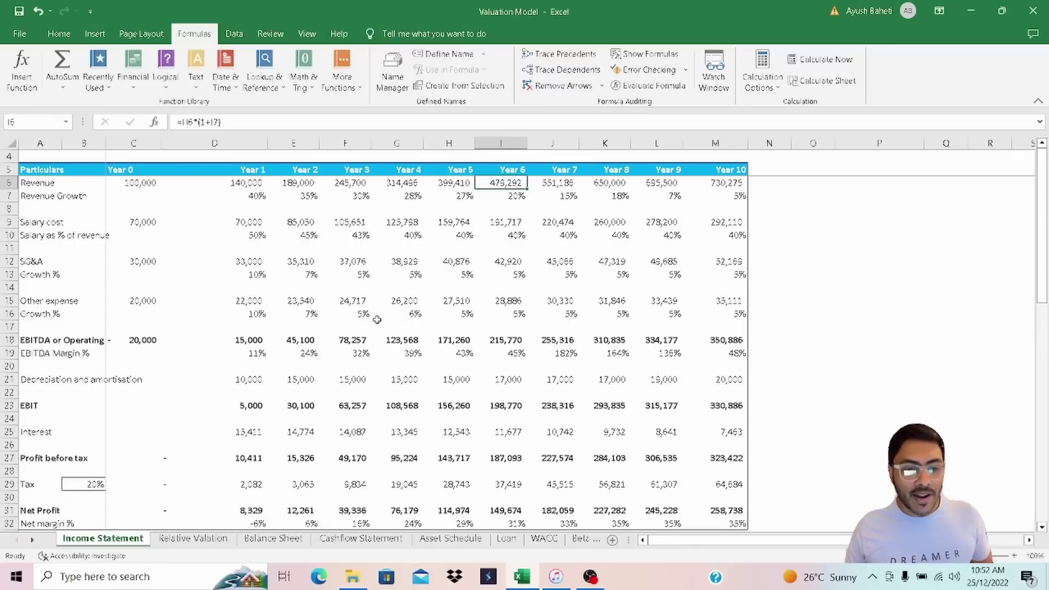
# Examine the revenue formulas in row 6 cell by cell, from Year 2 through Year 8
pyautogui.click(843, 185)
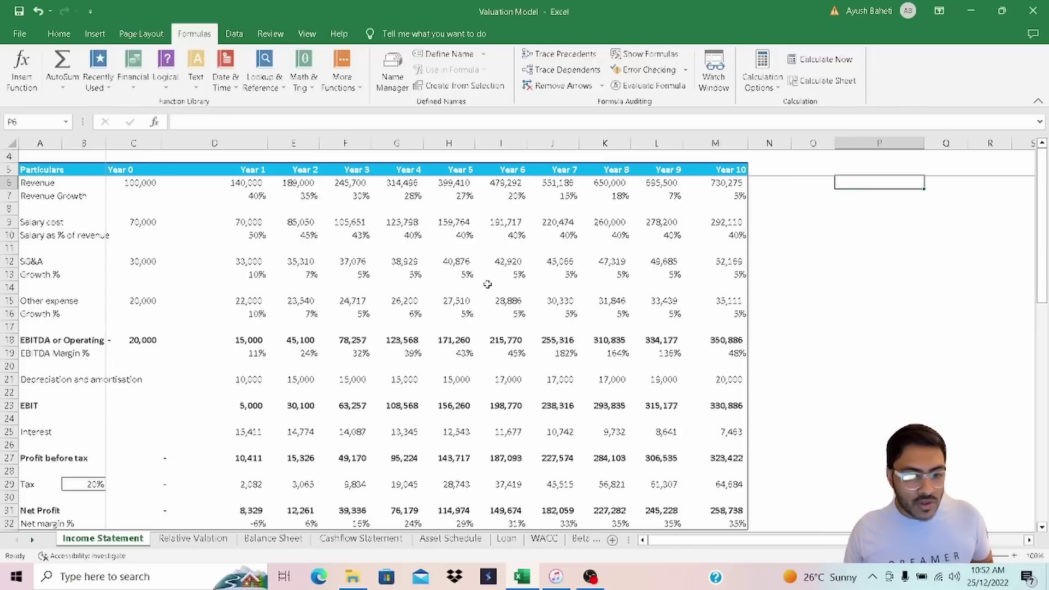
pyautogui.click(296, 184)
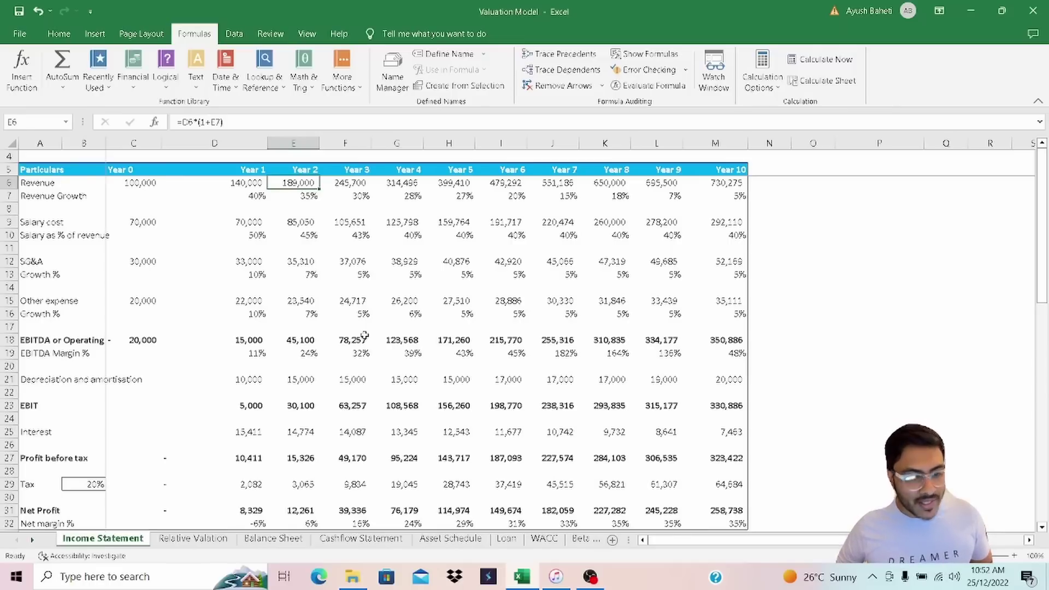
pyautogui.press('F2')
pyautogui.press('Tab')
pyautogui.press('F2')
pyautogui.press('Tab')
pyautogui.press('F2')
pyautogui.press('Tab')
pyautogui.press('F2')
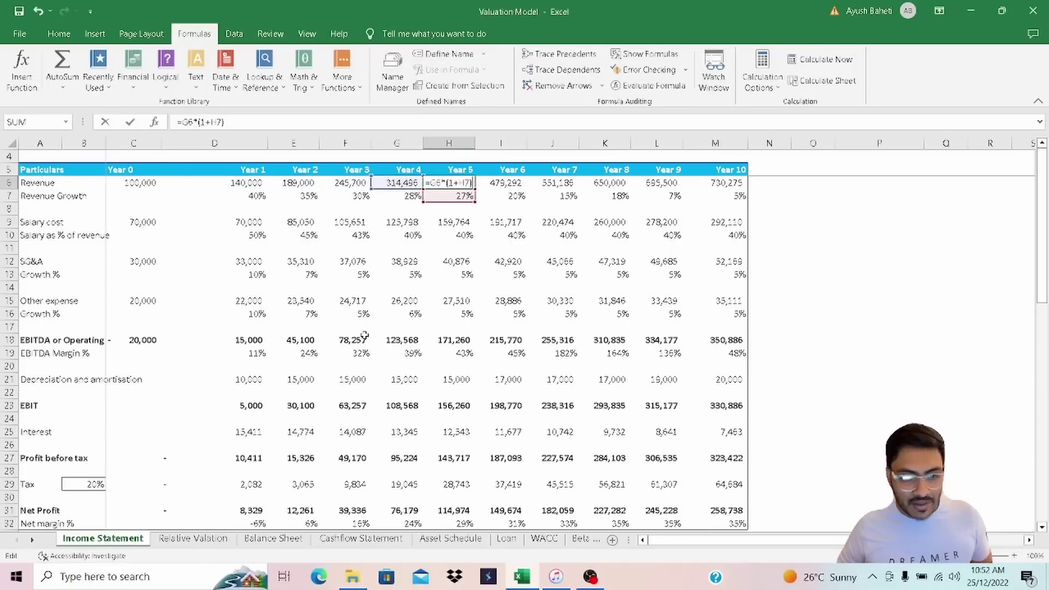
pyautogui.press('Tab')
pyautogui.press('F2')
pyautogui.press('Tab')
pyautogui.press('F2')
pyautogui.press('Tab')
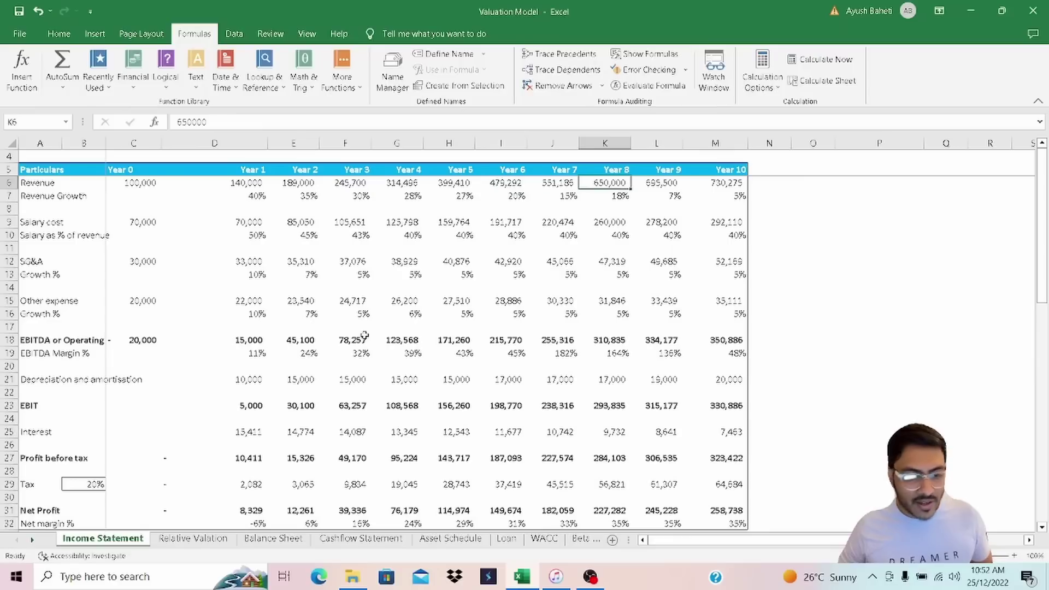
# Return to the Year 1 revenue cell and review the Year 1 to Year 10 heading range
pyautogui.press('Left')
pyautogui.press('Left')
pyautogui.press('Left')
pyautogui.press('Left')
pyautogui.press('Left')
pyautogui.press('Left')
pyautogui.press('Left')
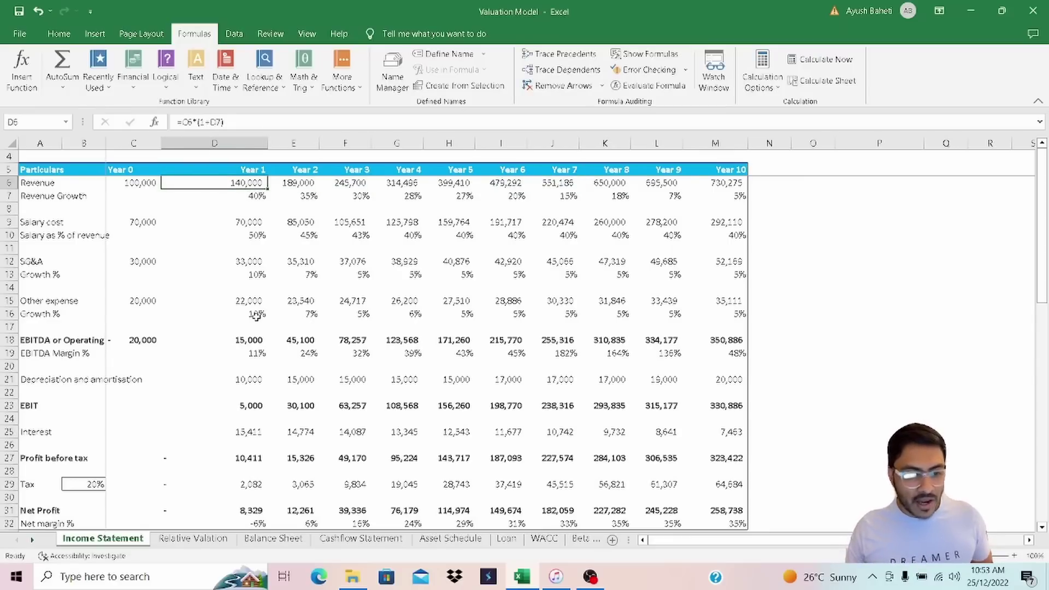
pyautogui.moveTo(237, 144); pyautogui.dragTo(719, 165)
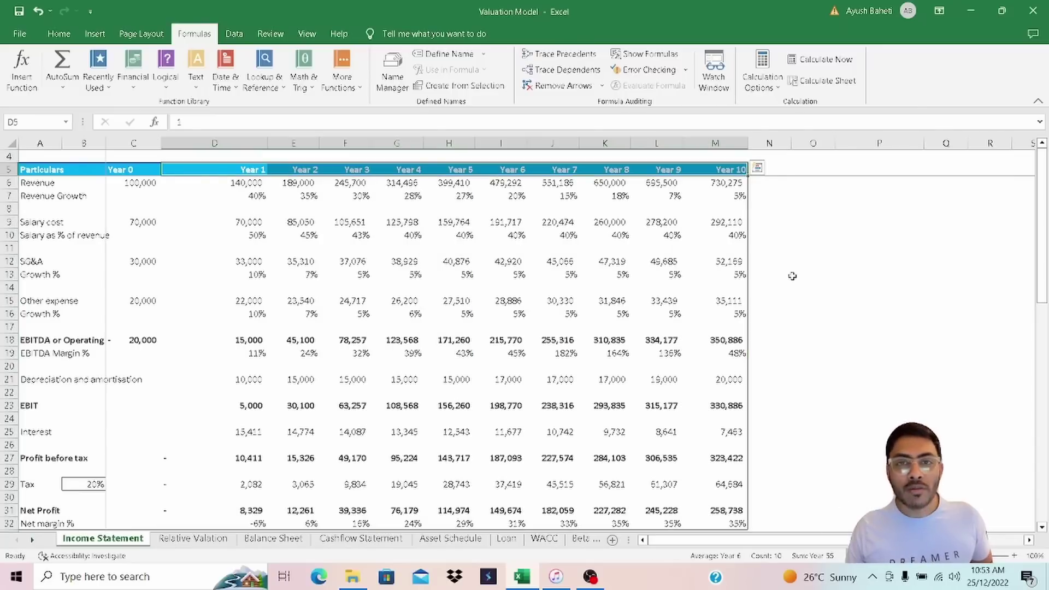
pyautogui.click(344, 185)
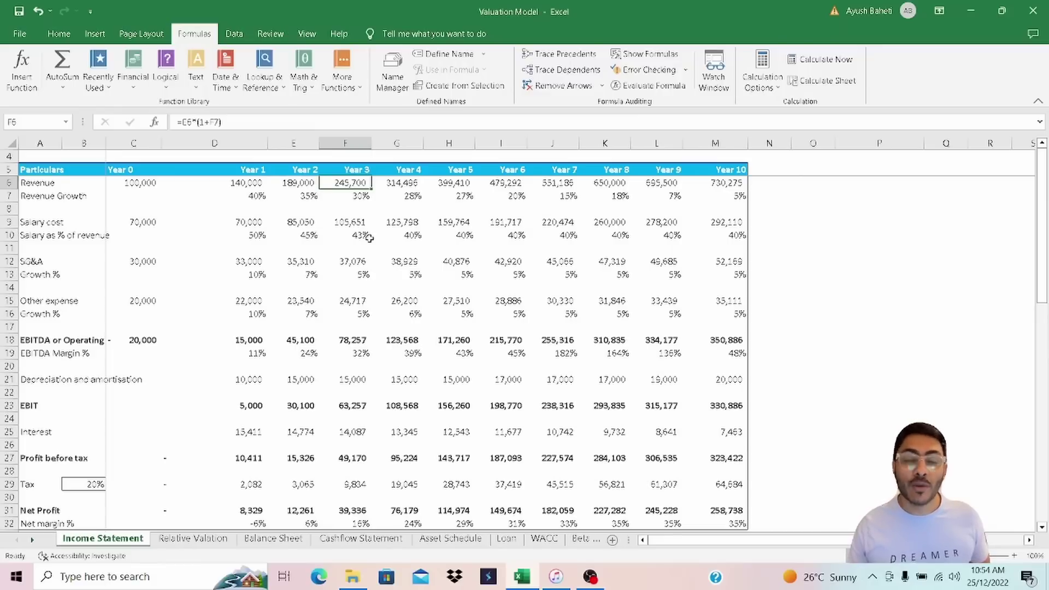
# Enter the note "1. Go To Special function" in cell P8
pyautogui.click(867, 208)
pyautogui.write('1')
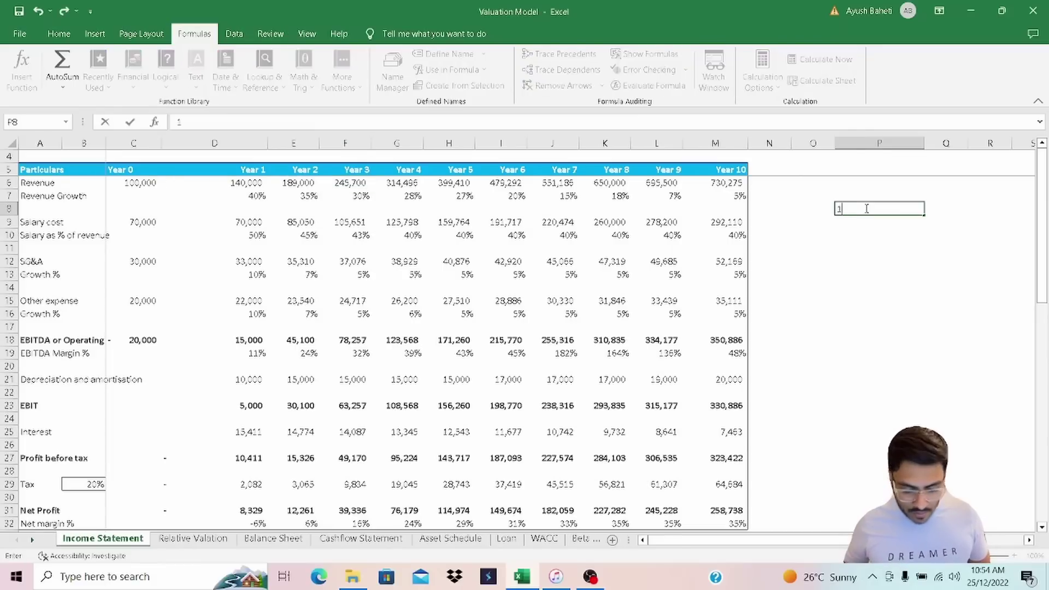
pyautogui.write('. G')
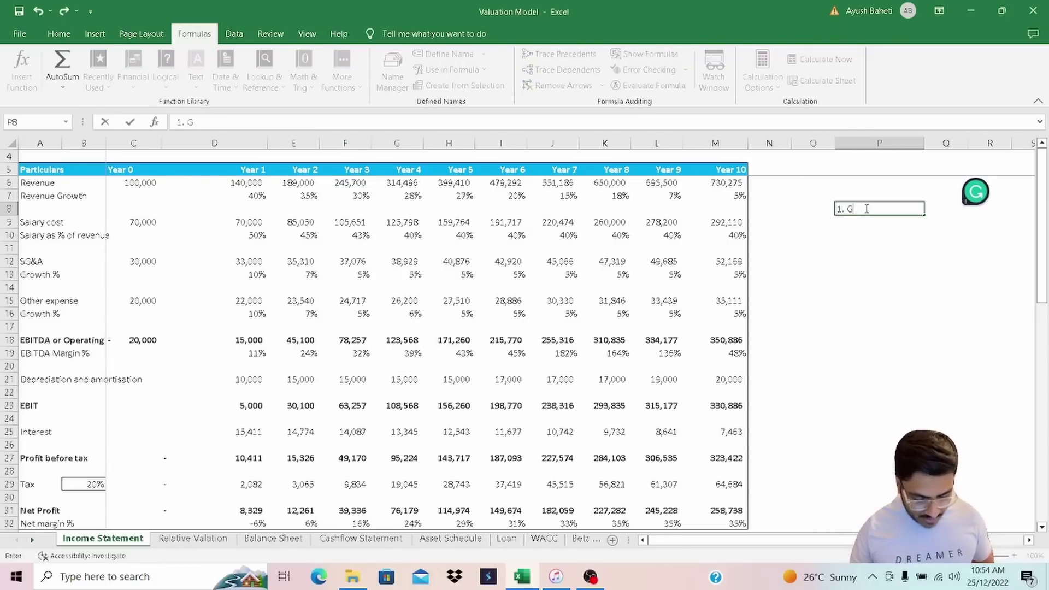
pyautogui.write('o')
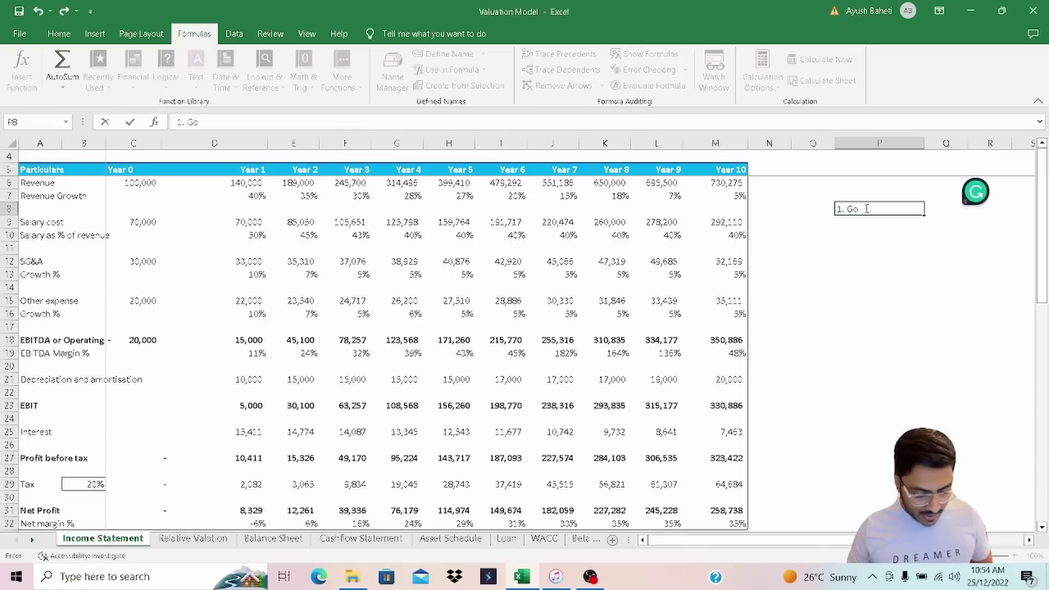
pyautogui.write(' To S')
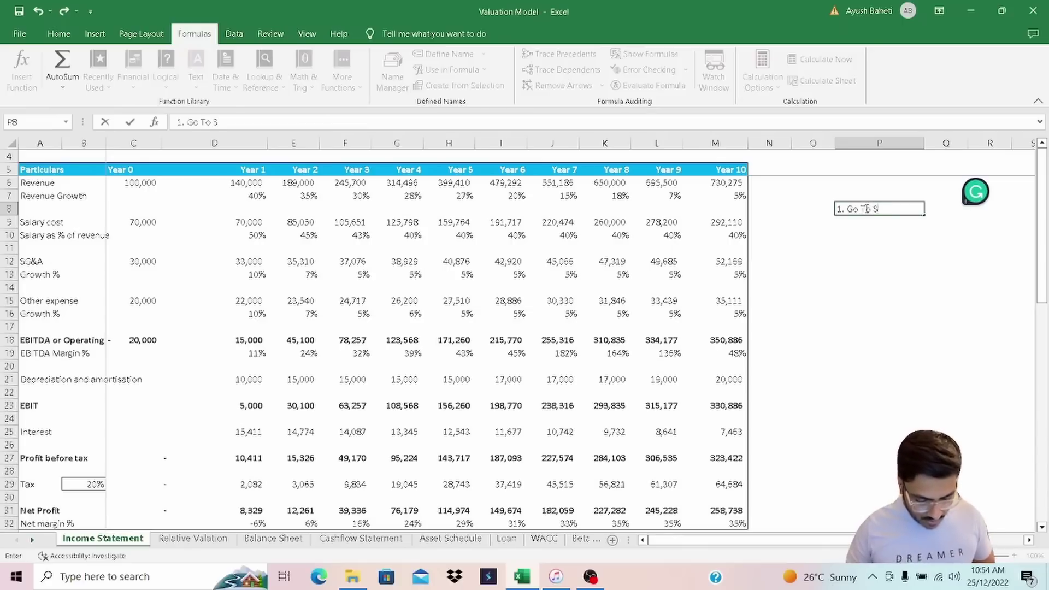
pyautogui.write('pecial function')
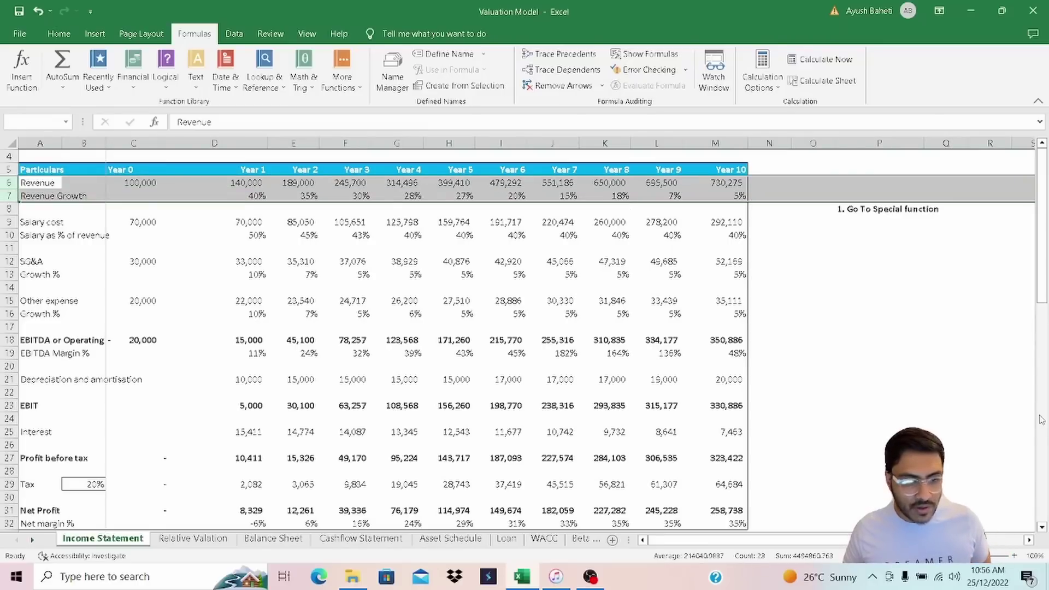
# Inspect the formula references of the revenue cells one by one, from Year 1 through Year 7
pyautogui.press('Right')
pyautogui.press('Right')
pyautogui.press('Right')
pyautogui.press('Right')
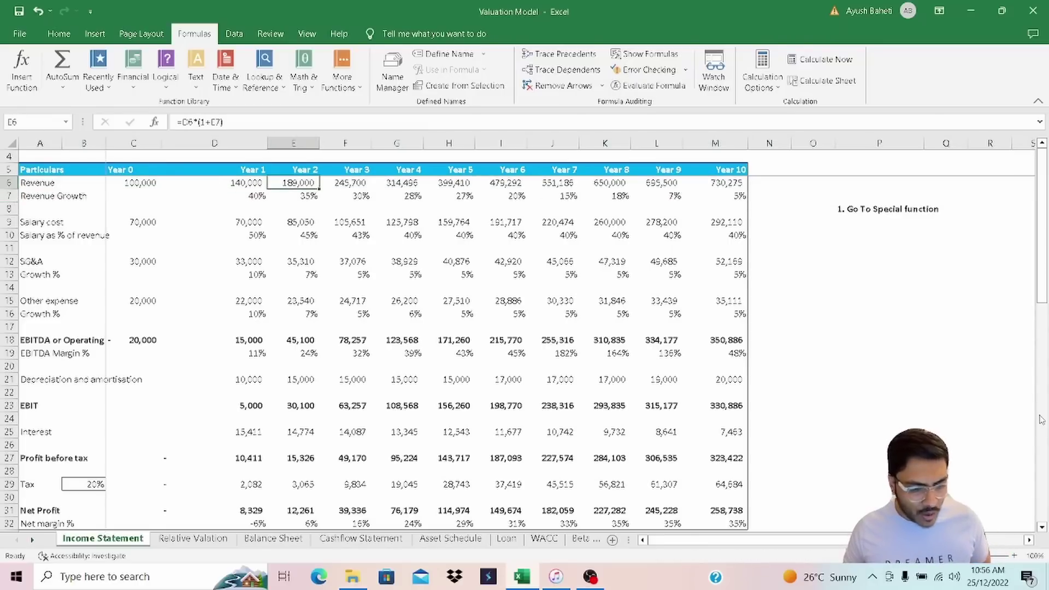
pyautogui.press('Left')
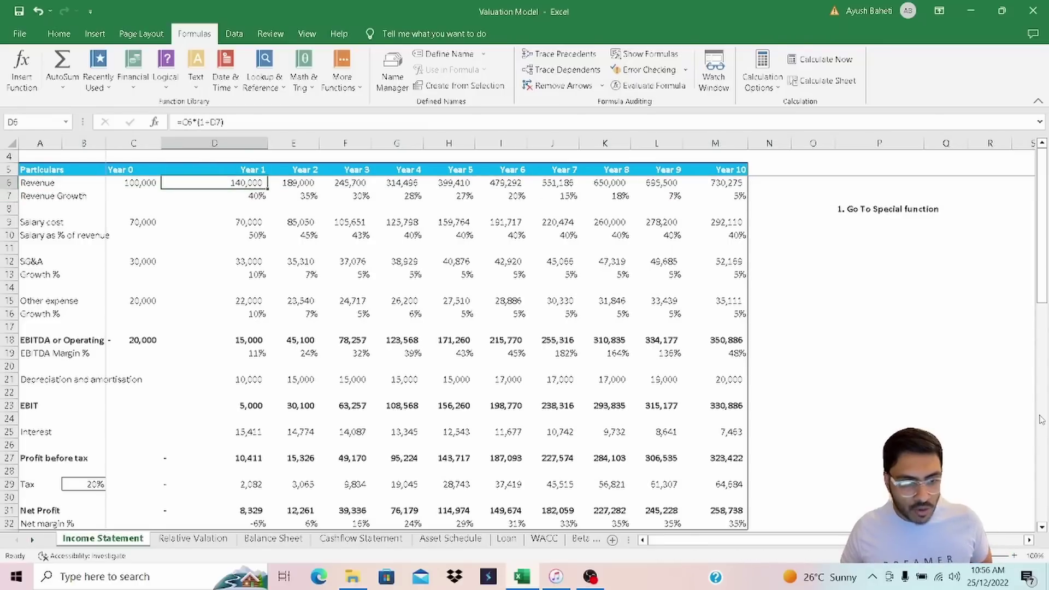
pyautogui.press('F2')
pyautogui.press('Tab')
pyautogui.press('F2')
pyautogui.press('Tab')
pyautogui.press('F2')
pyautogui.press('Tab')
pyautogui.press('F2')
pyautogui.press('Tab')
pyautogui.press('F2')
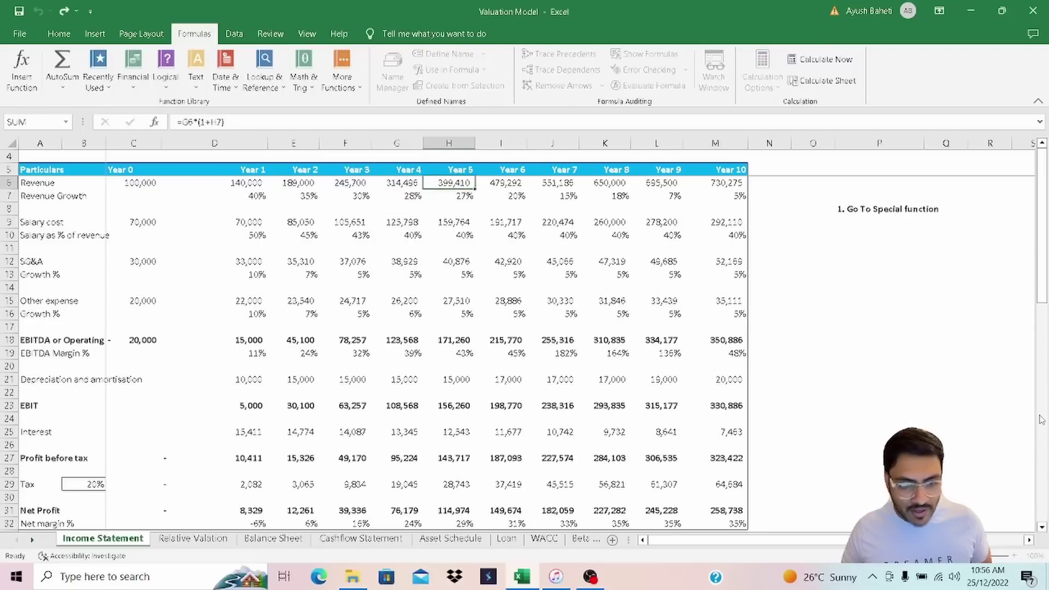
pyautogui.press('Tab')
pyautogui.press('F2')
pyautogui.press('Tab')
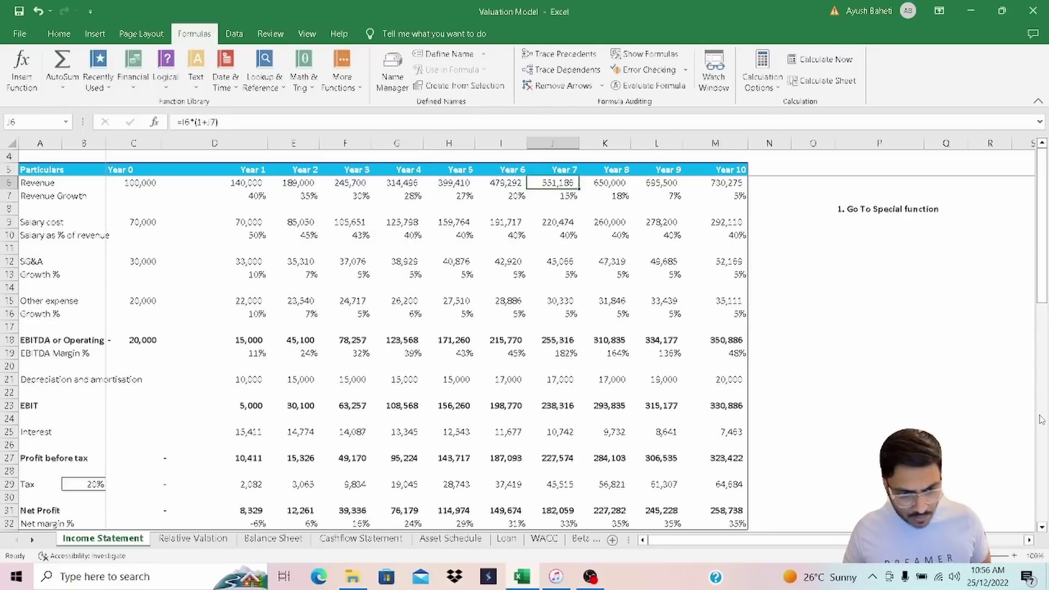
pyautogui.press('F2')
pyautogui.press('Escape')
pyautogui.press('Tab')
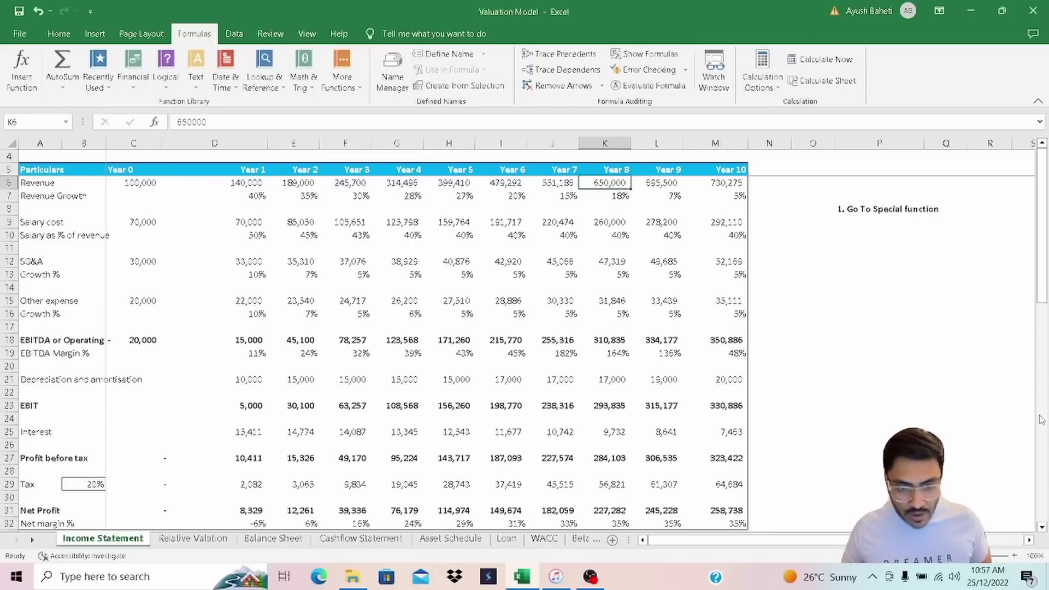
# Check whether the Year 8 and later revenue cells contain formulas or hardcoded values, leaving them as they are
pyautogui.press('F2')
pyautogui.press('Escape')
pyautogui.press('F2')
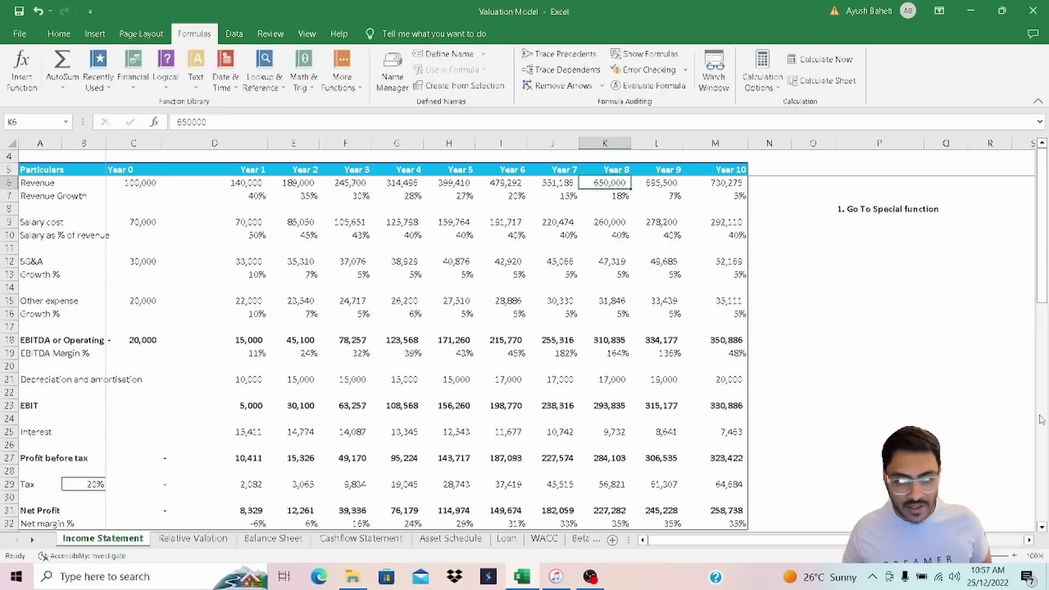
pyautogui.press('Escape')
pyautogui.press('F2')
pyautogui.press('Tab')
pyautogui.press('F2')
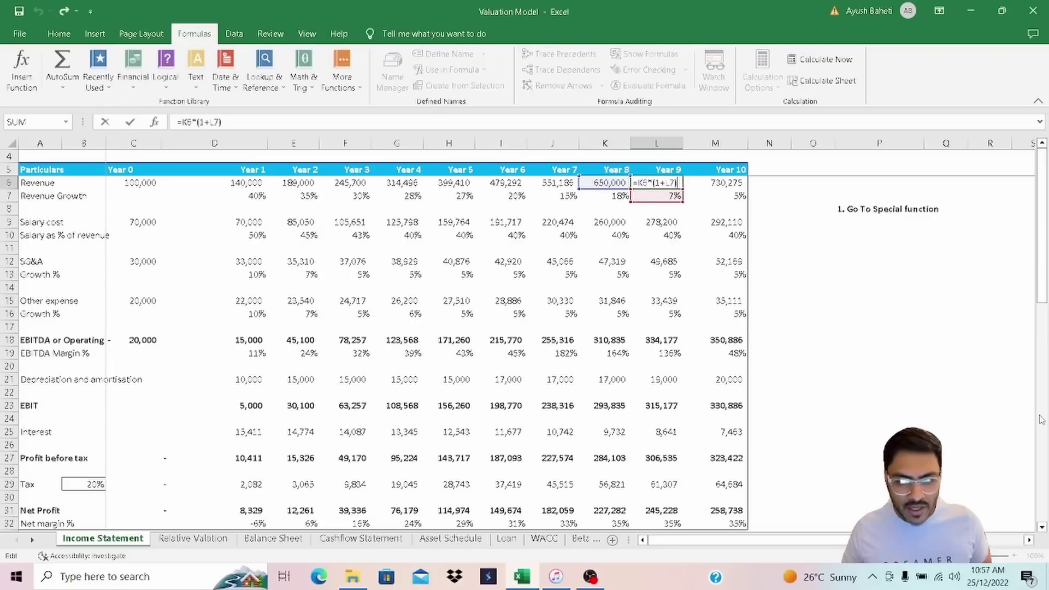
pyautogui.press('Tab')
pyautogui.press('F2')
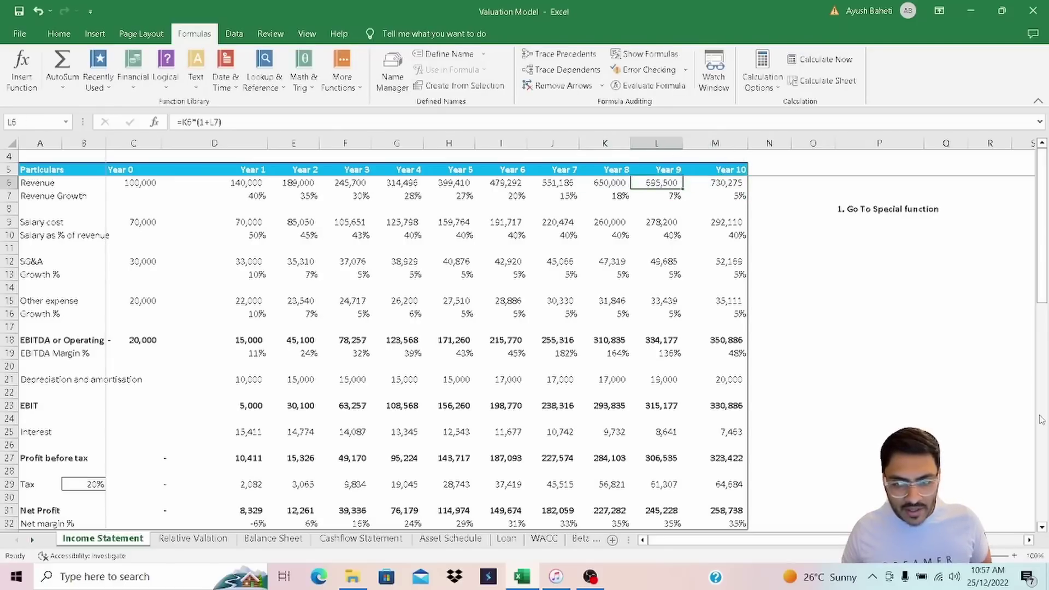
pyautogui.press('Escape')
pyautogui.press('Home')
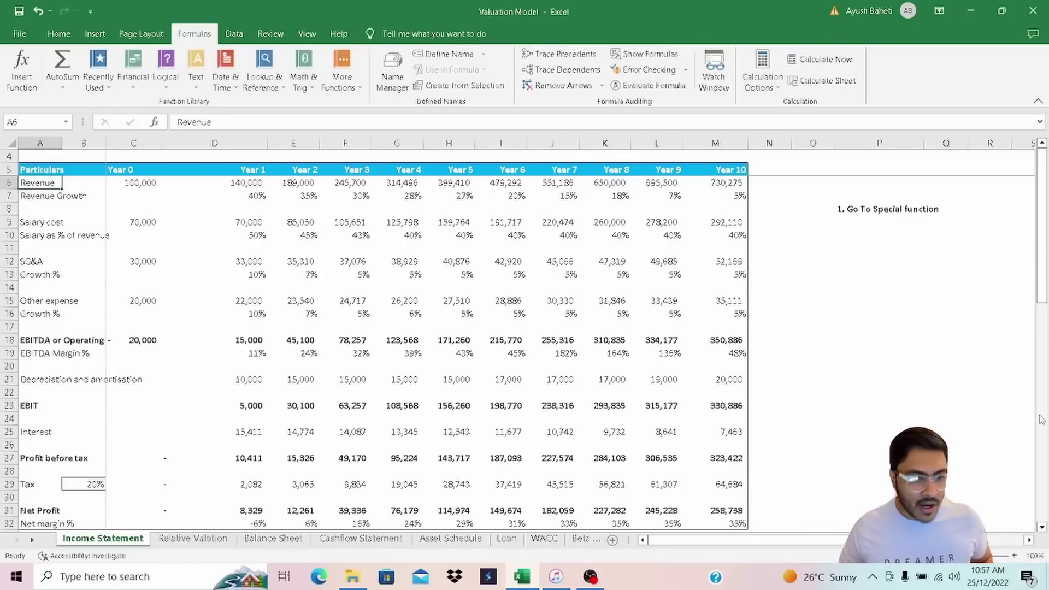
# Recheck the growth formulas in the Year 6 and Year 7 revenue cells
pyautogui.press('Right')
pyautogui.press('Right')
pyautogui.press('Right')
pyautogui.press('Right')
pyautogui.press('Right')
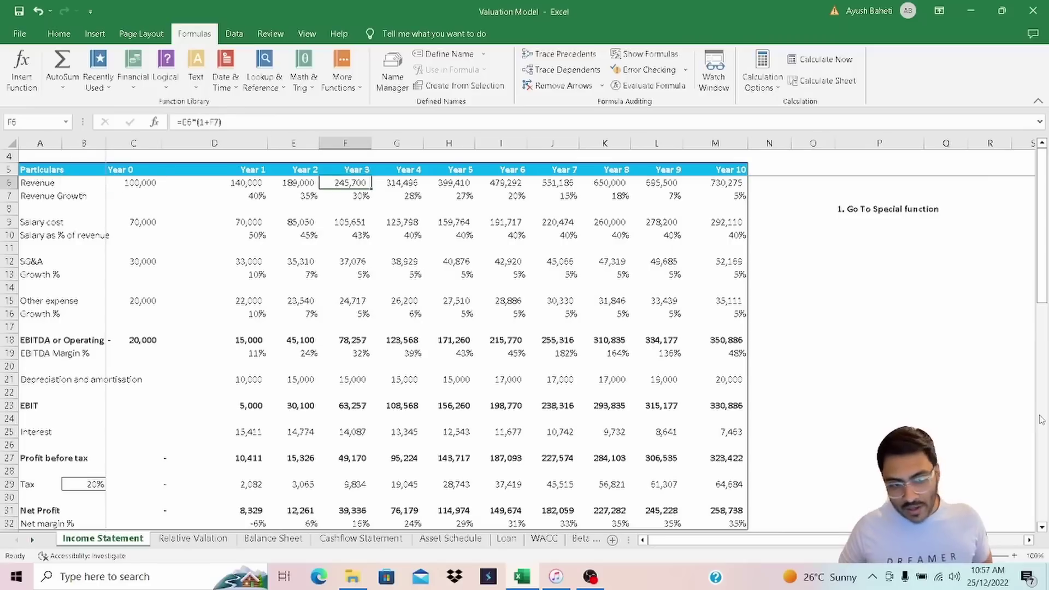
pyautogui.press('Right')
pyautogui.press('Right')
pyautogui.press('Right')
pyautogui.press('F2')
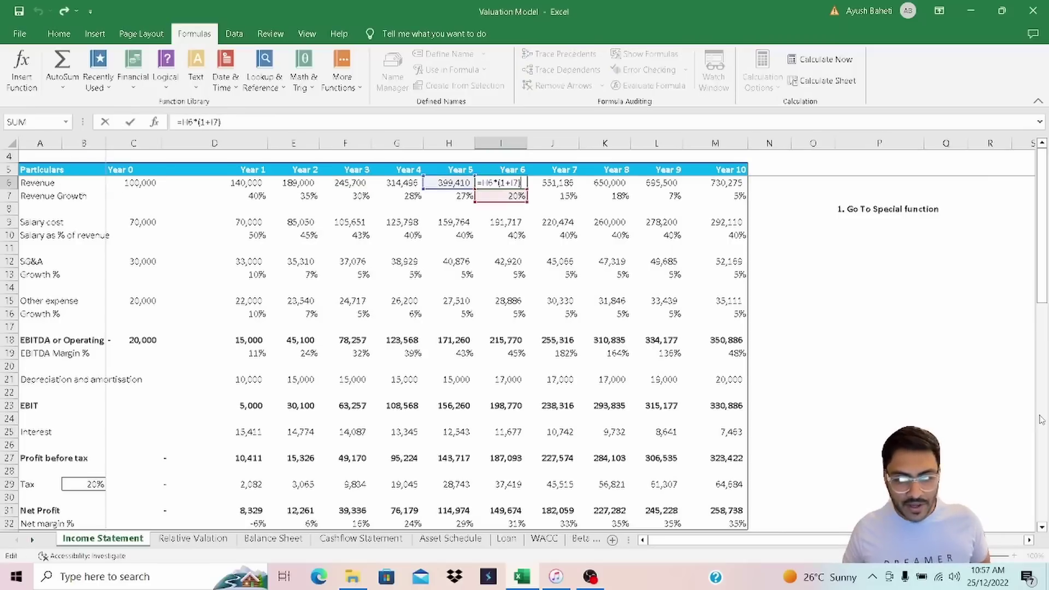
pyautogui.press('Tab')
pyautogui.press('F2')
pyautogui.press('Escape')
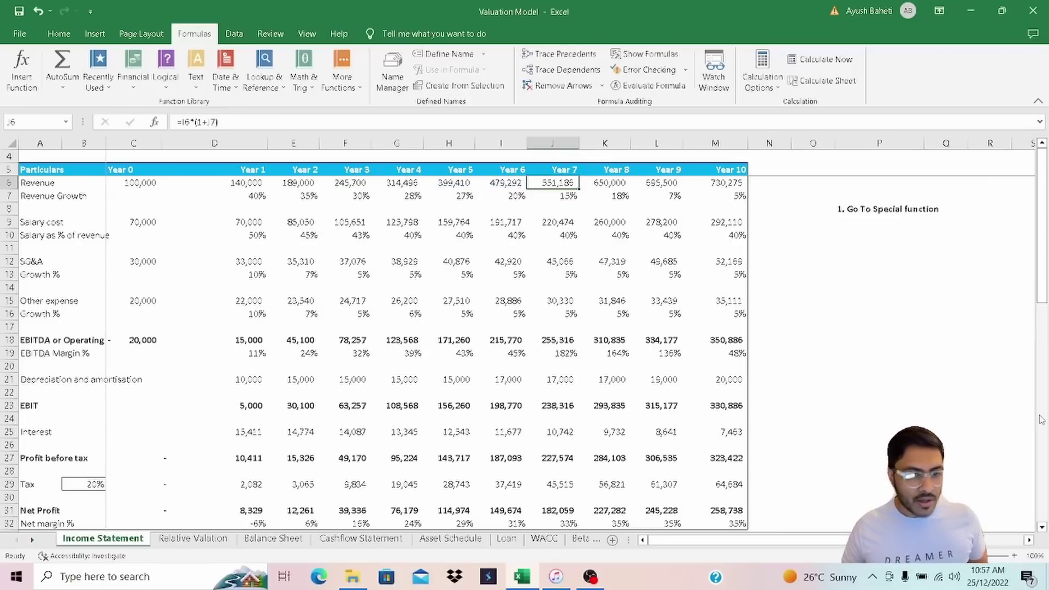
# From the Year 1 revenue cell, view the Go To Special options through Find & Select and dismiss them
pyautogui.hotkey('ctrl', 'Left')
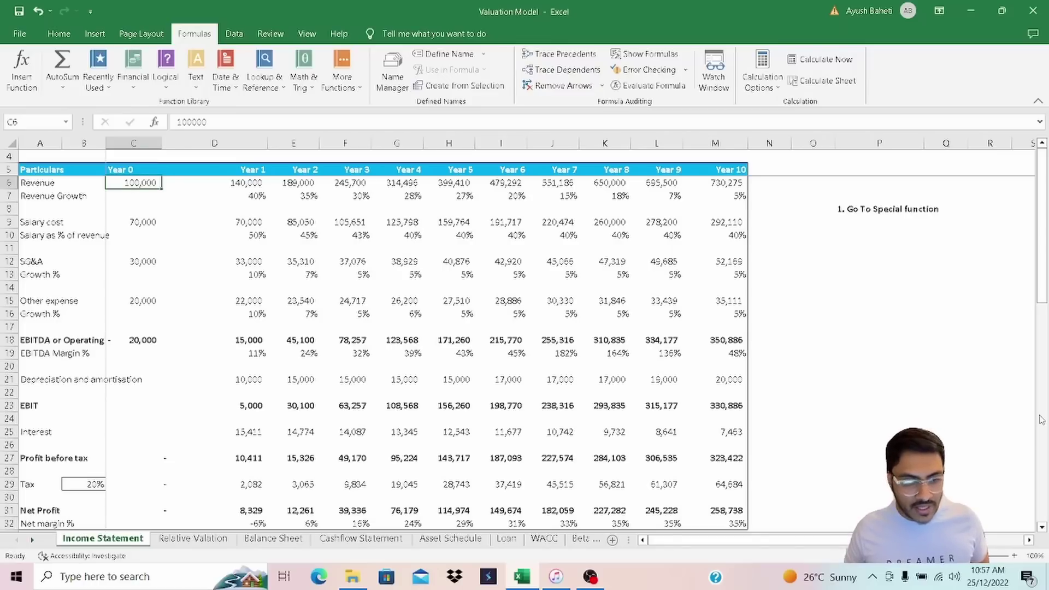
pyautogui.press('Right')
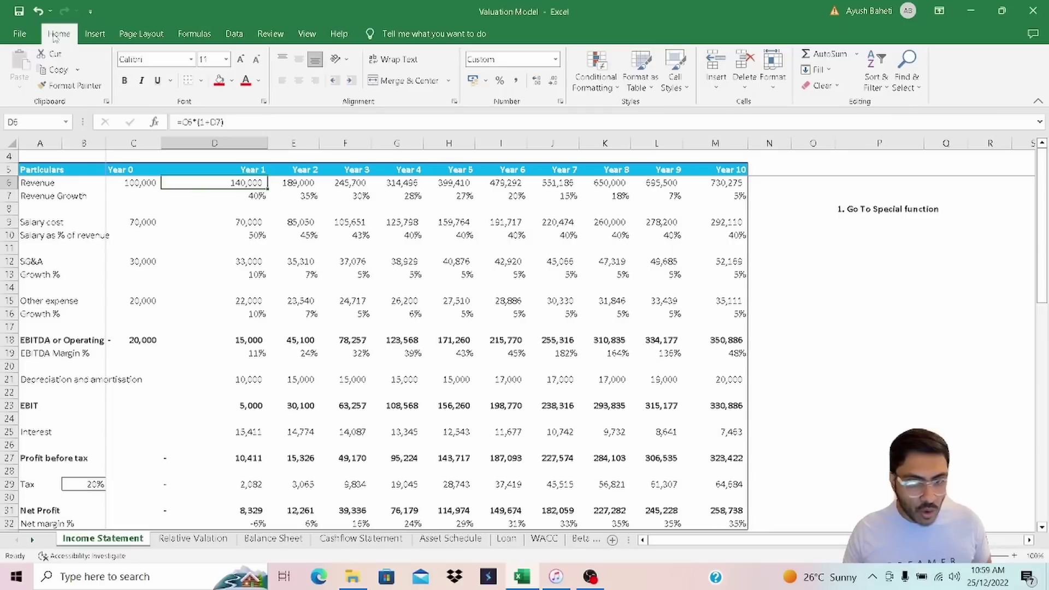
pyautogui.click(920, 89)
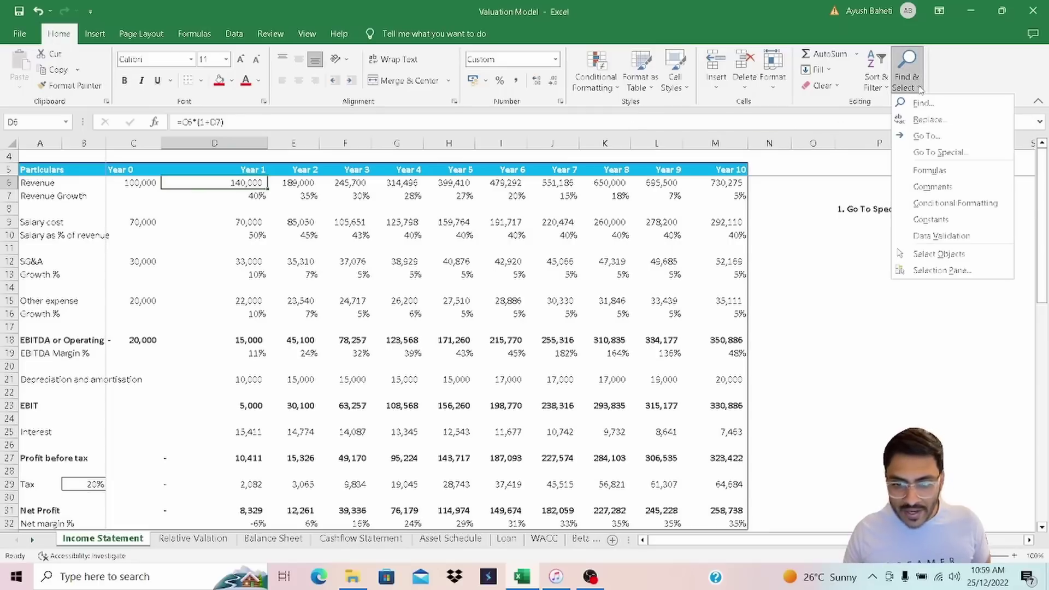
pyautogui.click(939, 154)
pyautogui.moveTo(882, 244); pyautogui.dragTo(879, 240)
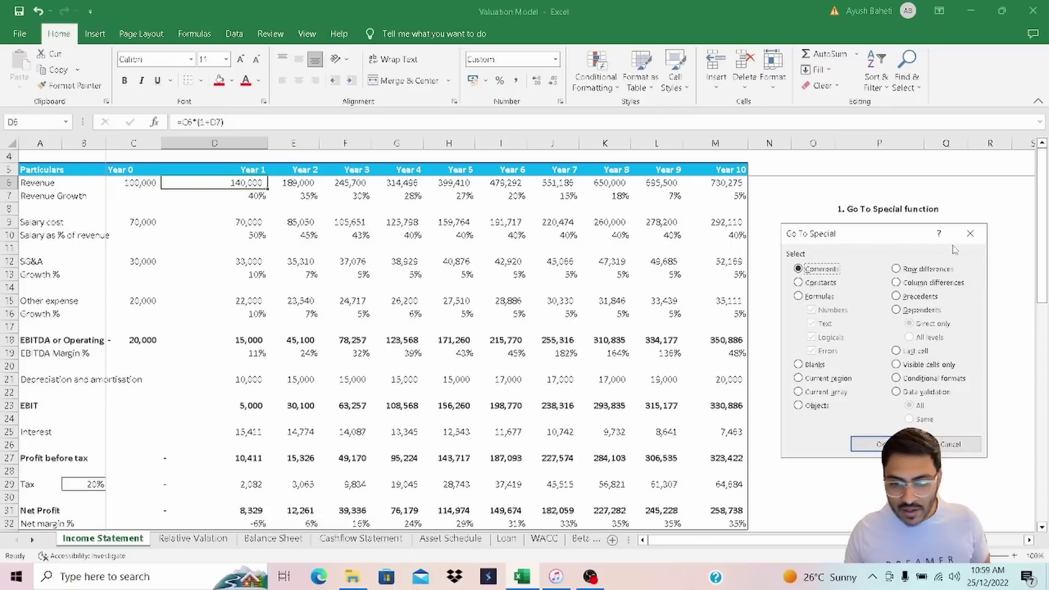
pyautogui.click(970, 233)
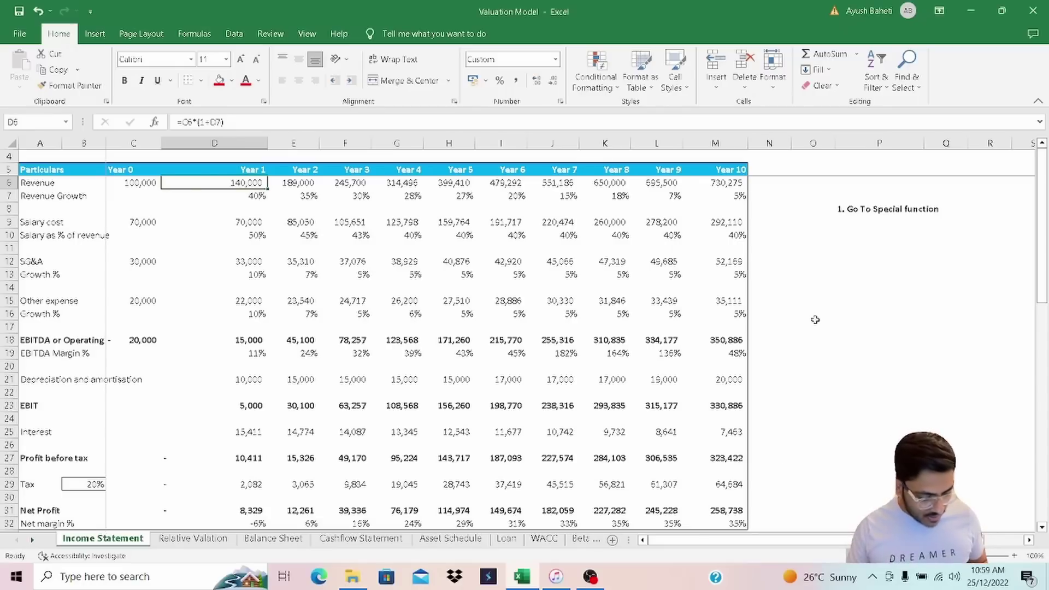
# View the Go To Special options by way of the Go To dialog and close them without choosing one
pyautogui.hotkey('ctrl', 'g')
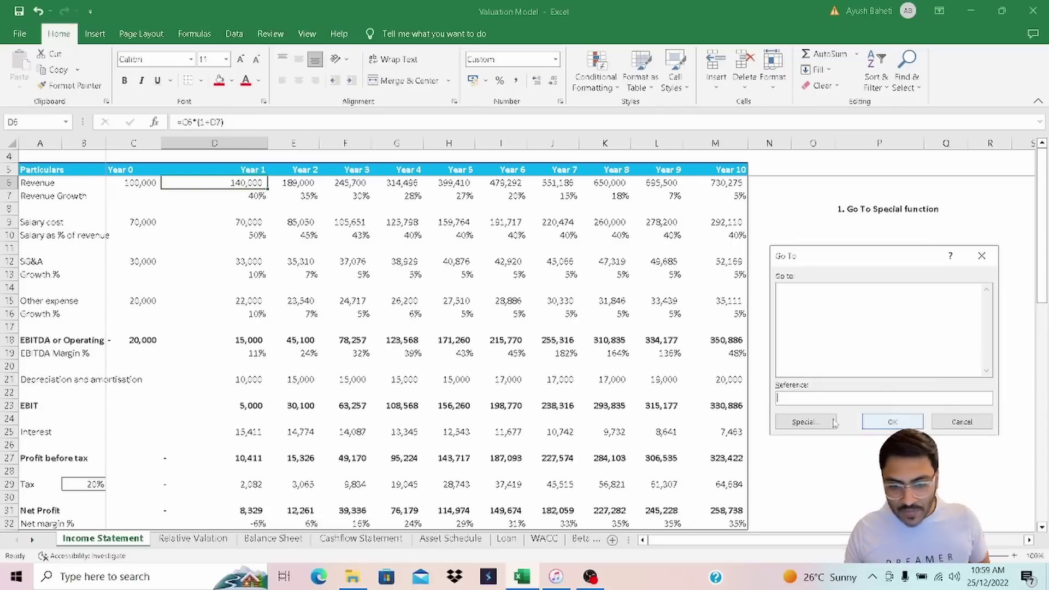
pyautogui.click(807, 422)
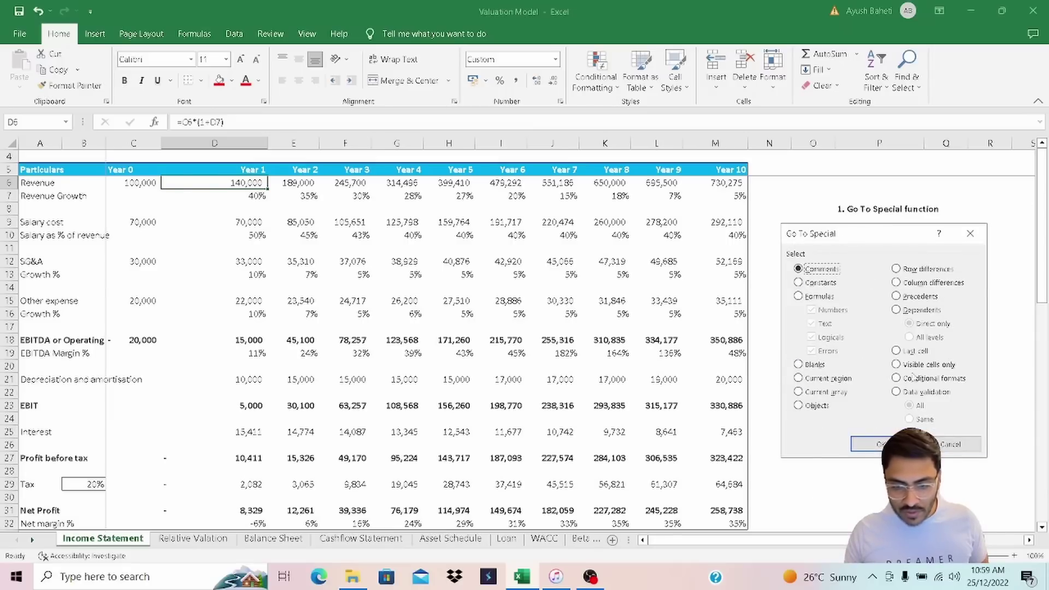
pyautogui.click(971, 233)
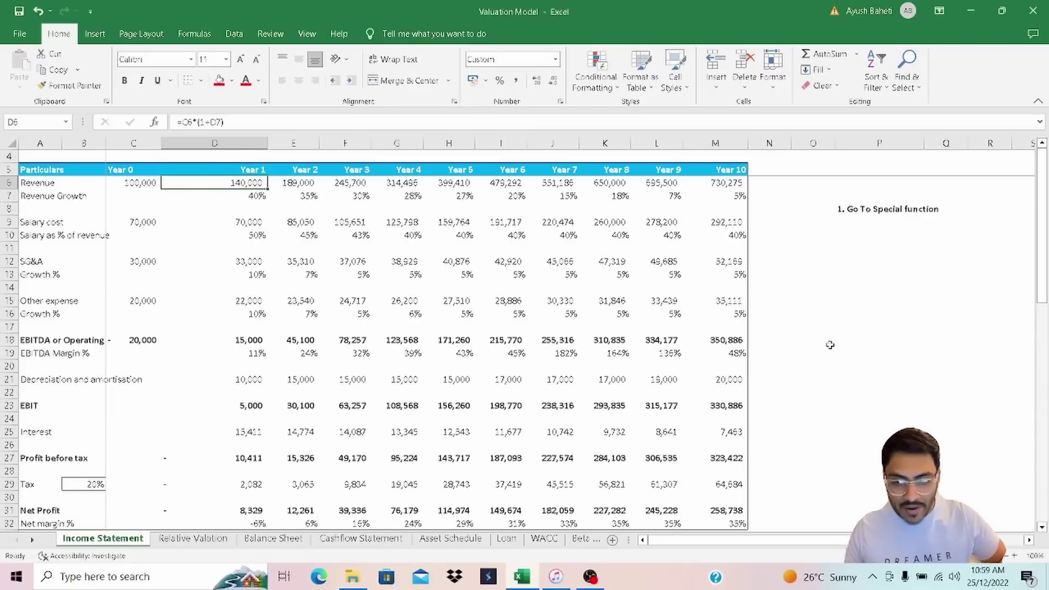
# Reopen Go To Special from the Year 1 revenue cell, review its options, and close it without applying any
pyautogui.press('F5')
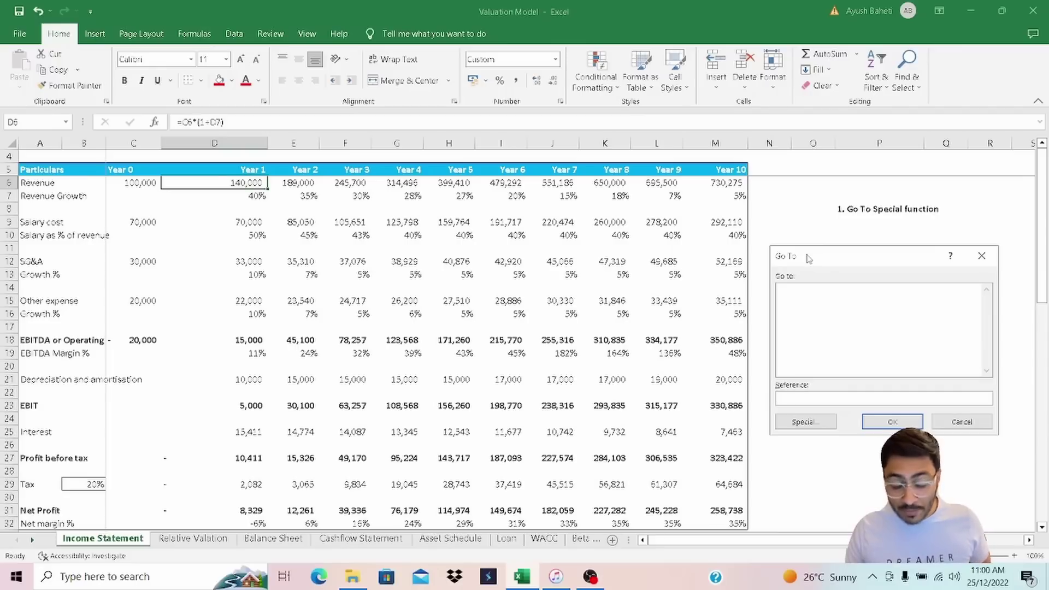
pyautogui.click(801, 426)
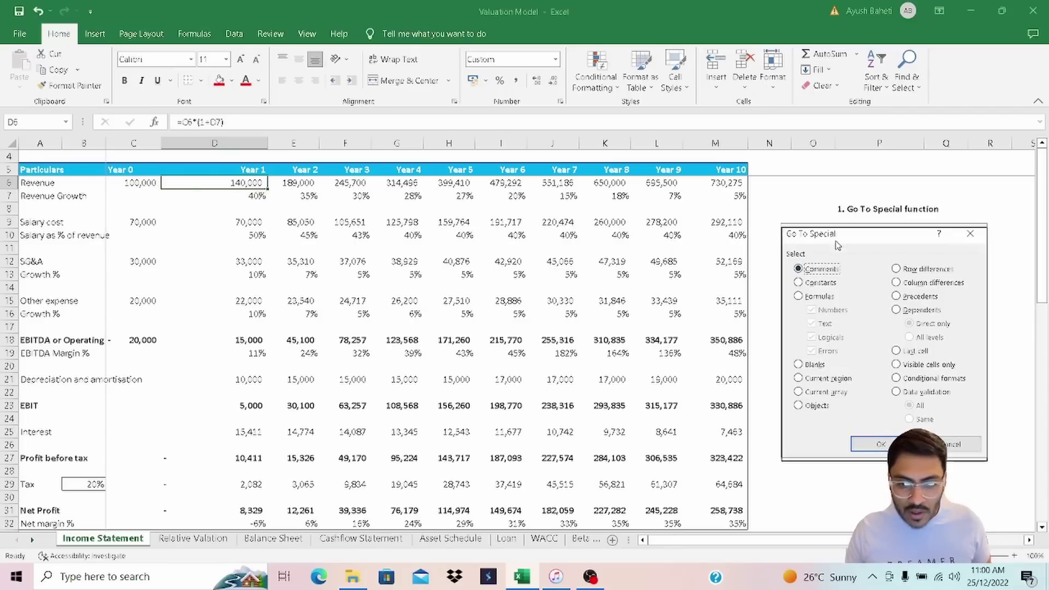
pyautogui.moveTo(831, 240); pyautogui.dragTo(848, 262)
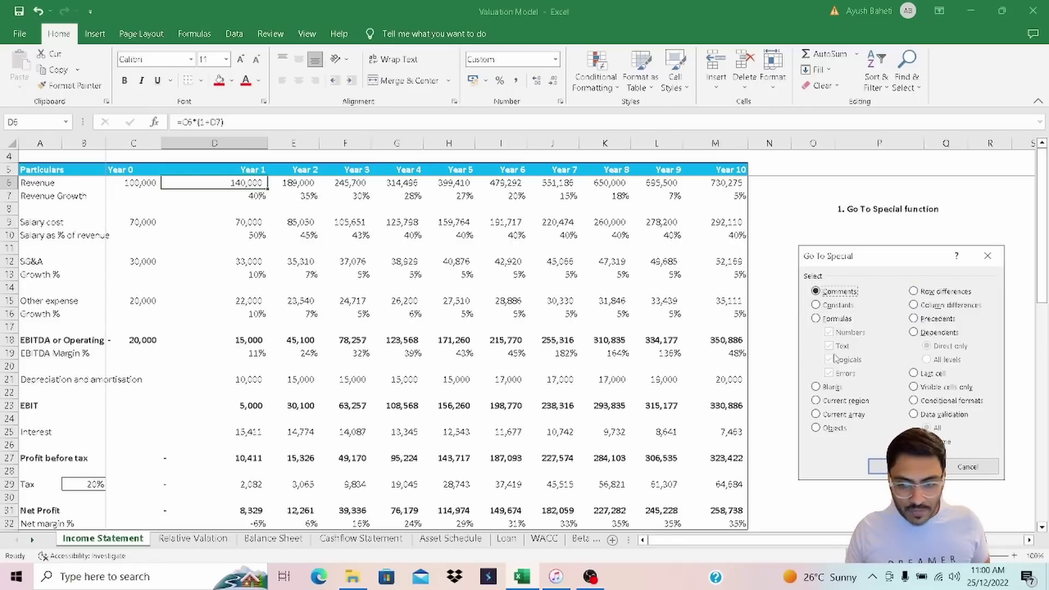
pyautogui.click(975, 467)
# Select the row differences among the Year 1 to Year 10 revenue cells with Go To Special
pyautogui.click(270, 219)
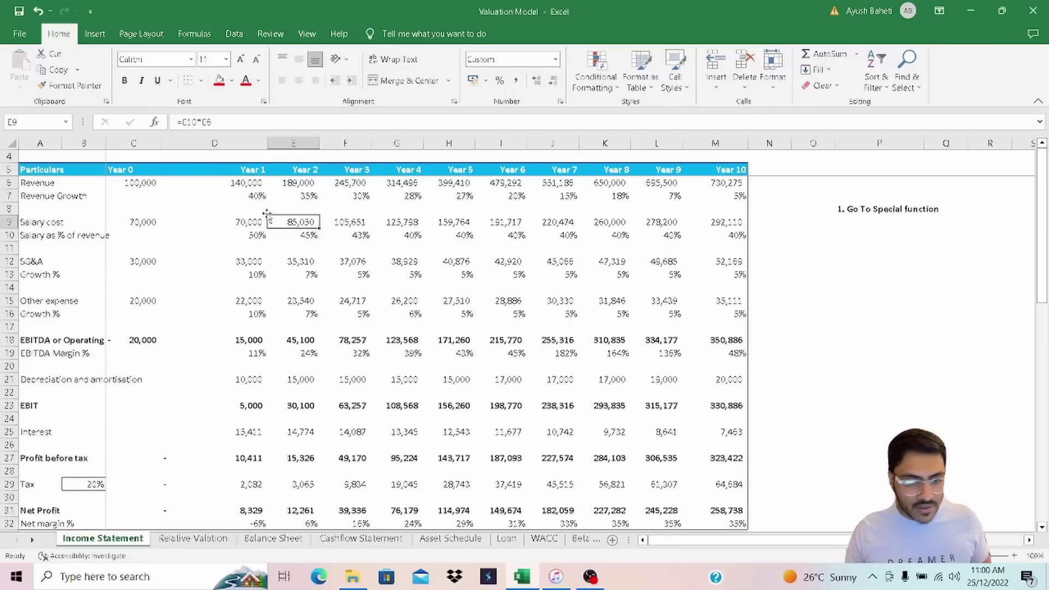
pyautogui.click(235, 183)
pyautogui.hotkey('ctrl', 'shift', 'Right')
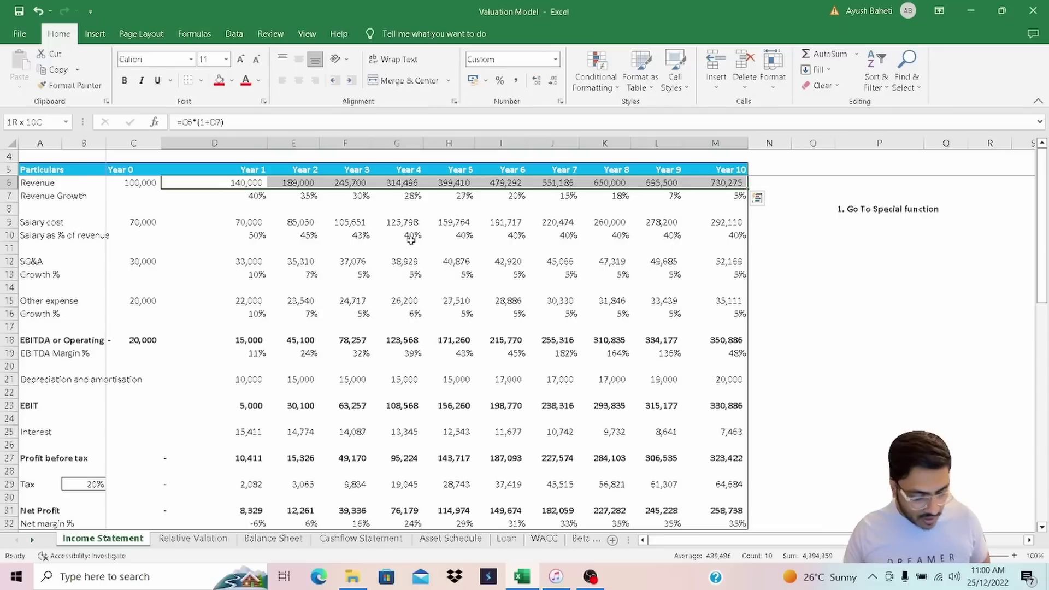
pyautogui.press('F5')
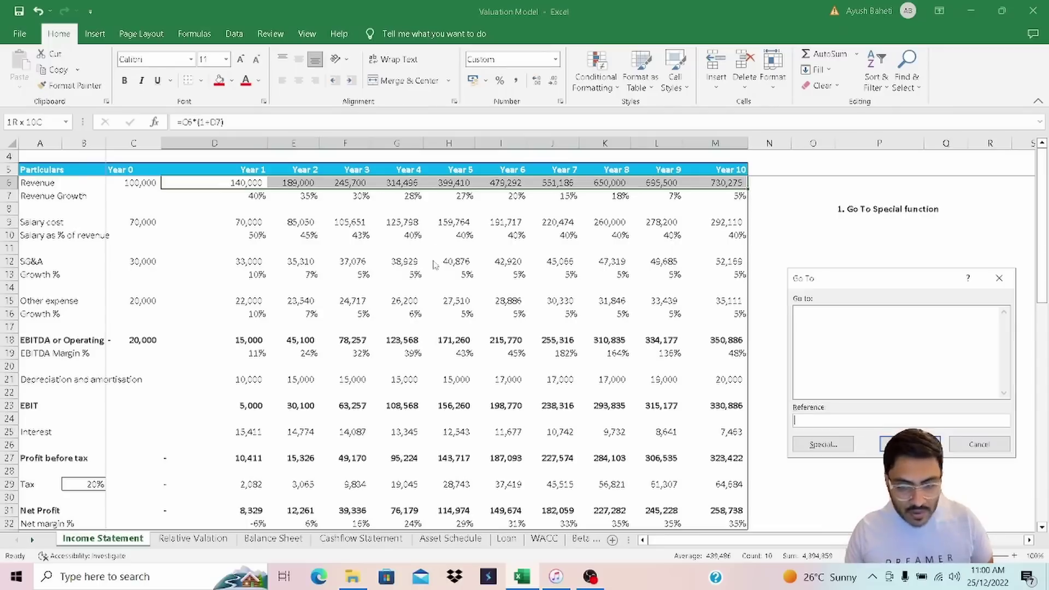
pyautogui.click(824, 444)
pyautogui.click(914, 290)
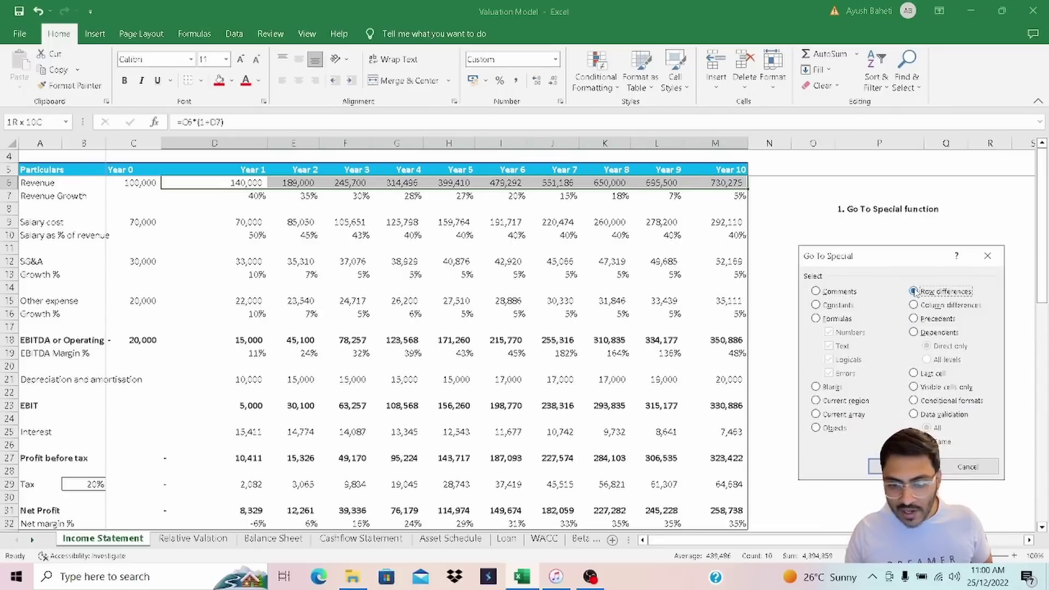
pyautogui.press('Return')
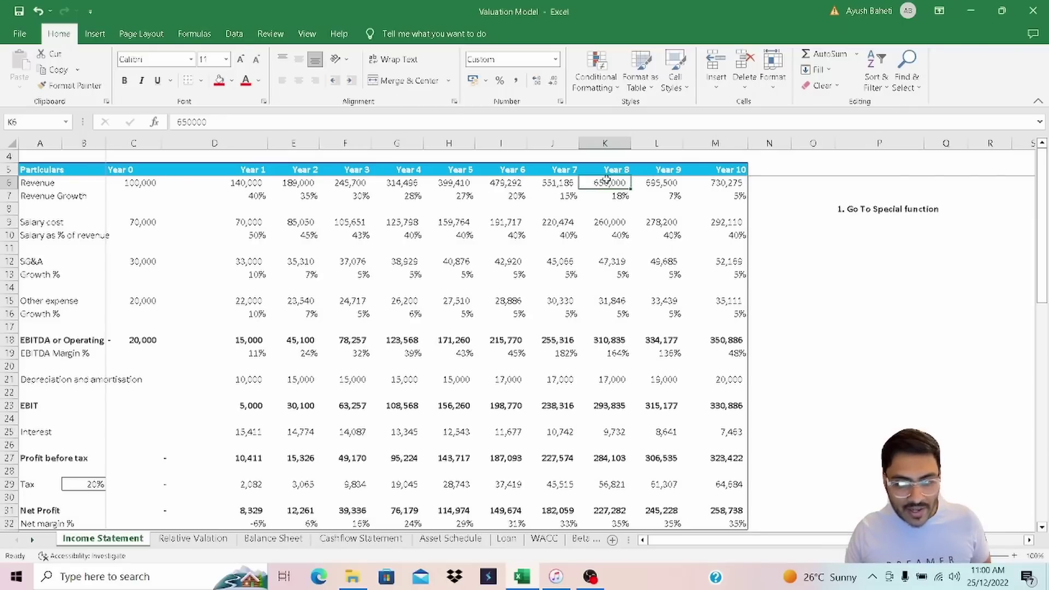
# Fill the differing Year 8 revenue cell red, inspect its content, and undo the fill
pyautogui.click(219, 81)
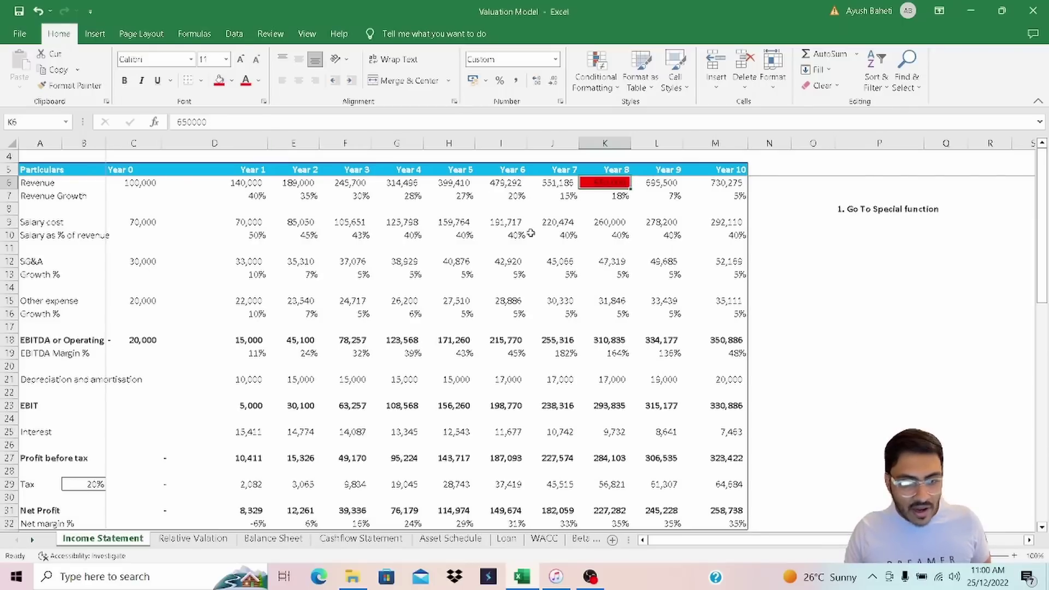
pyautogui.click(928, 303)
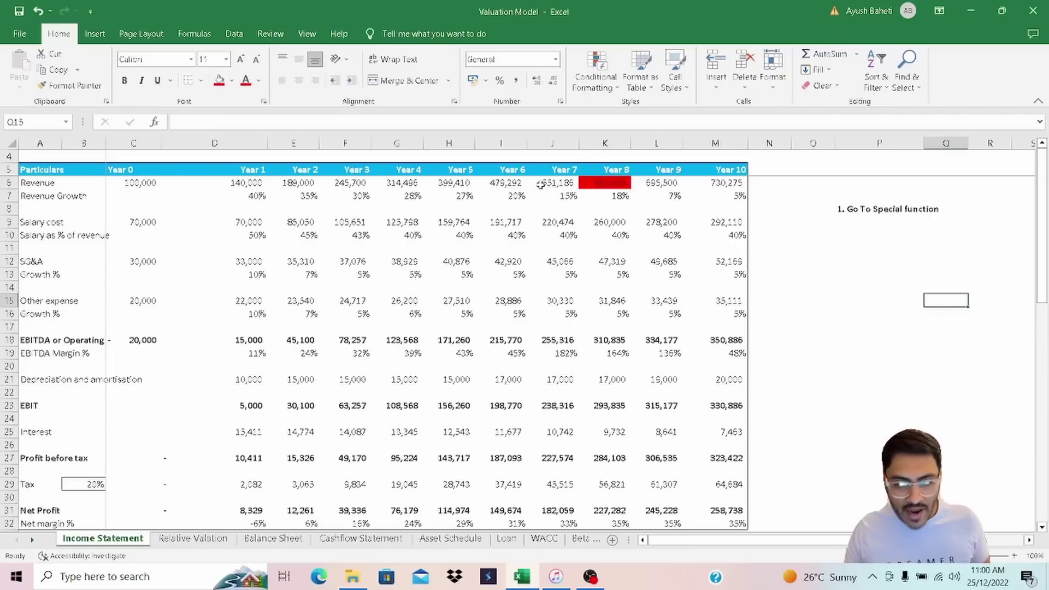
pyautogui.click(622, 182)
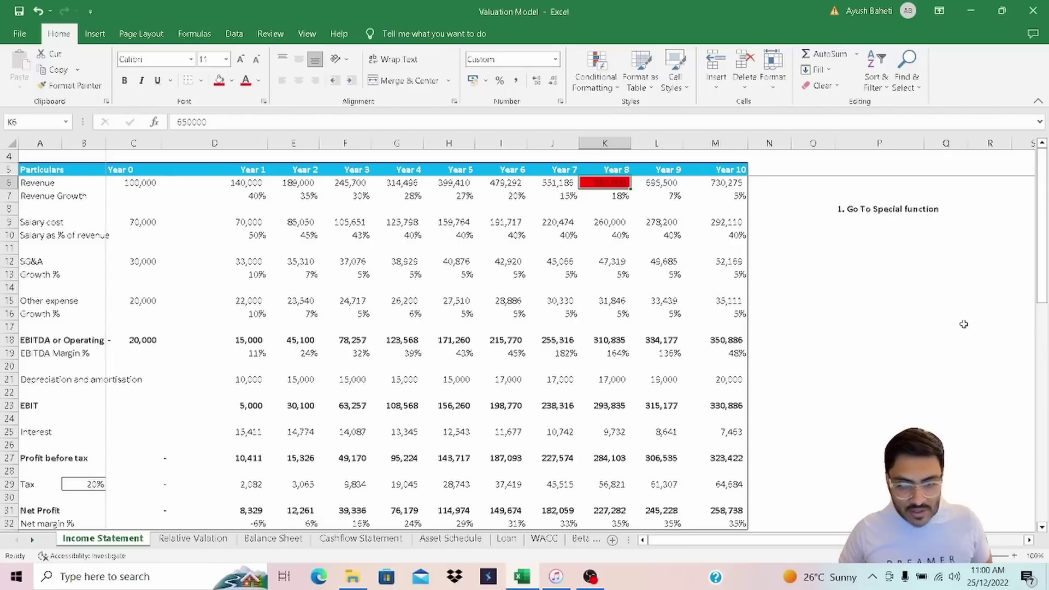
pyautogui.hotkey('ctrl', 'z')
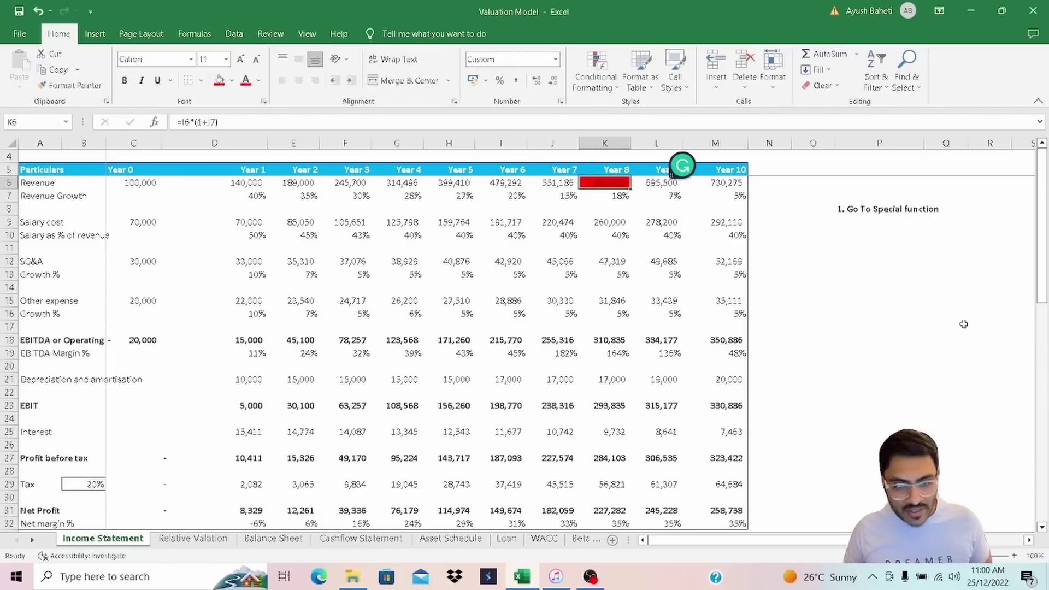
pyautogui.hotkey('ctrl', 'y')
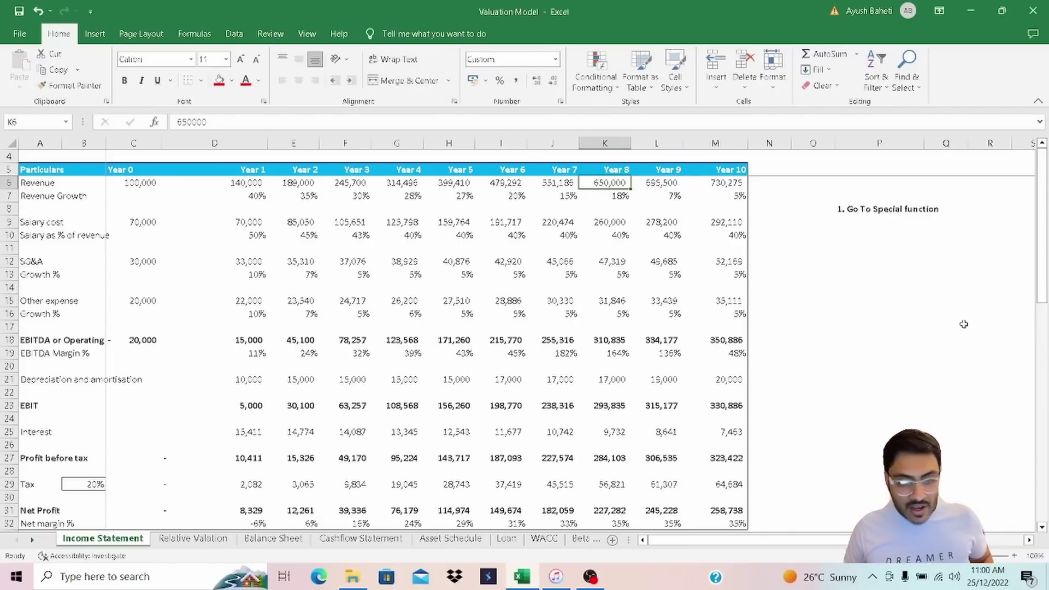
# Replace the Year 5 revenue formula with its hardcoded value by pasting it over itself as Values
pyautogui.press('Left')
pyautogui.press('Left')
pyautogui.press('Left')
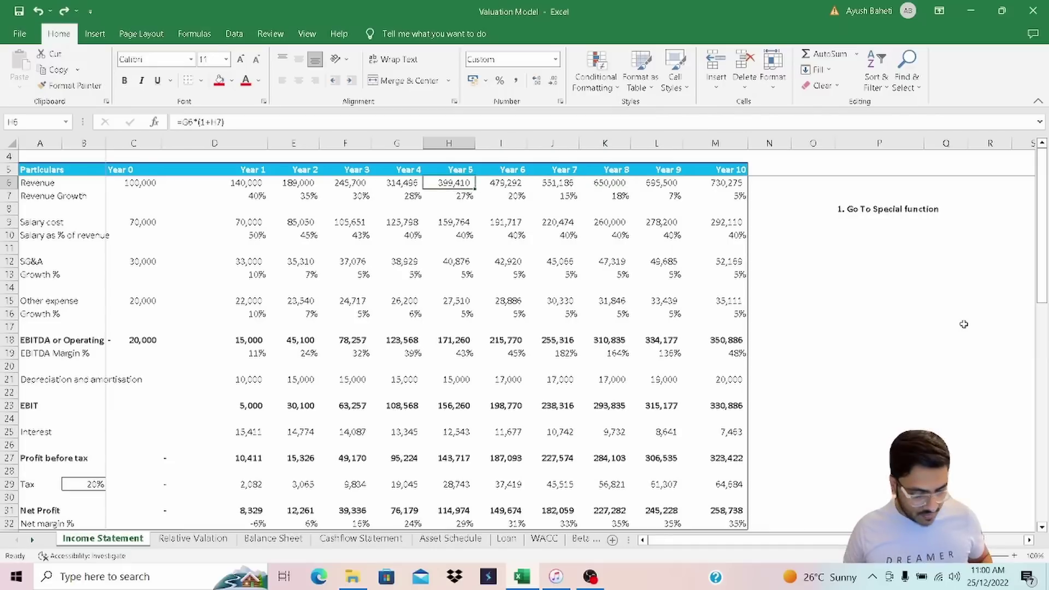
pyautogui.hotkey('ctrl', 'c')
pyautogui.hotkey('ctrl', 'alt', 'v')
pyautogui.press('v')
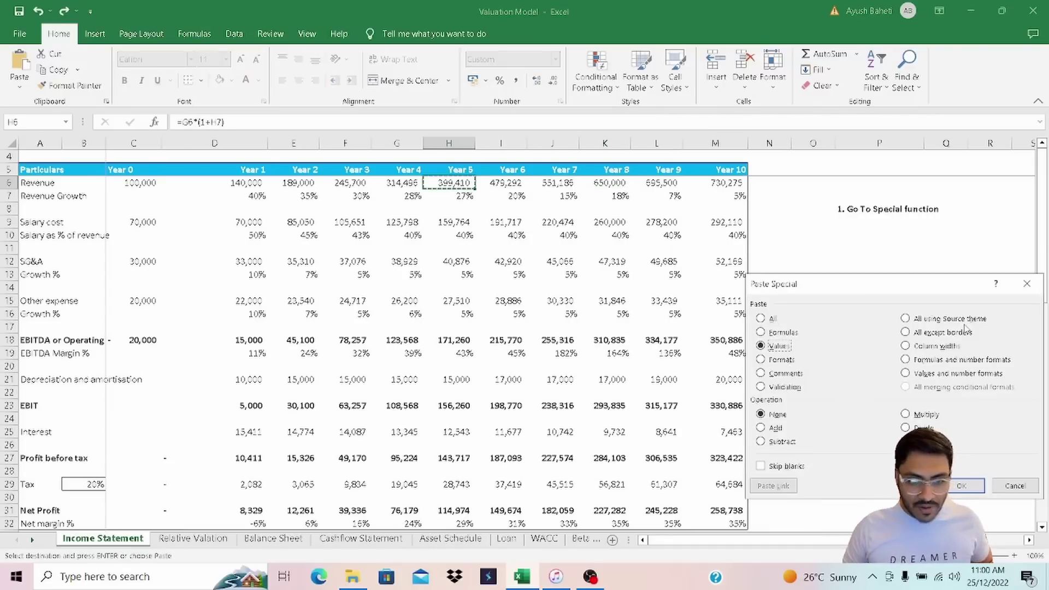
pyautogui.press('Return')
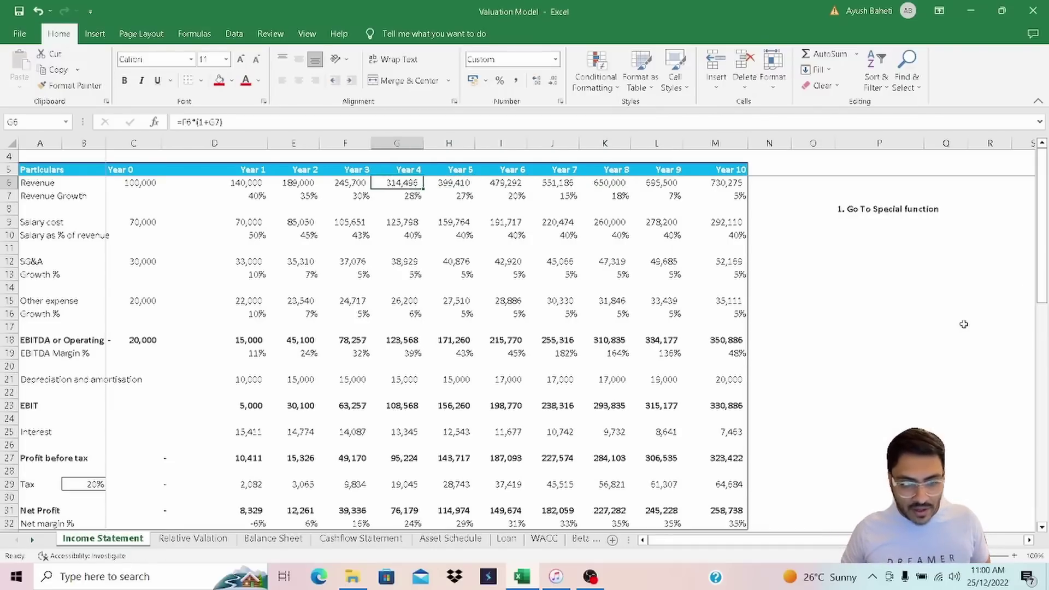
pyautogui.press('Escape')
# Reselect revenue for Year 1 to Year 10 and apply Go To Special with Row differences
pyautogui.press('Left')
pyautogui.press('Left')
pyautogui.press('Left')
pyautogui.press('Left')
pyautogui.hotkey('ctrl', 'shift', 'Right')
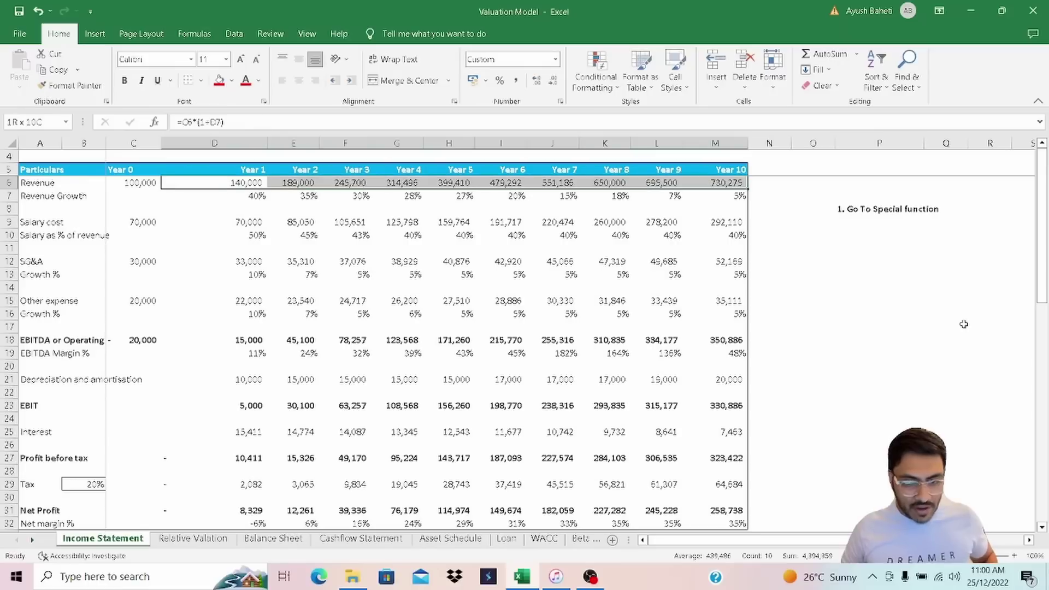
pyautogui.hotkey('ctrl', 'q')
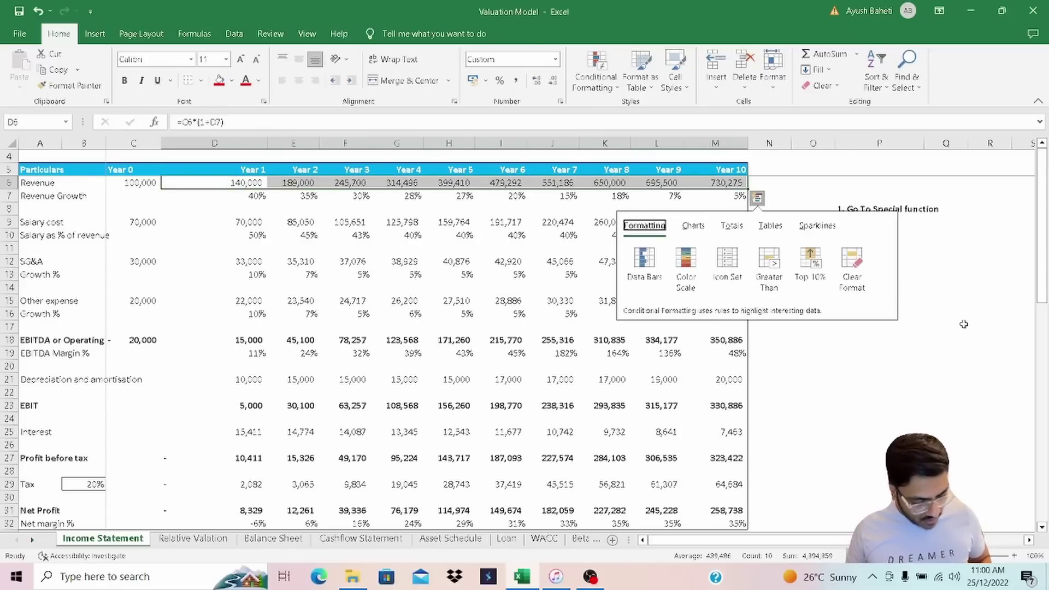
pyautogui.press('Escape')
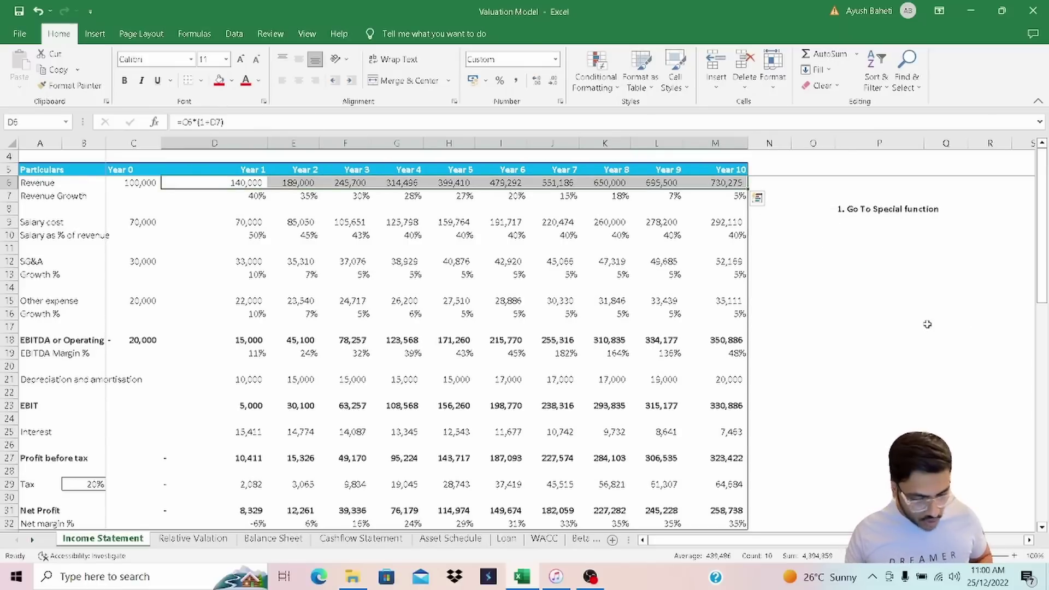
pyautogui.hotkey('ctrl', 'g')
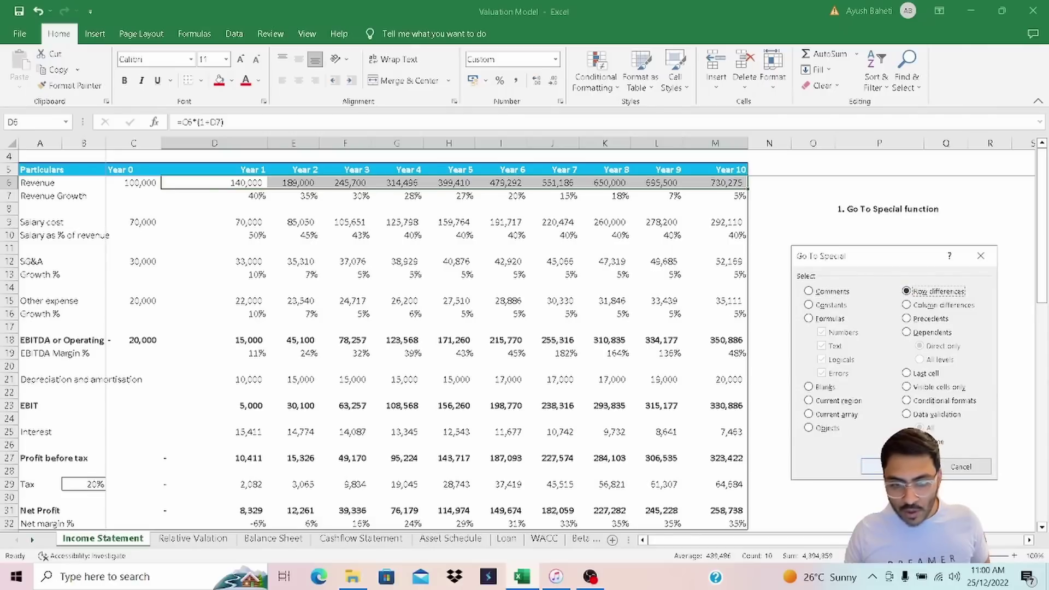
pyautogui.press('Return')
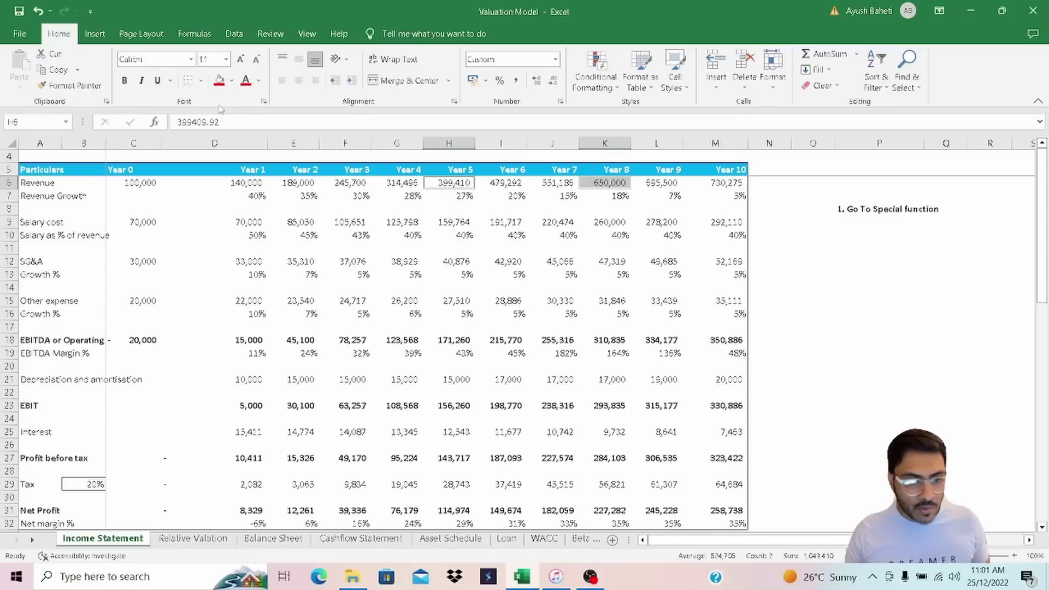
# Fill the differing Year 5 and Year 8 revenue cells red and inspect the content of each
pyautogui.click(220, 85)
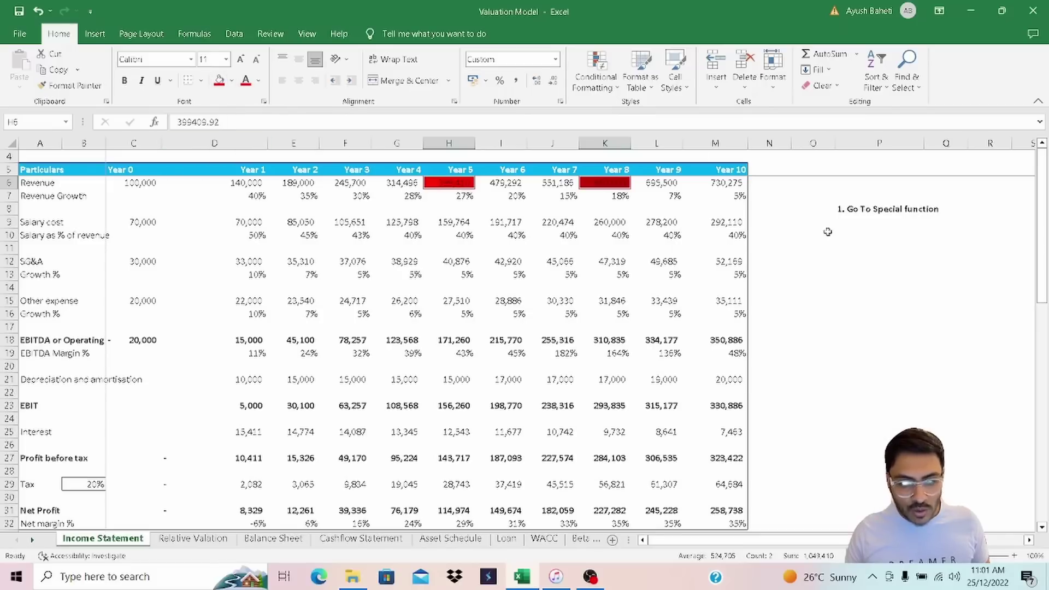
pyautogui.click(896, 284)
pyautogui.click(451, 178)
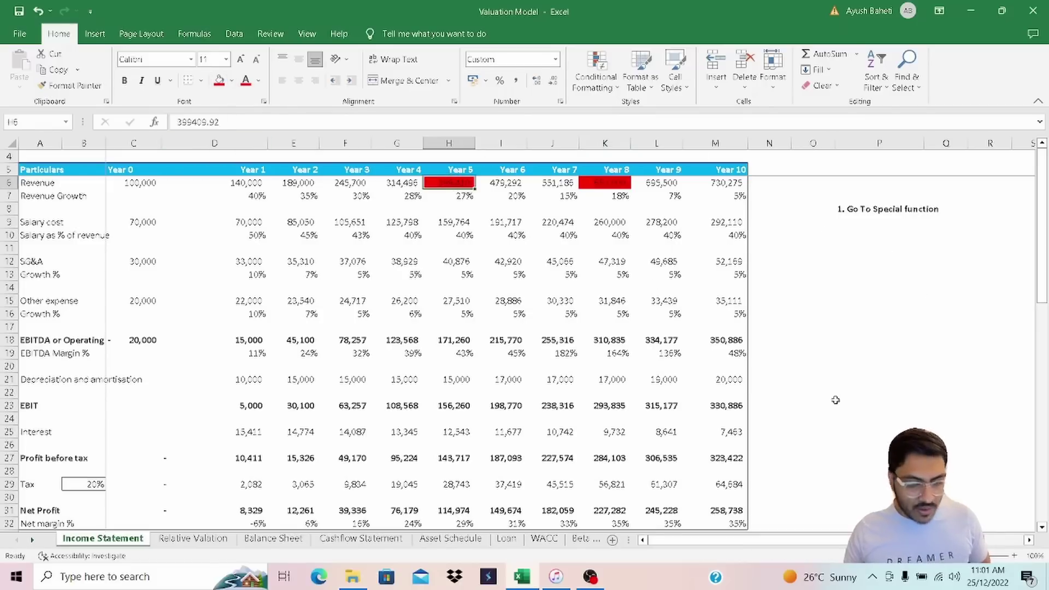
pyautogui.press('Right')
pyautogui.press('Right')
pyautogui.press('Right')
# Recheck the Year 5 revenue cell's content and undo the red fill on the Year 5 and Year 8 revenue cells
pyautogui.hotkey('ctrl', 'z')
pyautogui.hotkey('ctrl', 'z')
pyautogui.hotkey('ctrl', 'z')
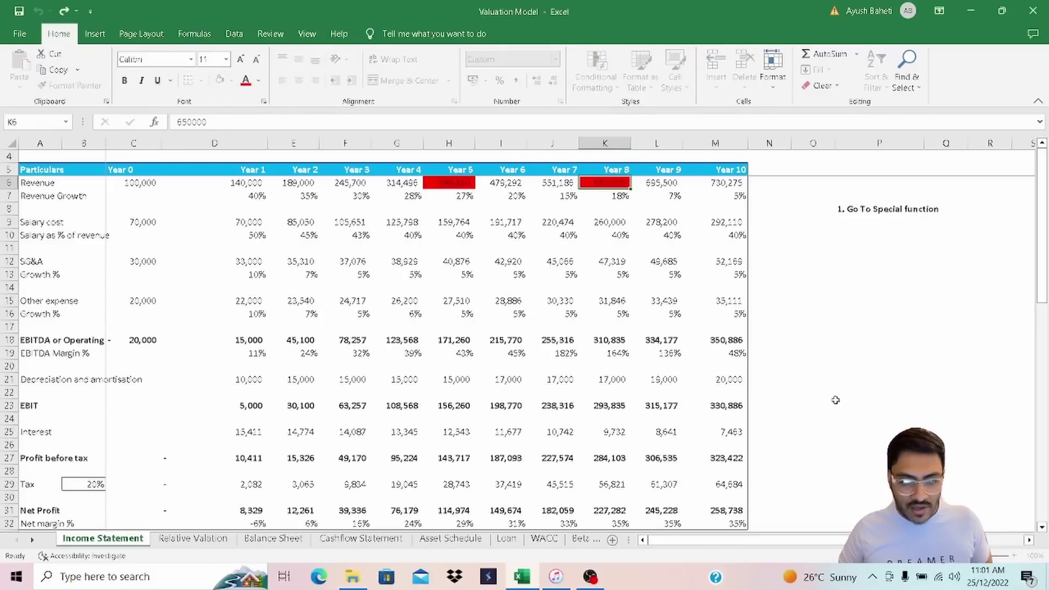
pyautogui.hotkey('ctrl', 'y')
pyautogui.hotkey('ctrl', 'y')
pyautogui.hotkey('ctrl', 'y')
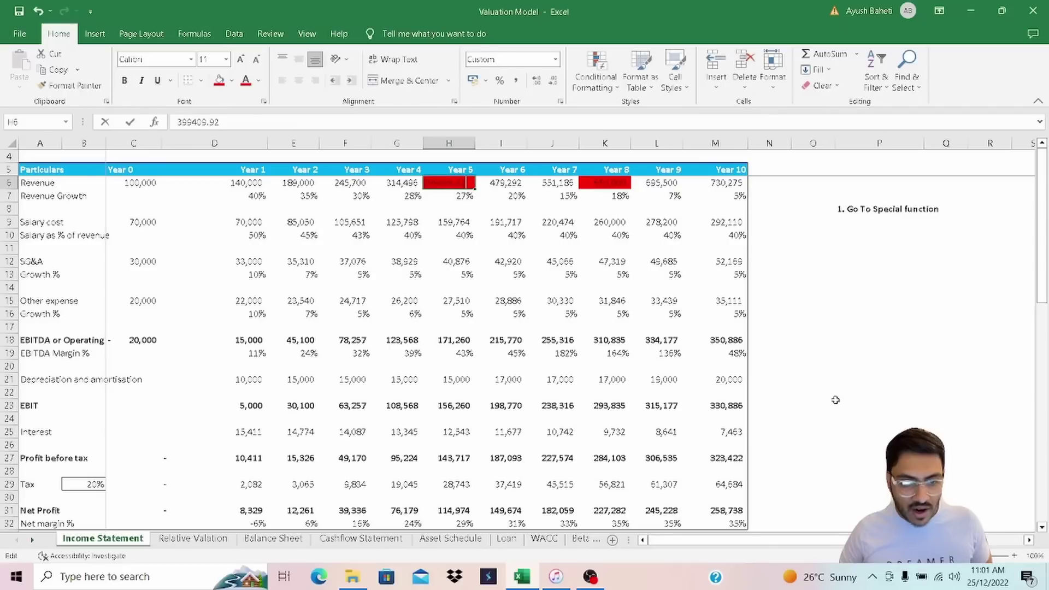
pyautogui.press('Left')
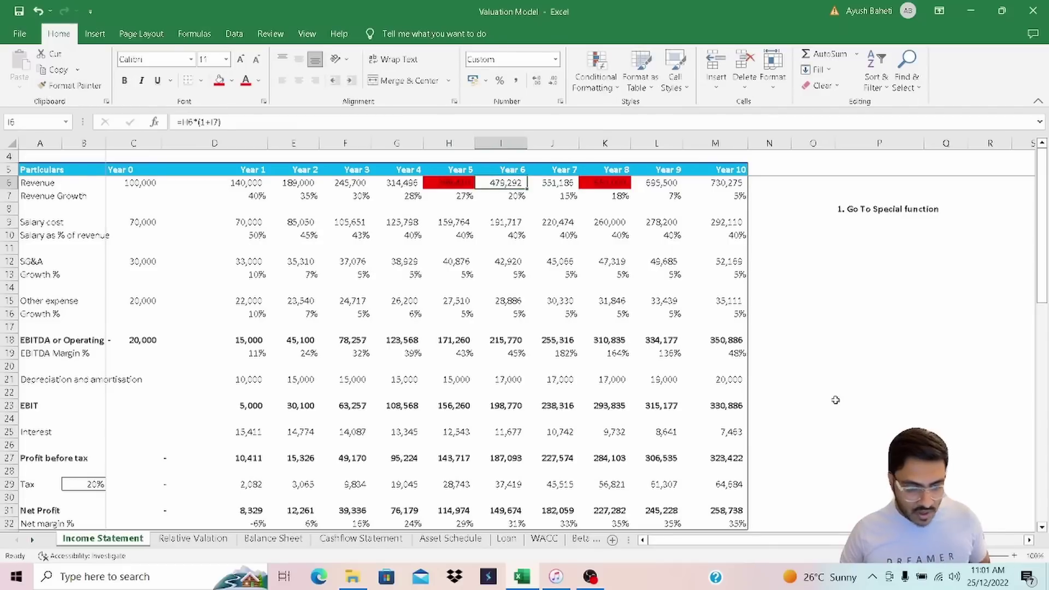
pyautogui.hotkey('ctrl', 'z')
# Select the income statement block from Year 1 Revenue through Year 10 Net margin %, D6 to M32, and check its coverage
pyautogui.press('Left')
pyautogui.press('Left')
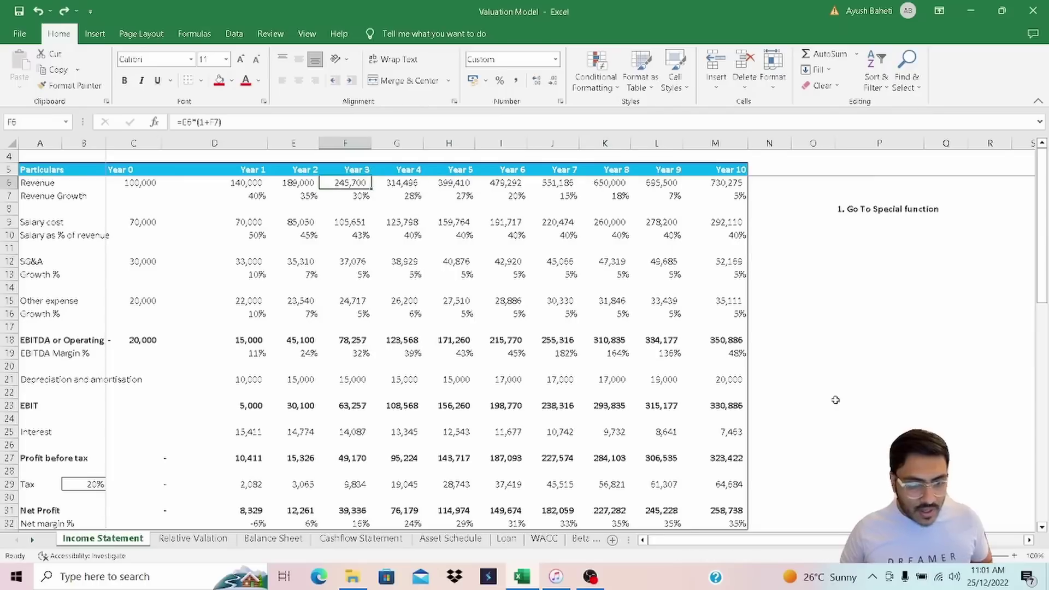
pyautogui.press('Left')
pyautogui.press('Left')
pyautogui.hotkey('shift', 'Down')
pyautogui.hotkey('shift', 'Down')
pyautogui.hotkey('shift', 'Down')
pyautogui.hotkey('shift', 'Down')
pyautogui.hotkey('shift', 'Down')
pyautogui.hotkey('shift', 'Down')
pyautogui.hotkey('shift', 'Down')
pyautogui.hotkey('shift', 'Down')
pyautogui.hotkey('shift', 'Down')
pyautogui.hotkey('shift', 'Down')
pyautogui.hotkey('shift', 'Down')
pyautogui.hotkey('shift', 'Down')
pyautogui.hotkey('shift', 'Down')
pyautogui.hotkey('shift', 'Down')
pyautogui.hotkey('shift', 'Down')
pyautogui.hotkey('shift', 'Down')
pyautogui.hotkey('shift', 'Down')
pyautogui.hotkey('shift', 'Down')
pyautogui.hotkey('shift', 'Down')
pyautogui.hotkey('shift', 'Down')
pyautogui.hotkey('shift', 'Down')
pyautogui.hotkey('shift', 'Down')
pyautogui.hotkey('shift', 'Down')
pyautogui.hotkey('shift', 'Down')
pyautogui.hotkey('shift', 'Down')
pyautogui.hotkey('shift', 'Down')
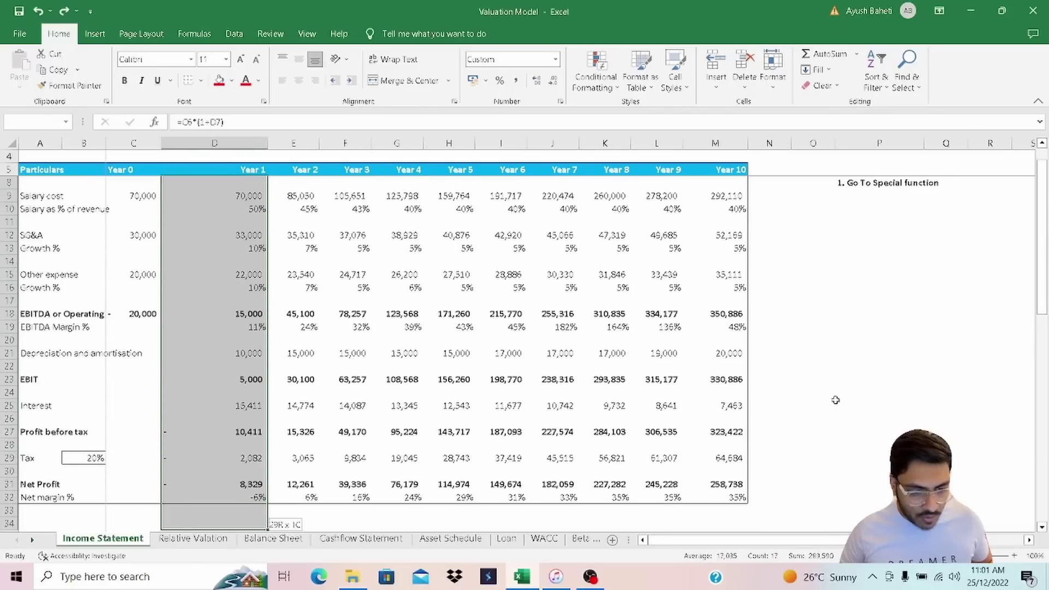
pyautogui.hotkey('shift', 'Right')
pyautogui.hotkey('shift', 'Right')
pyautogui.hotkey('shift', 'Right')
pyautogui.hotkey('shift', 'Right')
pyautogui.hotkey('shift', 'Right')
pyautogui.hotkey('shift', 'Right')
pyautogui.hotkey('shift', 'Right')
pyautogui.hotkey('shift', 'Right')
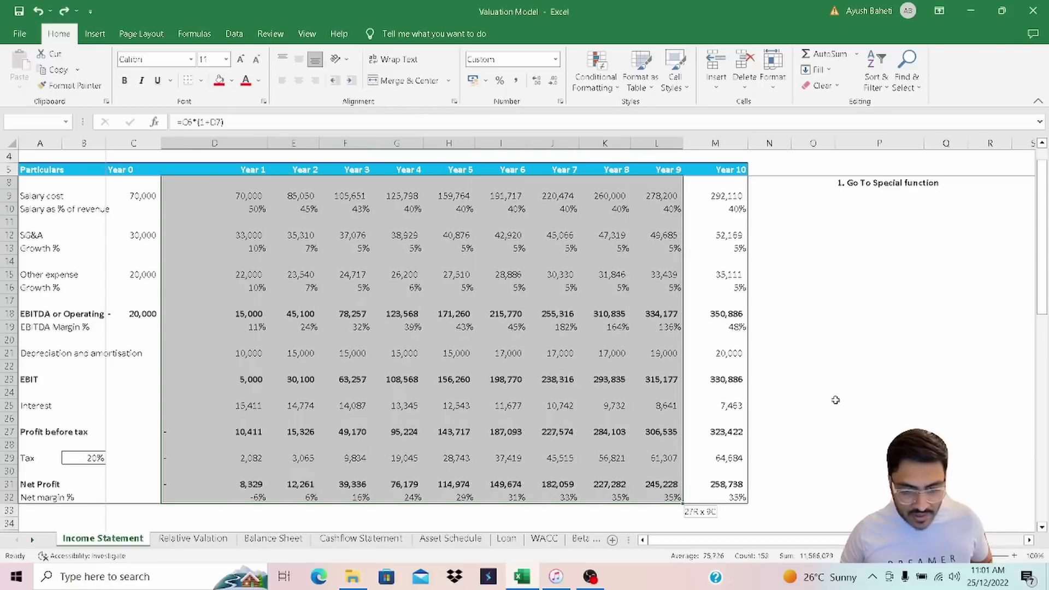
pyautogui.hotkey('shift', 'Right')
pyautogui.scroll(1, 571, 316)
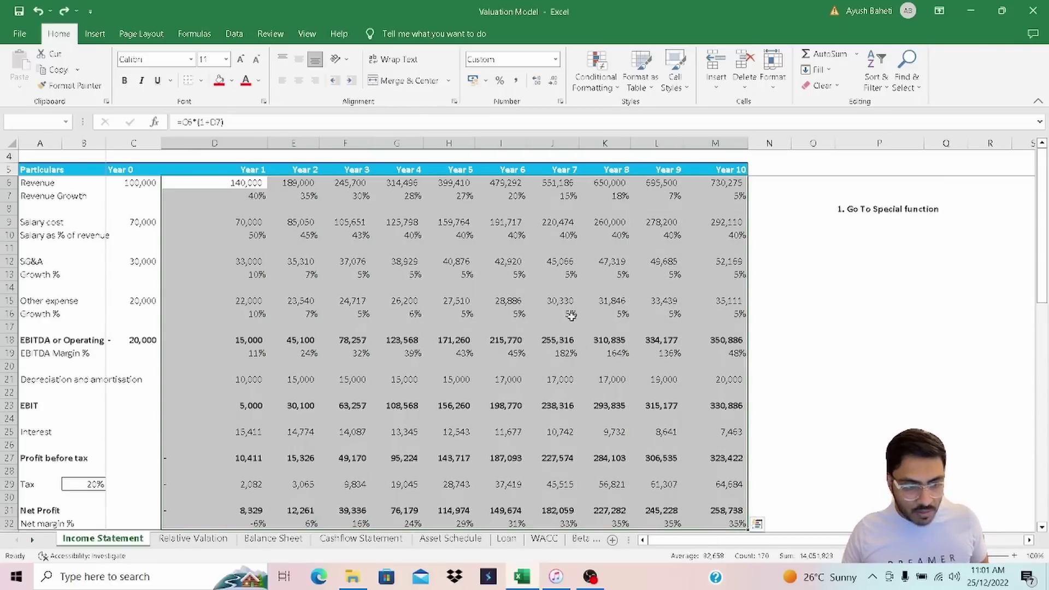
pyautogui.scroll(-4, 471, 315)
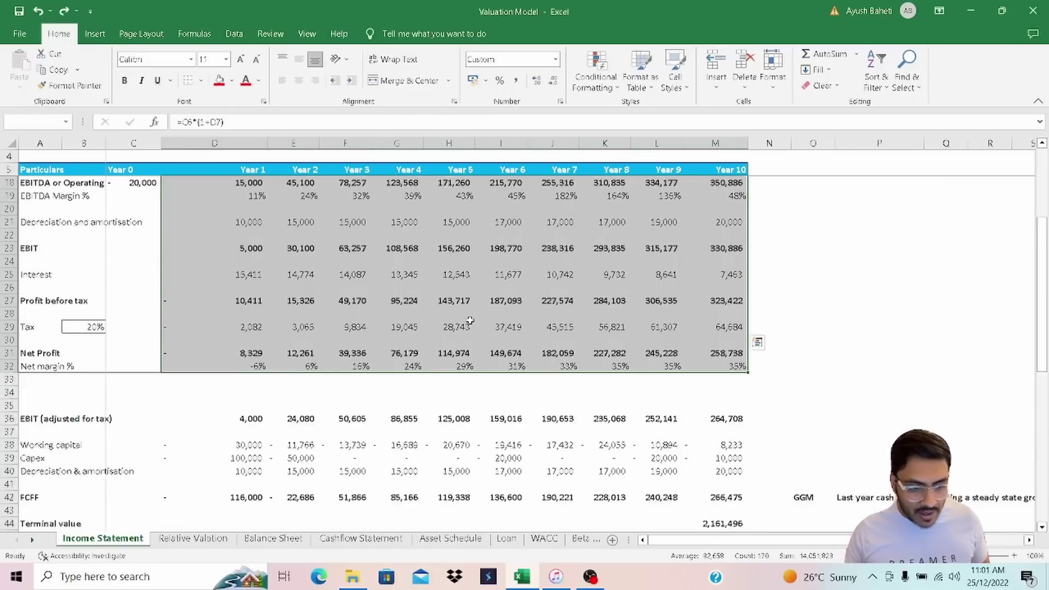
pyautogui.scroll(4, 471, 315)
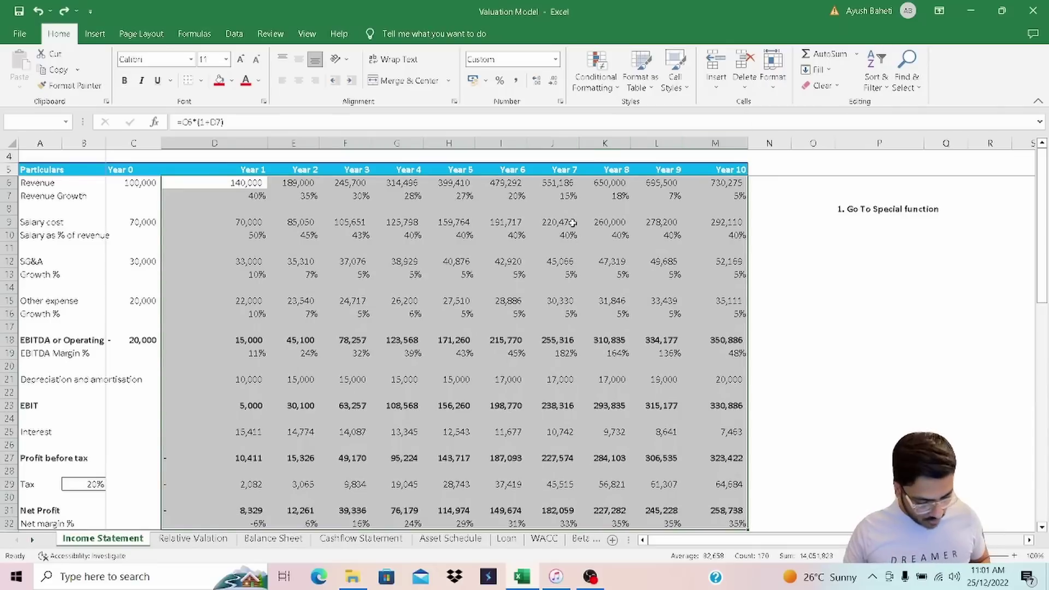
# Apply Go To Special with Row differences to the selected income statement block and look over the selected cells
pyautogui.hotkey('ctrl', 'g')
pyautogui.click(816, 444)
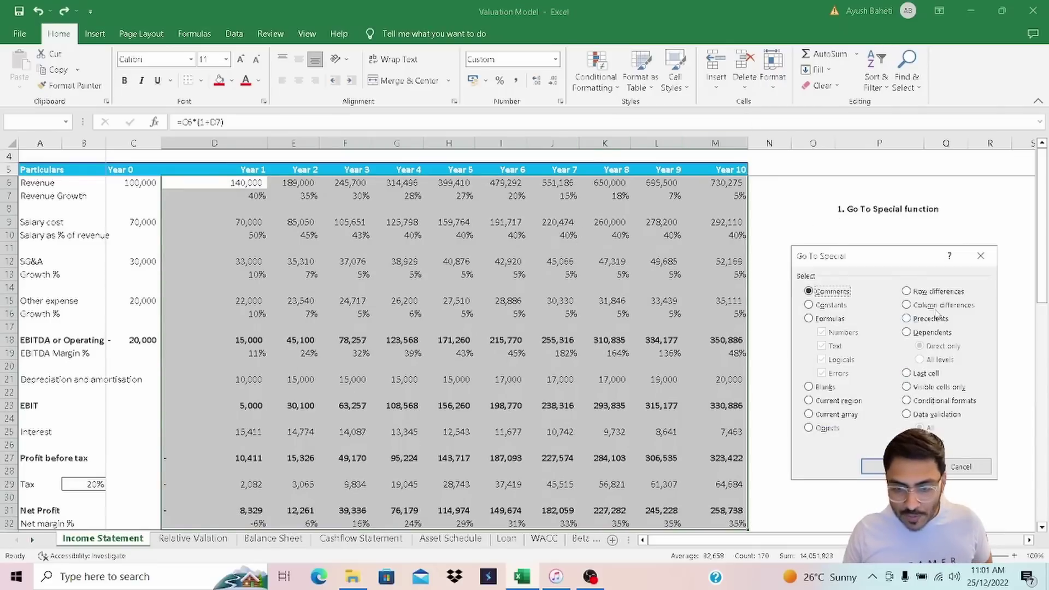
pyautogui.click(909, 291)
pyautogui.press('Return')
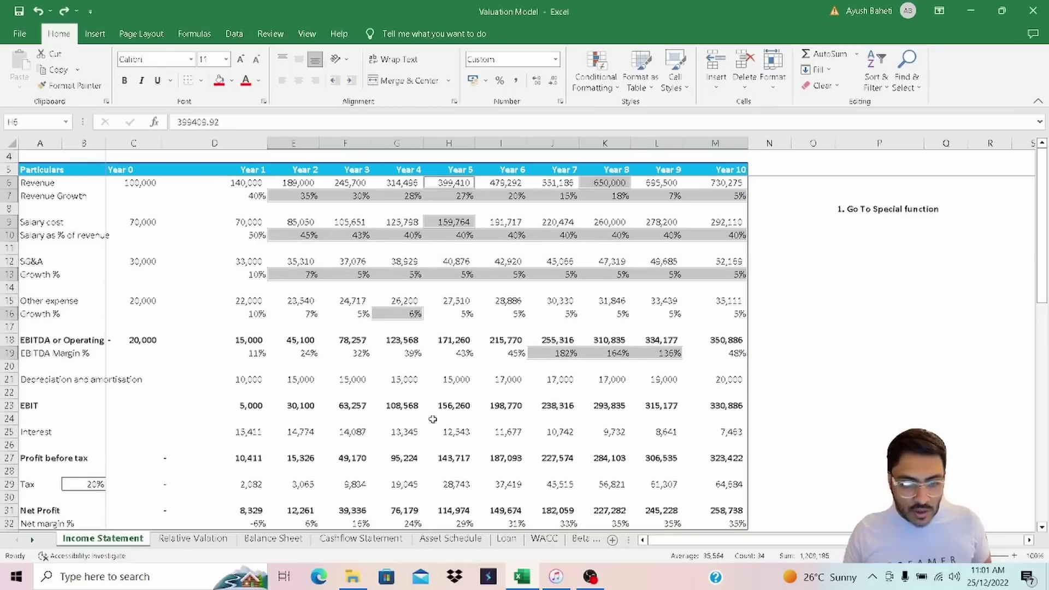
pyautogui.scroll(-4, 433, 419)
pyautogui.scroll(4, 540, 345)
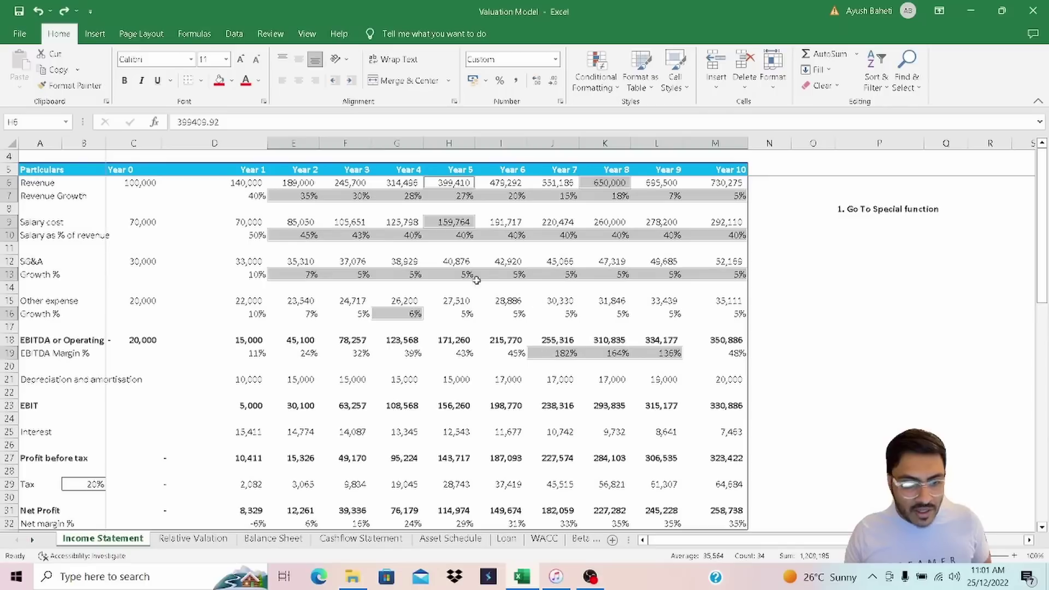
# Fill the differing income statement cells red and inspect the Revenue Growth contents from Year 2 to Year 8
pyautogui.click(219, 80)
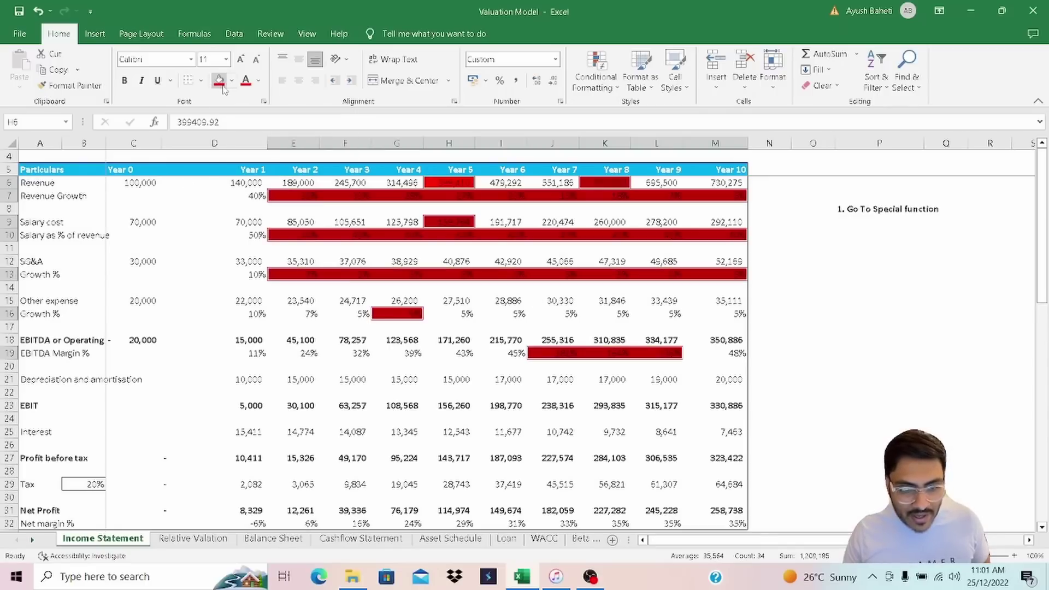
pyautogui.click(484, 230)
pyautogui.click(294, 195)
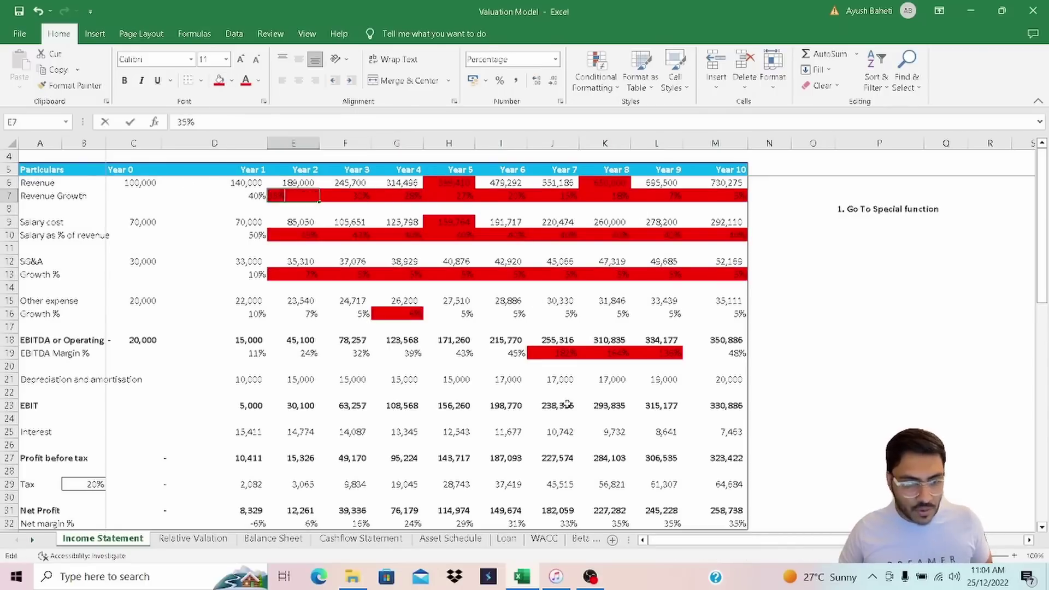
pyautogui.press('Right')
pyautogui.press('Right')
pyautogui.press('Right')
pyautogui.press('F2')
pyautogui.press('Tab')
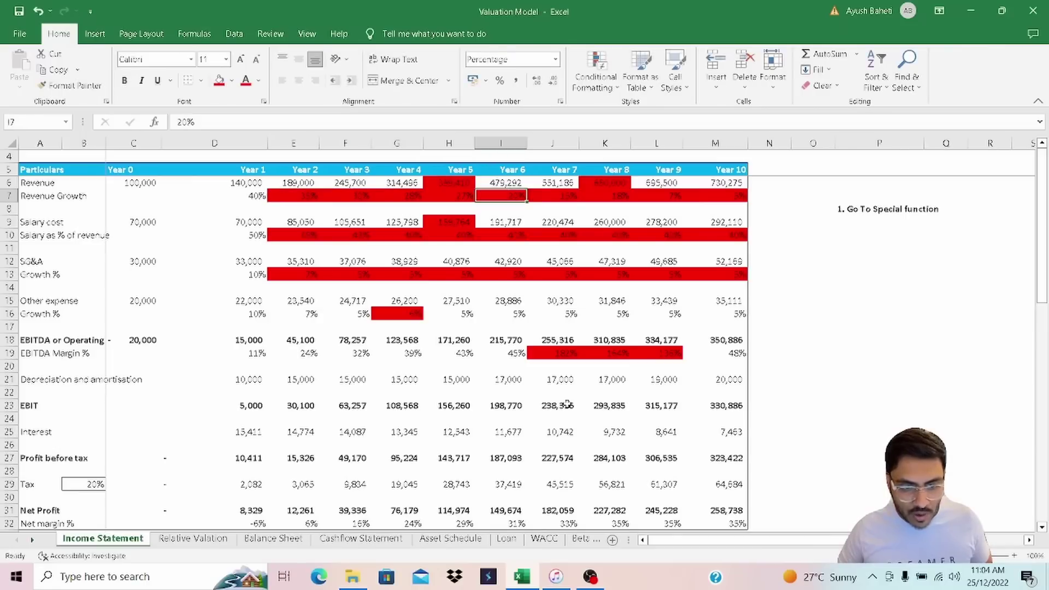
pyautogui.press('F2')
pyautogui.press('Tab')
pyautogui.press('Tab')
pyautogui.press('F2')
pyautogui.press('Escape')
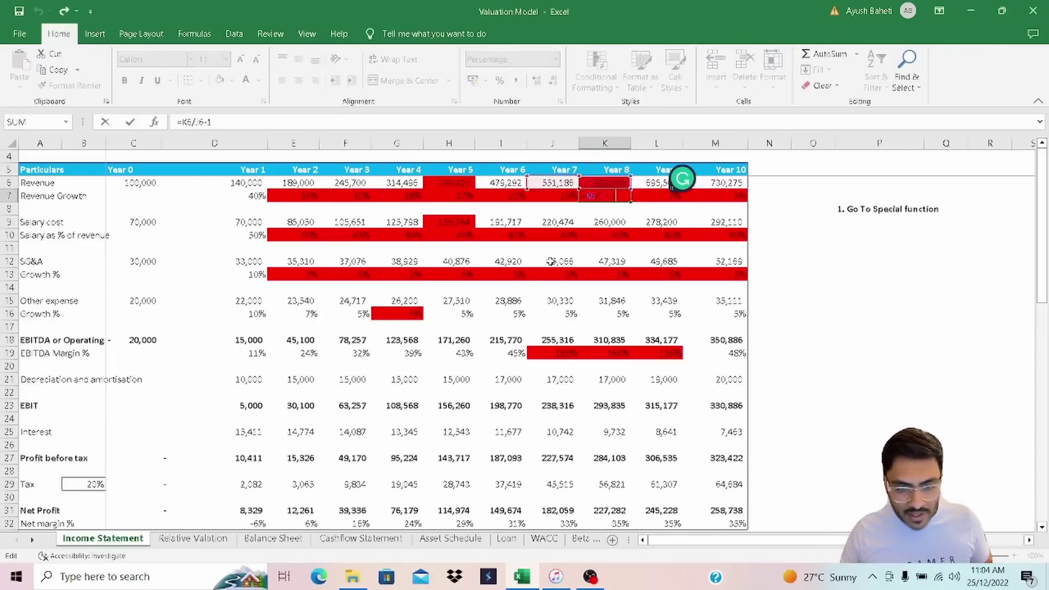
# Check the Year 8 revenue and the Year 9 growth cell, and select the Year 2 to Year 6 Revenue Growth cells
pyautogui.press('F2')
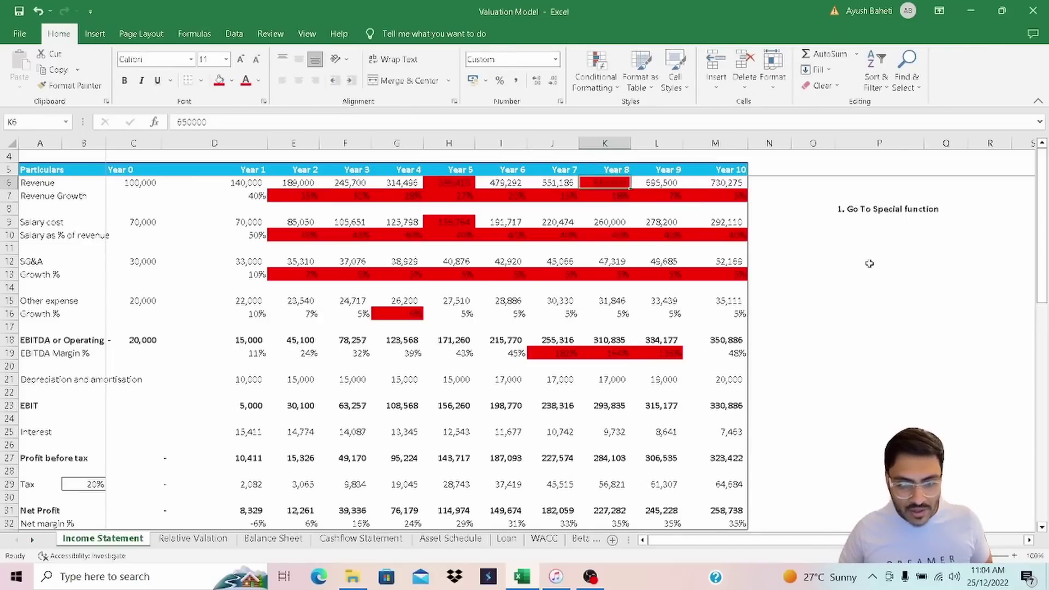
pyautogui.press('Tab')
pyautogui.press('F2')
pyautogui.press('Escape')
pyautogui.press('Left')
pyautogui.press('Left')
pyautogui.press('Left')
pyautogui.press('Left')
pyautogui.press('Left')
pyautogui.press('Left')
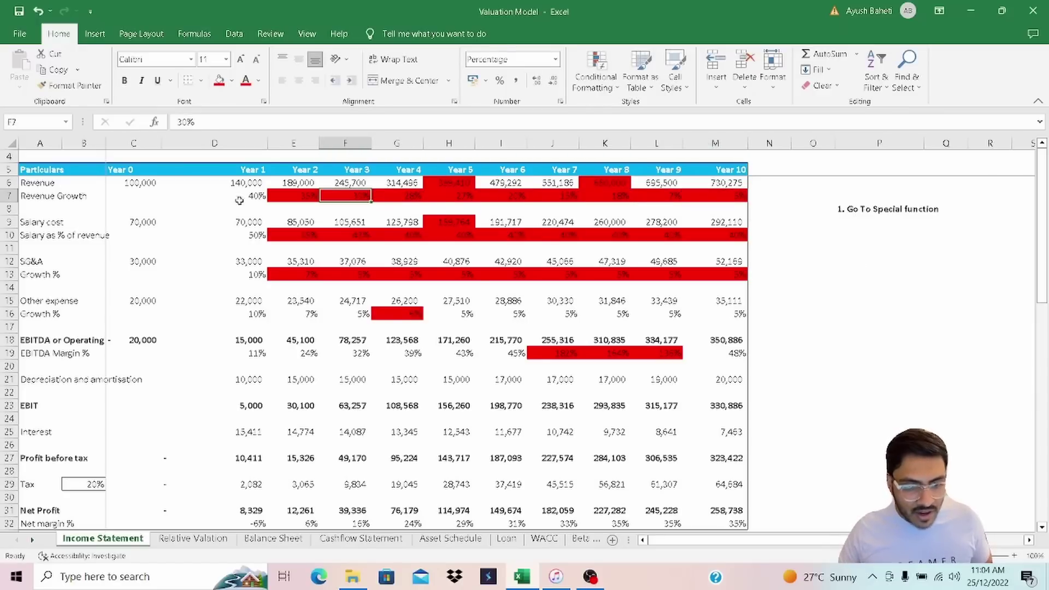
pyautogui.moveTo(298, 196); pyautogui.dragTo(508, 198)
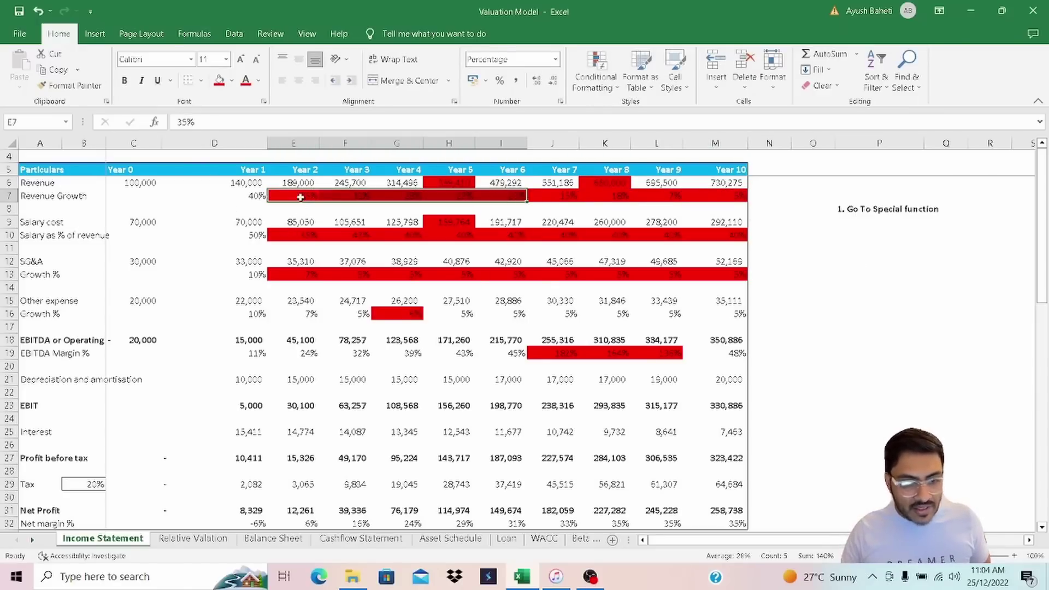
# Inspect the contents of the SG&A Growth % cells from Year 2 to Year 9 for hardcoded values and formulas
pyautogui.click(290, 239)
pyautogui.click(299, 278)
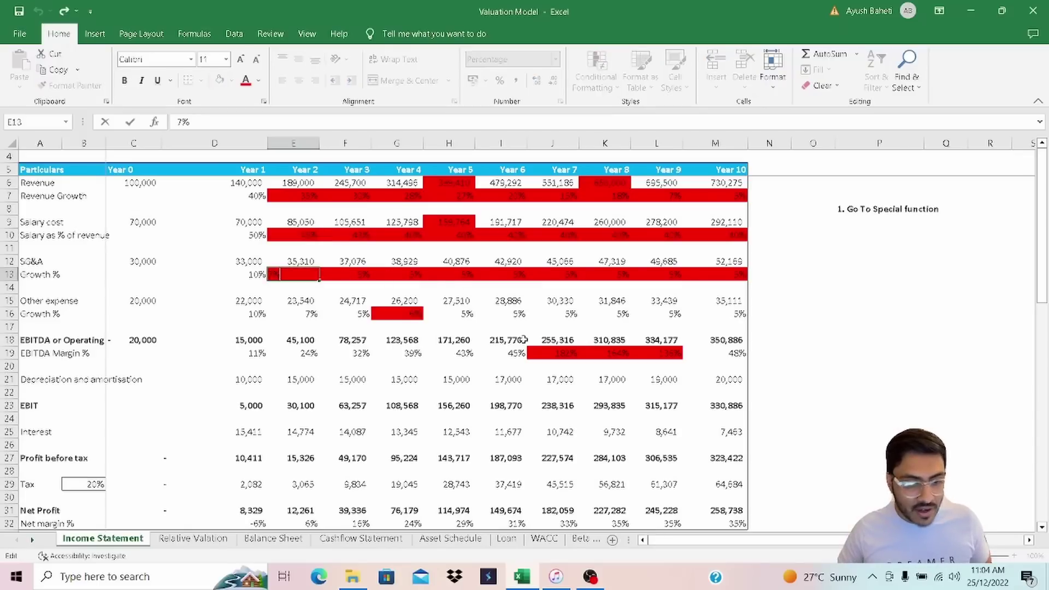
pyautogui.press('Right')
pyautogui.press('Right')
pyautogui.press('Right')
pyautogui.press('F2')
pyautogui.press('Tab')
pyautogui.press('F2')
pyautogui.press('Tab')
pyautogui.press('F2')
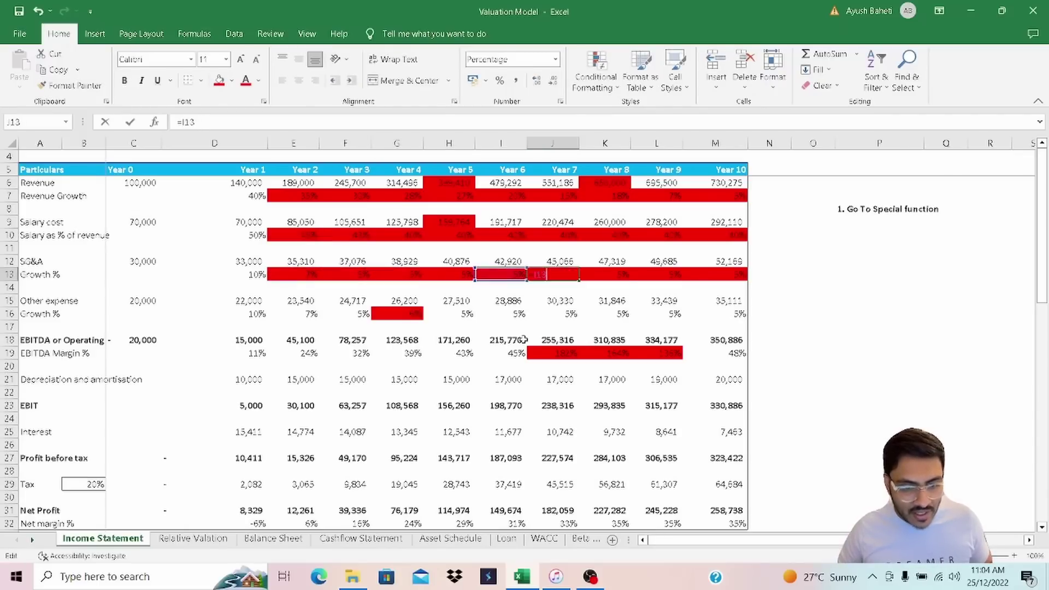
pyautogui.press('Tab')
pyautogui.press('F2')
pyautogui.press('Tab')
pyautogui.press('F2')
pyautogui.press('Tab')
pyautogui.press('F2')
pyautogui.press('Escape')
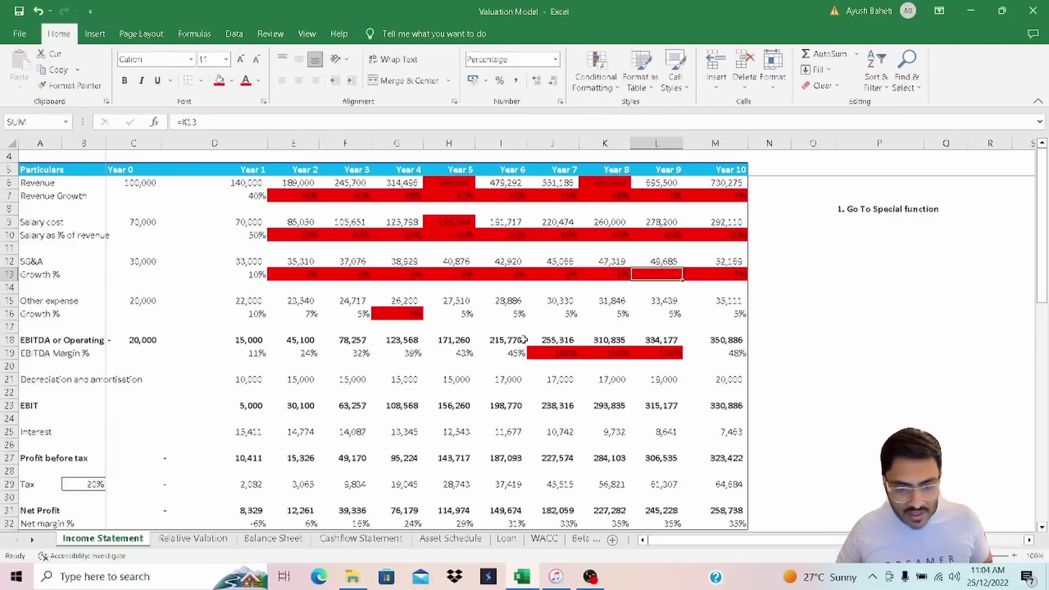
# Recheck the SG&A Growth % formulas for Years 7 to 9
pyautogui.press('Left')
pyautogui.press('Left')
pyautogui.press('Left')
pyautogui.press('F2')
pyautogui.press('Tab')
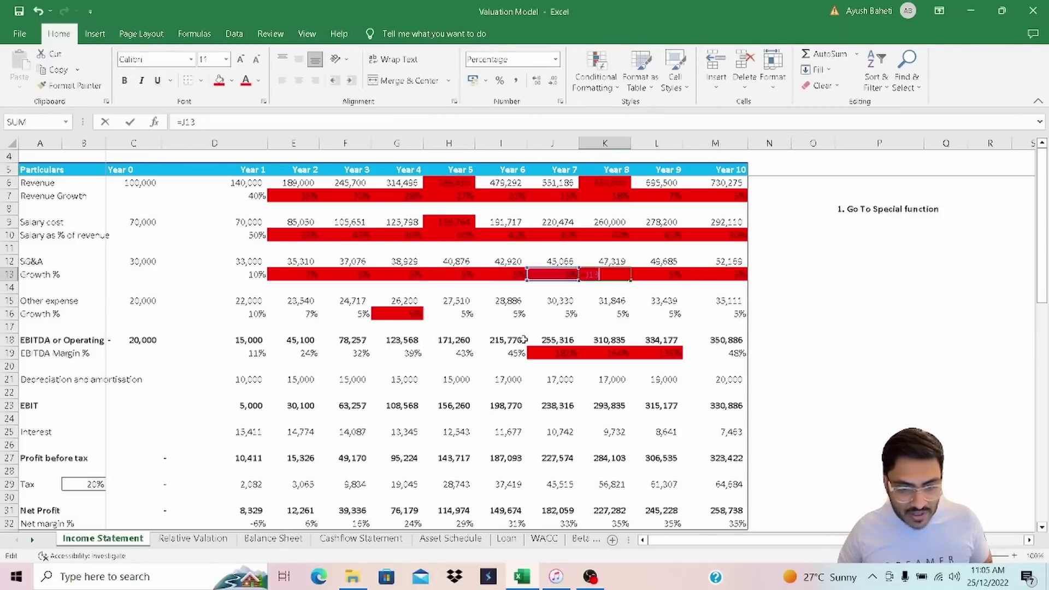
pyautogui.press('Tab')
pyautogui.press('F2')
pyautogui.press('Tab')
# Inspect the Year 5 and Year 2 contents of the Salary as % of revenue row
pyautogui.press('Up')
pyautogui.press('Up')
pyautogui.press('Up')
pyautogui.press('Left')
pyautogui.press('Left')
pyautogui.press('Left')
pyautogui.press('Left')
pyautogui.press('Left')
pyautogui.press('F2')
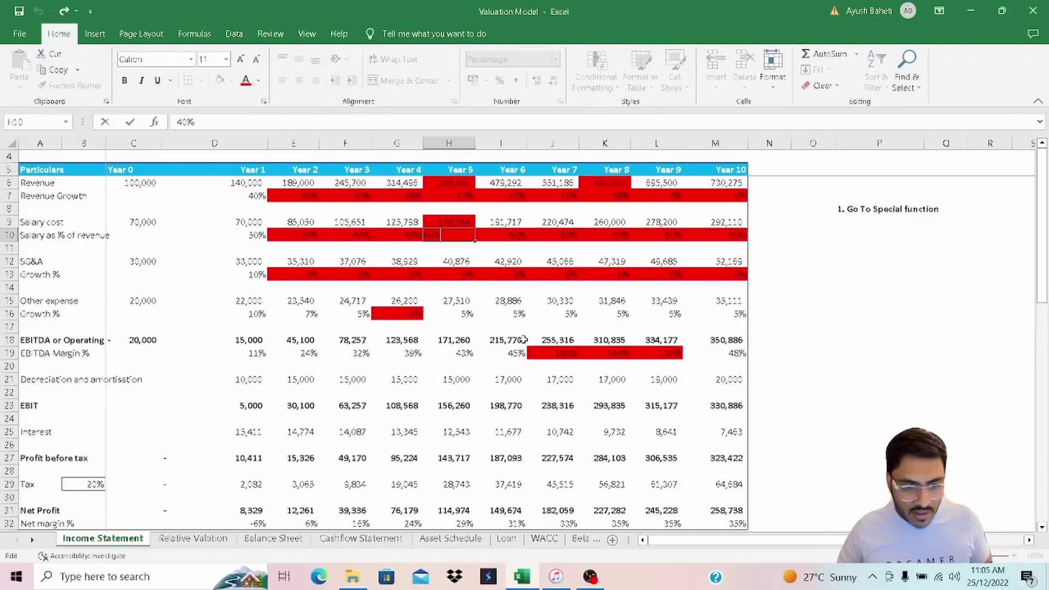
pyautogui.press('Escape')
pyautogui.press('Left')
pyautogui.press('Left')
pyautogui.press('Left')
pyautogui.press('F2')
pyautogui.press('Escape')
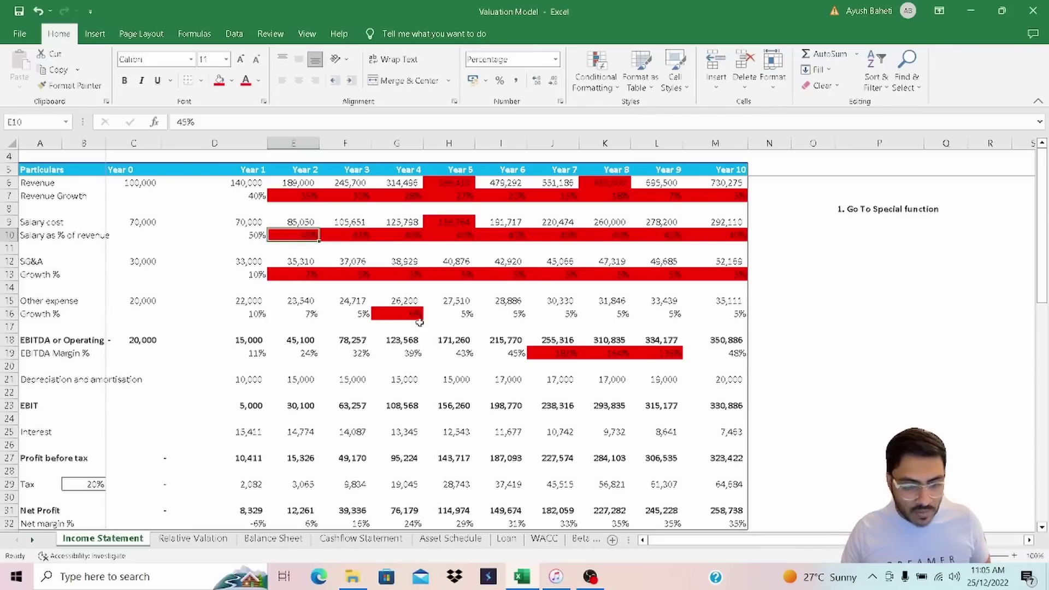
# Inspect the Other expense Growth % cells from Year 1 to the red Year 4 cell for cell references or hardcoded values
pyautogui.press('Down')
pyautogui.press('Down')
pyautogui.press('Down')
pyautogui.press('Down')
pyautogui.press('Down')
pyautogui.press('Down')
pyautogui.press('Left')
pyautogui.write('=')
pyautogui.press('Up')
pyautogui.press('Up')
pyautogui.press('Up')
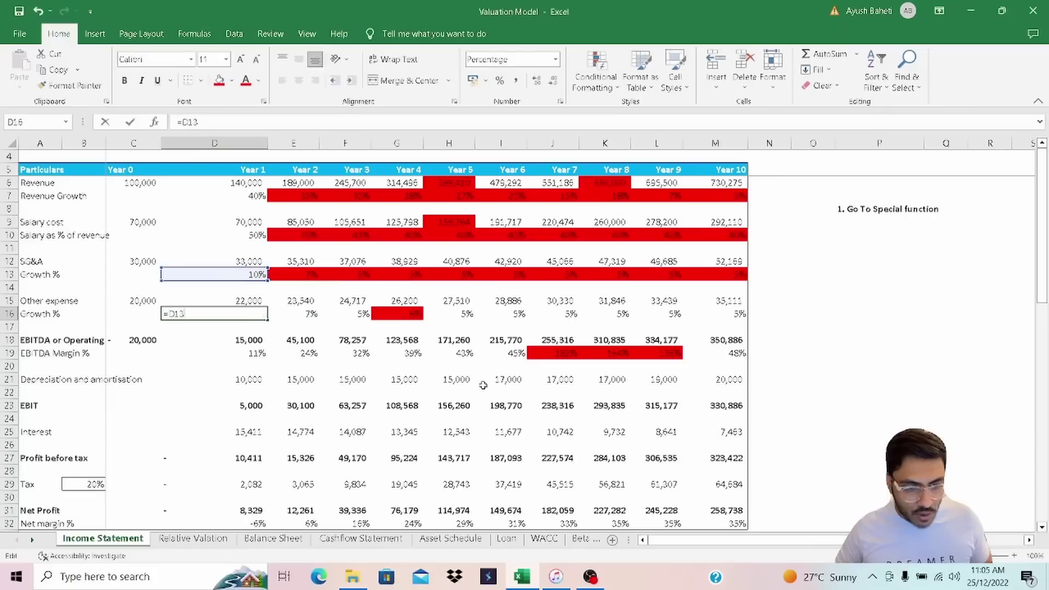
pyautogui.press('Tab')
pyautogui.write('=')
pyautogui.press('Up')
pyautogui.press('Up')
pyautogui.press('Up')
pyautogui.press('Left')
pyautogui.press('Left')
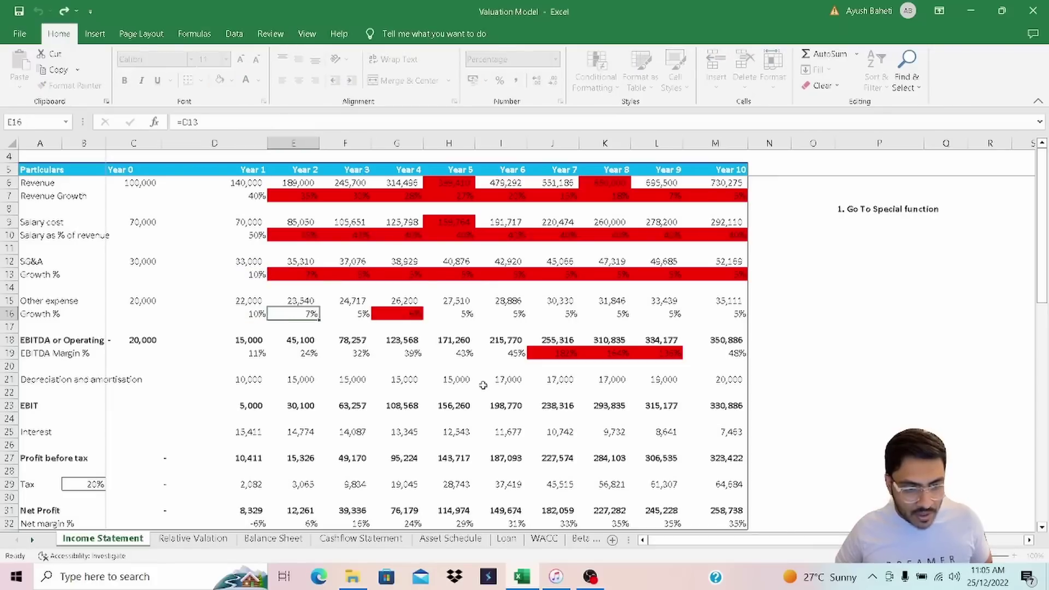
pyautogui.press('Escape')
pyautogui.press('Right')
pyautogui.press('Right')
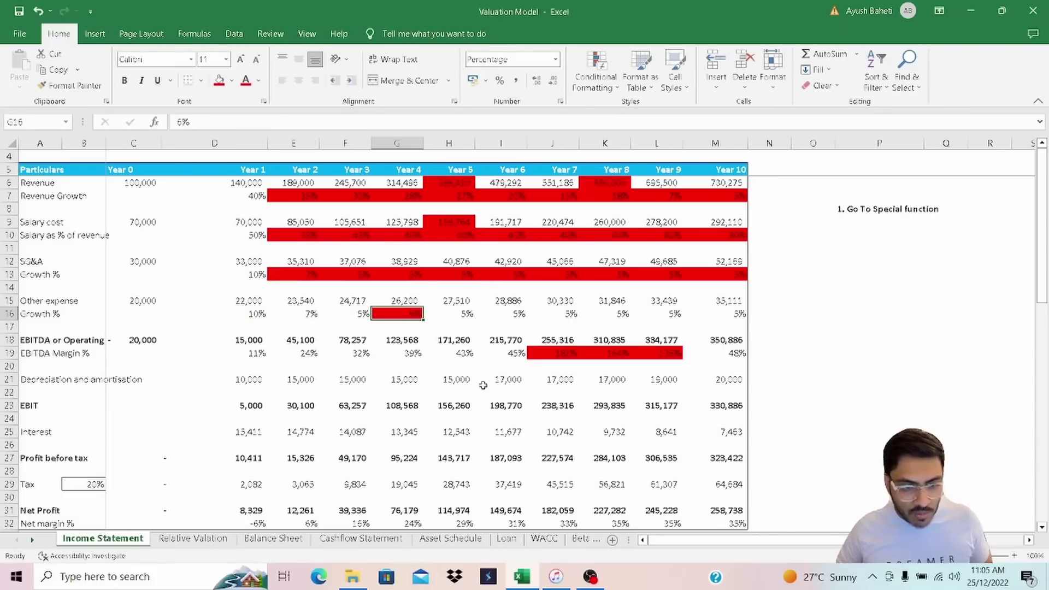
# Inspect the Other expense Growth % formulas cell by cell from Year 5 to Year 10
pyautogui.press('Right')
pyautogui.write('=')
pyautogui.press('Up')
pyautogui.press('Up')
pyautogui.press('Up')
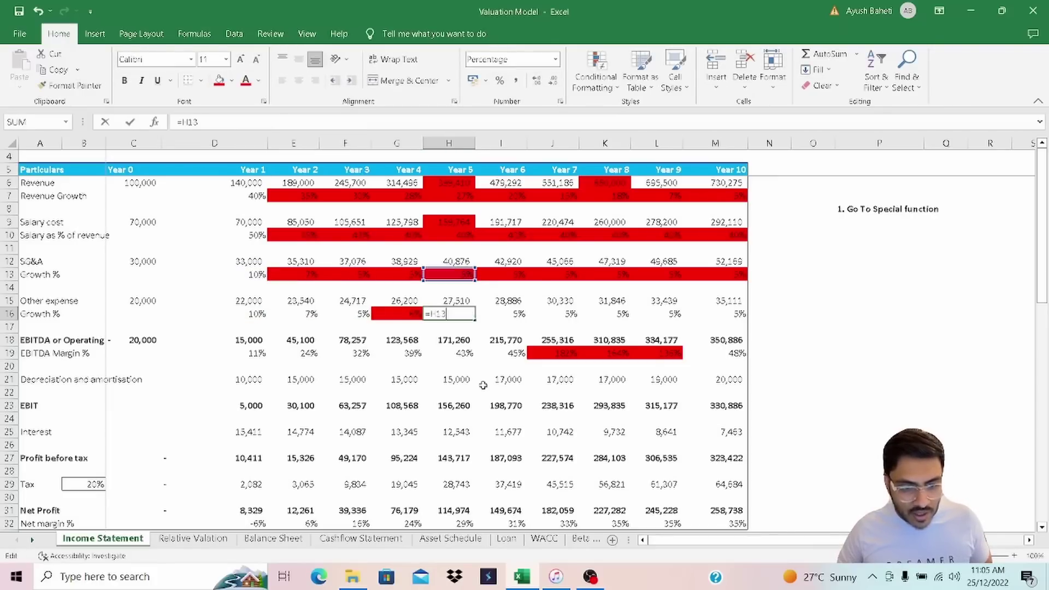
pyautogui.press('Tab')
pyautogui.press('=')
pyautogui.press('Up')
pyautogui.press('Up')
pyautogui.press('Up')
pyautogui.press('Tab')
pyautogui.press('=')
pyautogui.press('Up')
pyautogui.press('Up')
pyautogui.press('Up')
pyautogui.press('Tab')
pyautogui.press('=')
pyautogui.press('Up')
pyautogui.press('Up')
pyautogui.press('Up')
pyautogui.press('Tab')
pyautogui.press('=')
pyautogui.press('Up')
pyautogui.press('Up')
pyautogui.press('Up')
pyautogui.press('Tab')
pyautogui.press('=')
pyautogui.press('Up')
pyautogui.press('Up')
pyautogui.press('Up')
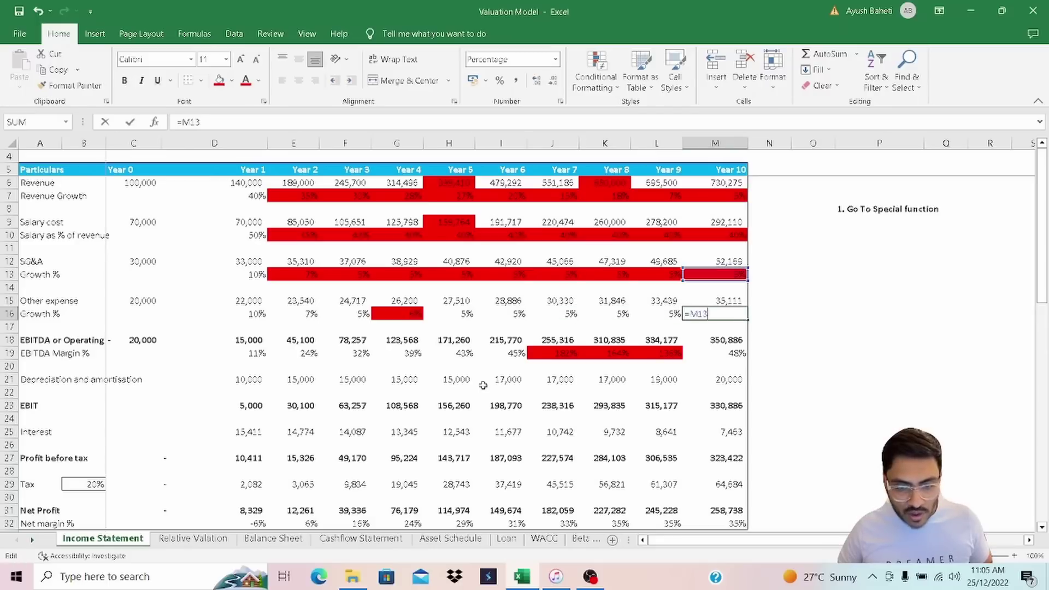
pyautogui.press('Escape')
# Inspect which cells the EBITDA Margin % formulas reference from Year 1 to Year 4
pyautogui.press('Left')
pyautogui.press('Down')
pyautogui.press('Down')
pyautogui.press('Down')
pyautogui.press('Left')
pyautogui.press('Left')
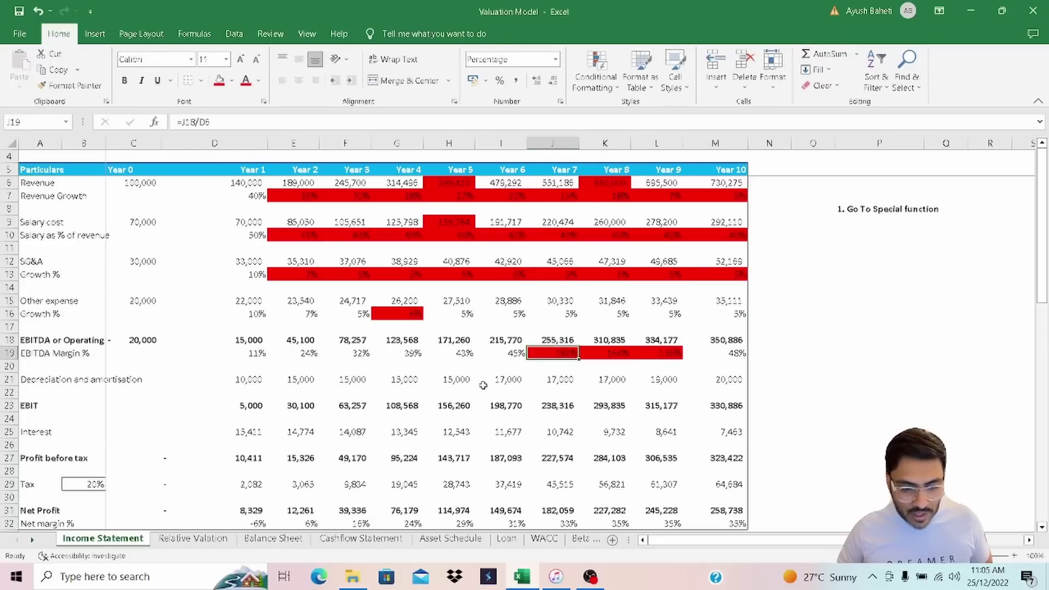
pyautogui.press('Left')
pyautogui.press('Left')
pyautogui.press('Left')
pyautogui.press('Left')
pyautogui.press('Left')
pyautogui.press('Left')
pyautogui.press('F2')
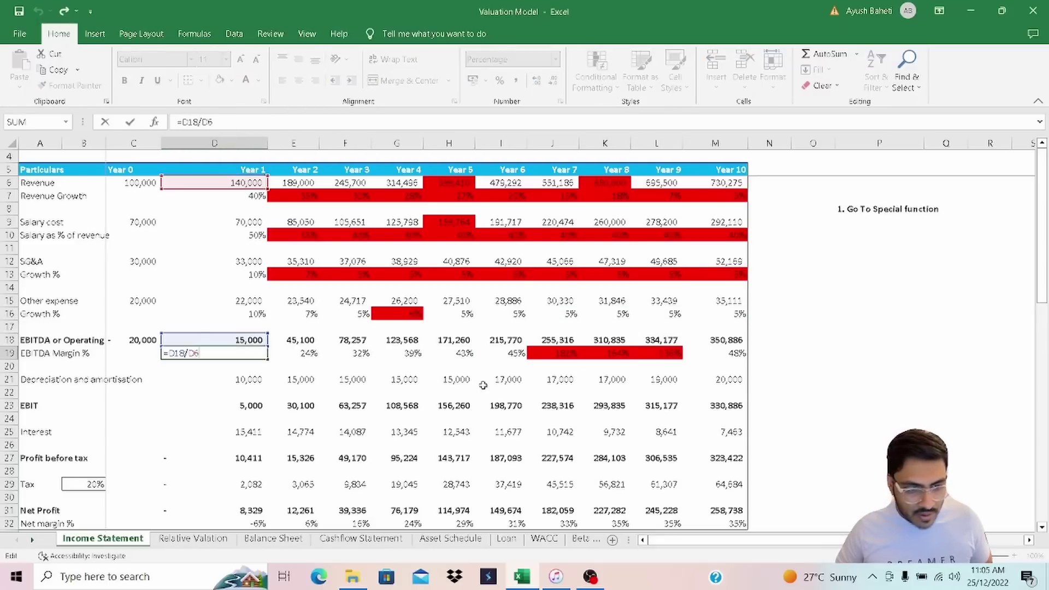
pyautogui.press('Tab')
pyautogui.press('F2')
pyautogui.press('Tab')
pyautogui.press('F2')
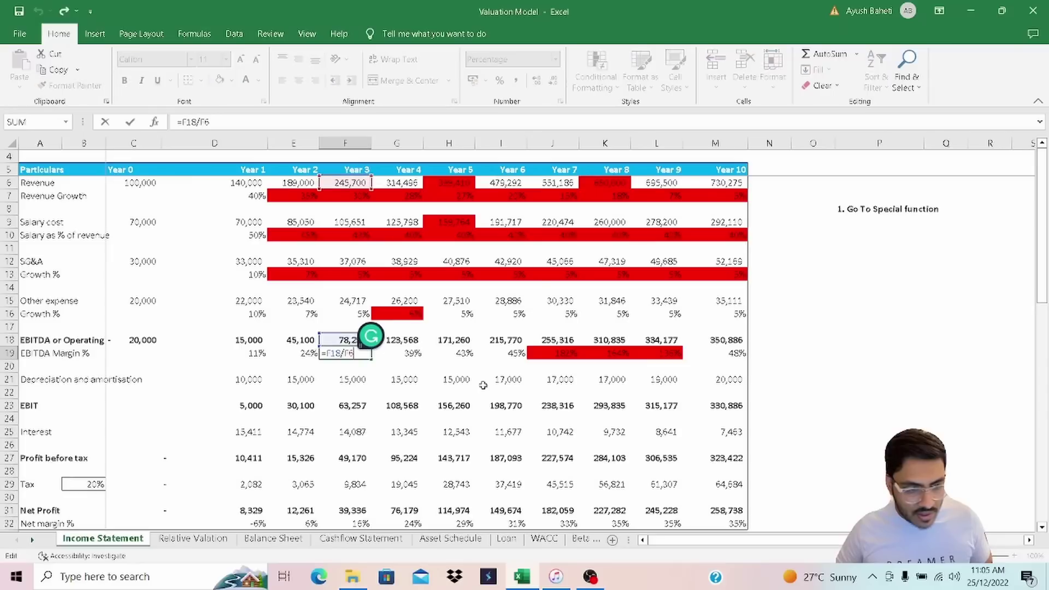
pyautogui.press('Escape')
pyautogui.press('F2')
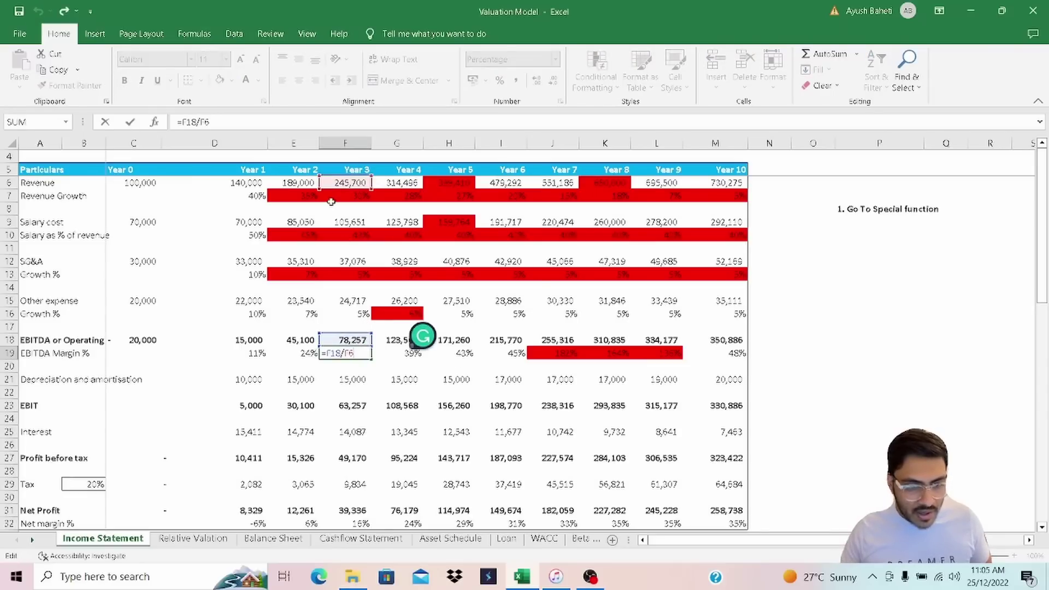
pyautogui.press('Tab')
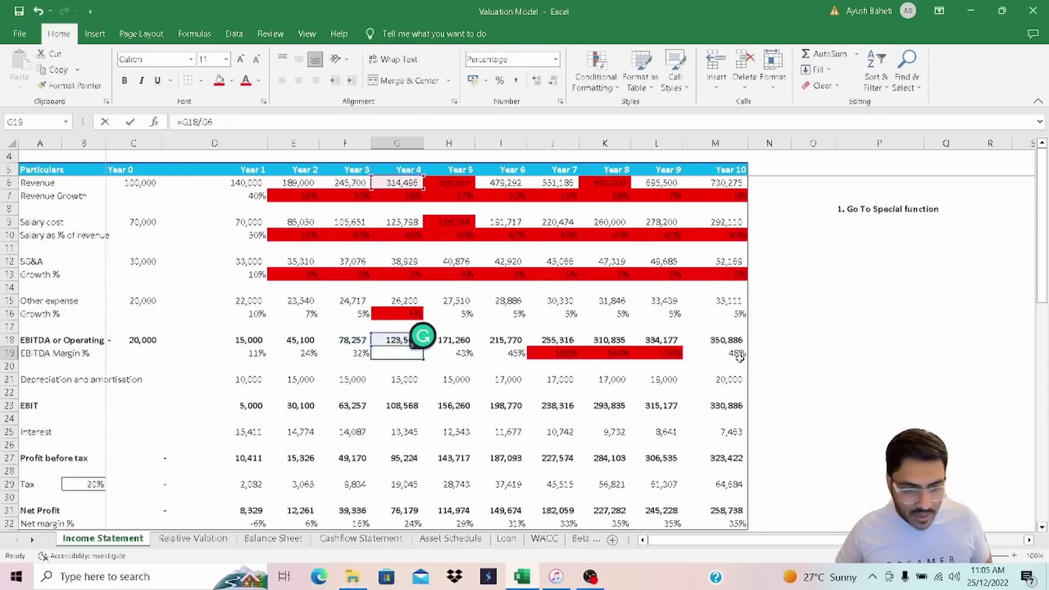
# Inspect the references in the red EBITDA Margin % formulas for Years 7 to 9 and review the statement
pyautogui.press('Tab')
pyautogui.press('Tab')
pyautogui.press('Tab')
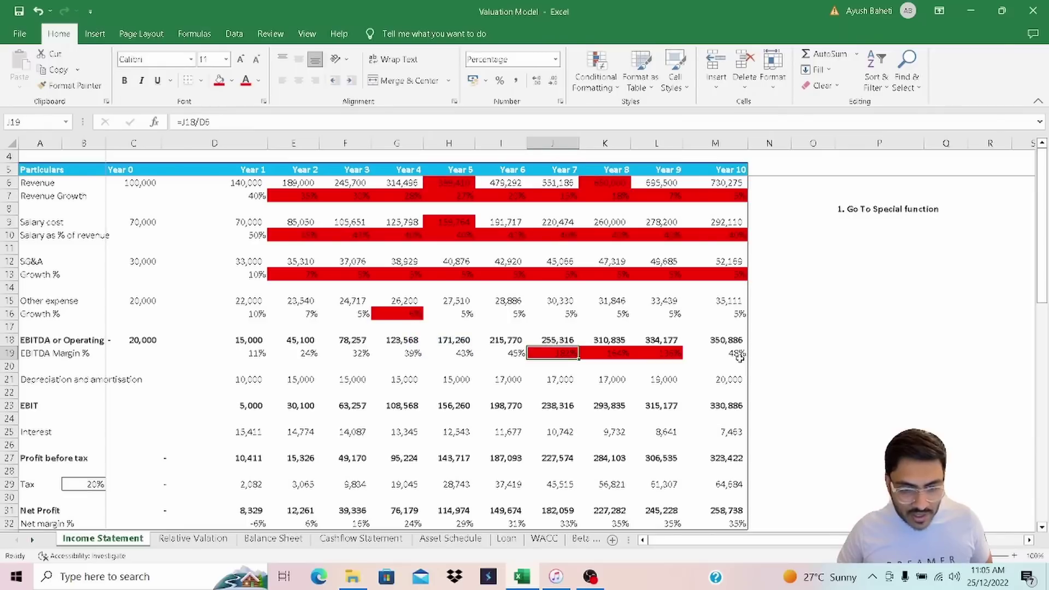
pyautogui.press('F2')
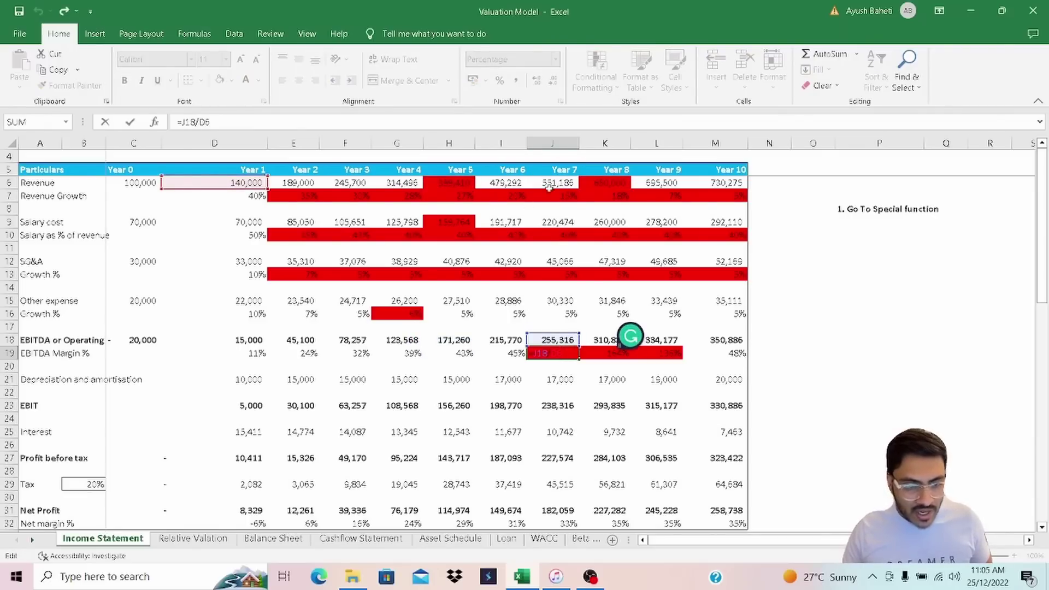
pyautogui.press('Tab')
pyautogui.press('Tab')
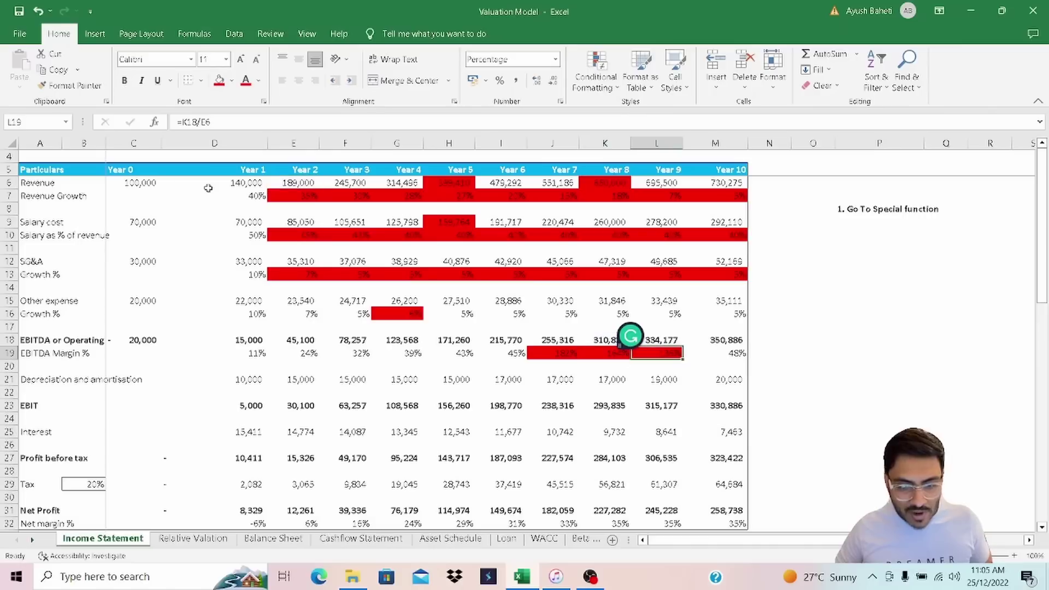
pyautogui.scroll(-3, 306, 267)
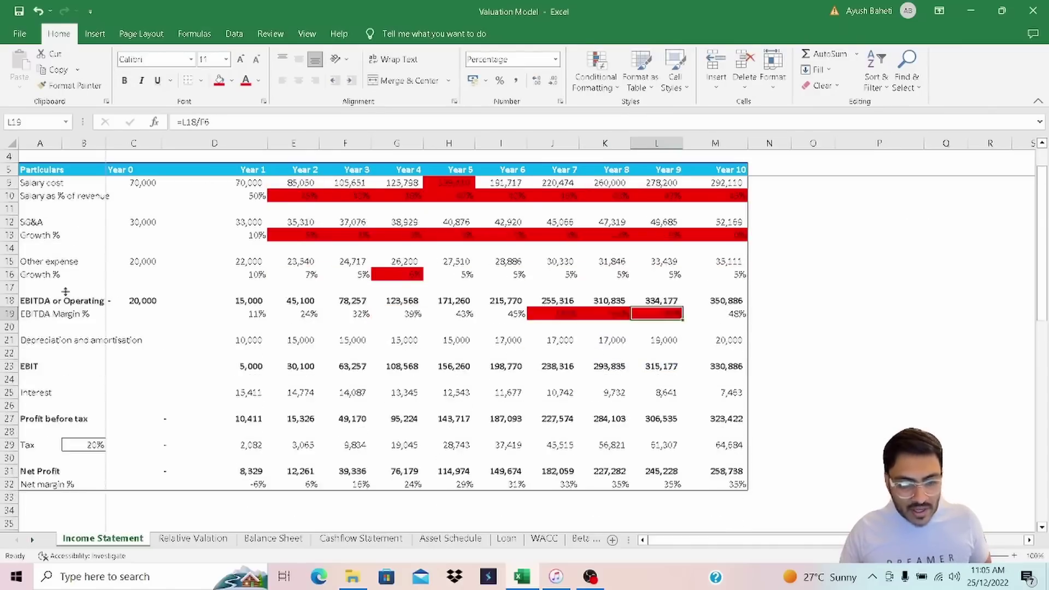
pyautogui.scroll(3, 416, 349)
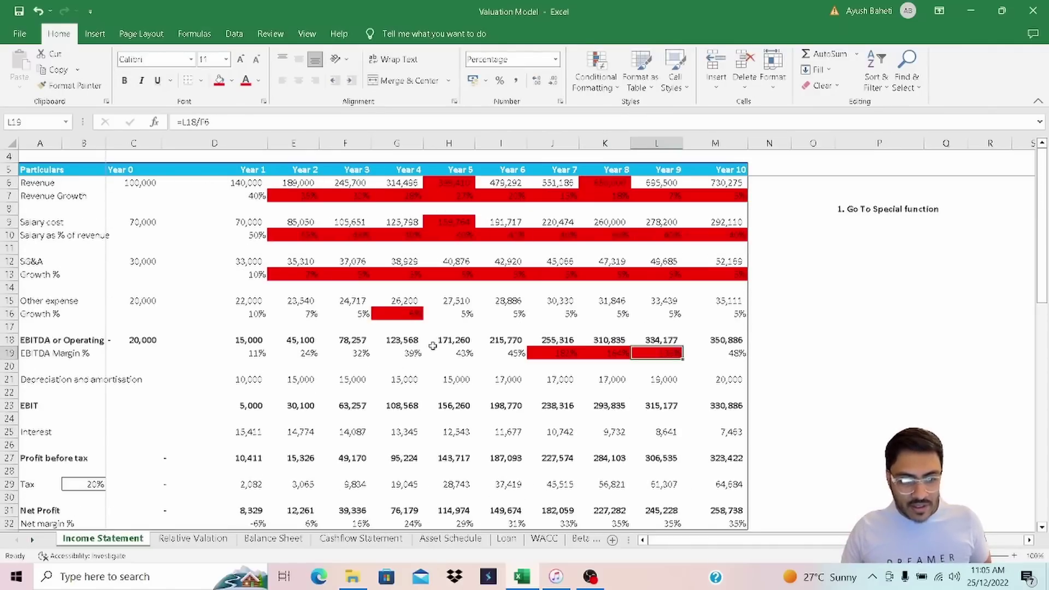
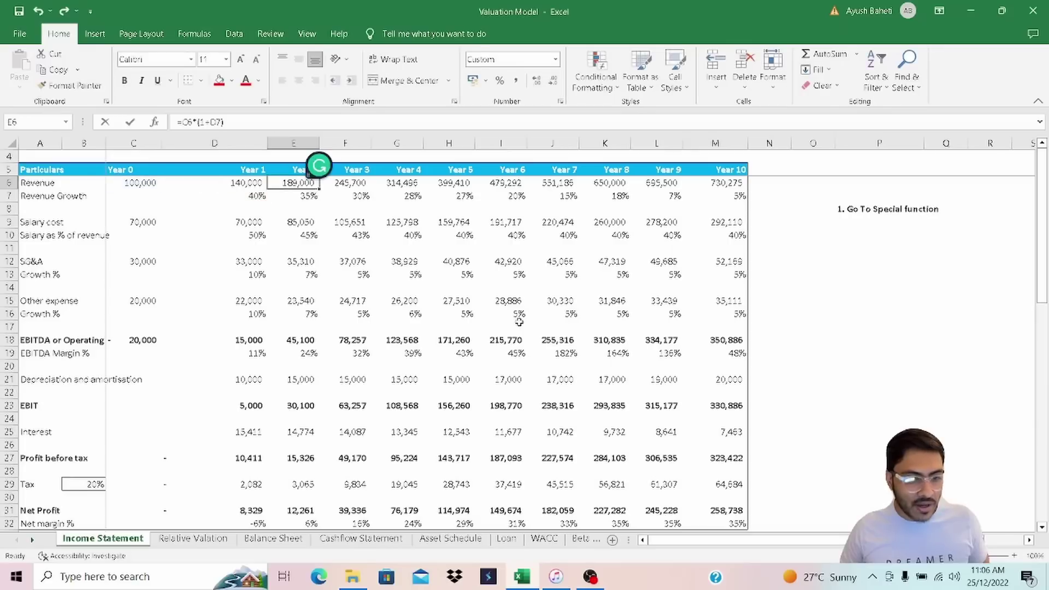
# Recheck the Revenue row's contents from Year 1 through the Year 8 cell
pyautogui.hotkey('ctrl', 'Return')
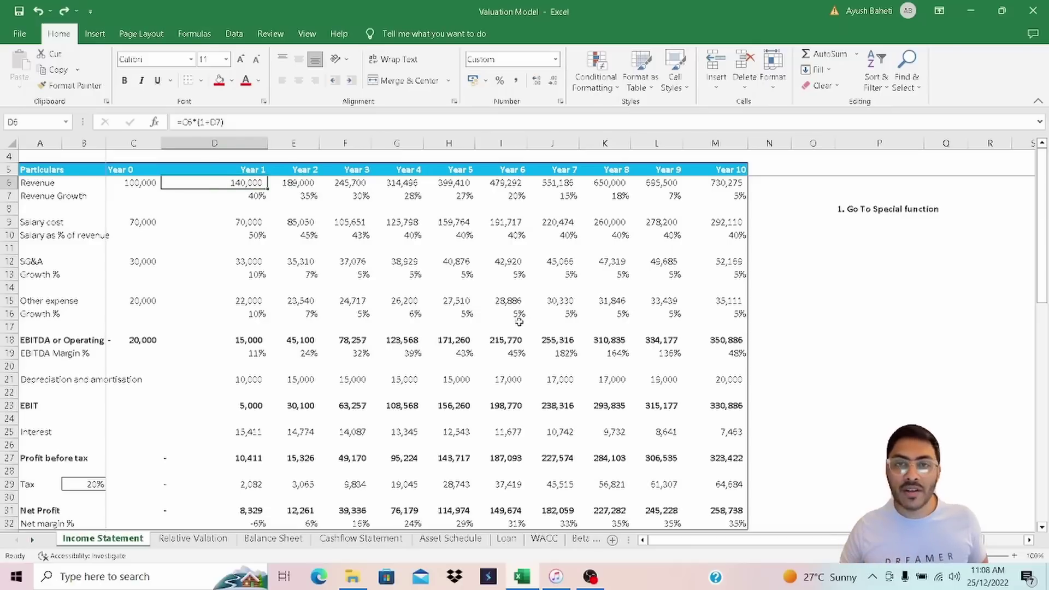
pyautogui.press('Right')
pyautogui.press('Right')
pyautogui.press('Right')
pyautogui.press('Right')
pyautogui.press('Right')
pyautogui.press('Right')
pyautogui.press('Right')
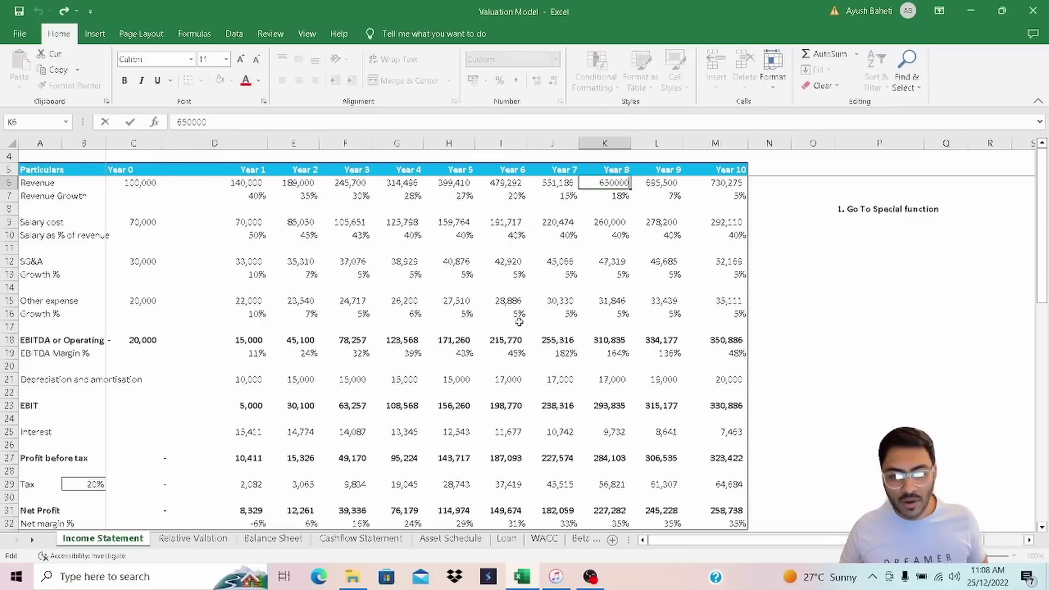
pyautogui.press('Left')
pyautogui.press('Left')
pyautogui.press('Home')
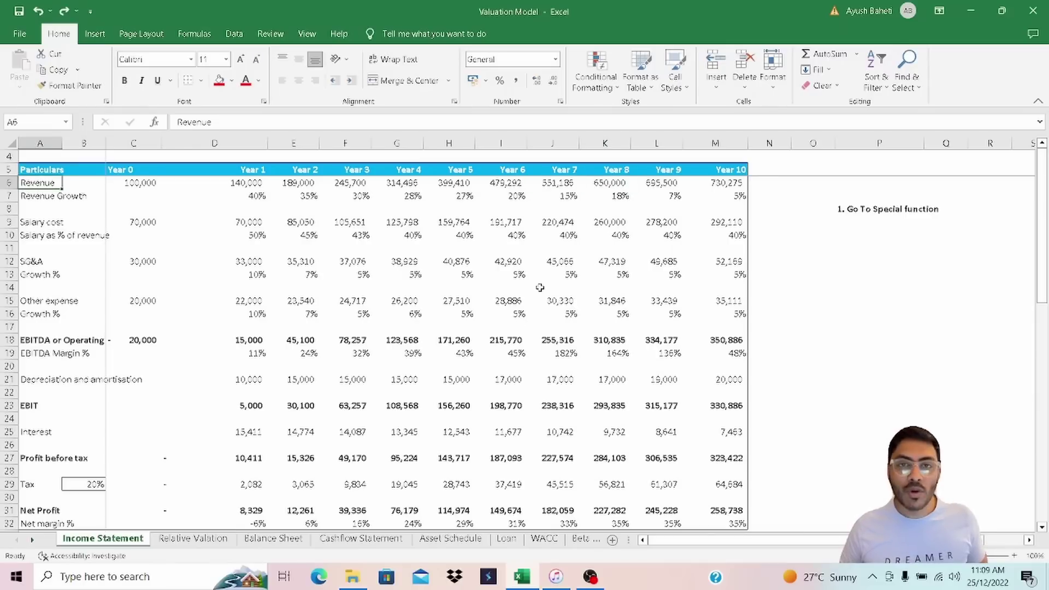
# Select every hardcoded number on the Income Statement with Go To Special, Constants limited to Numbers, and fill those cells red
pyautogui.click(813, 326)
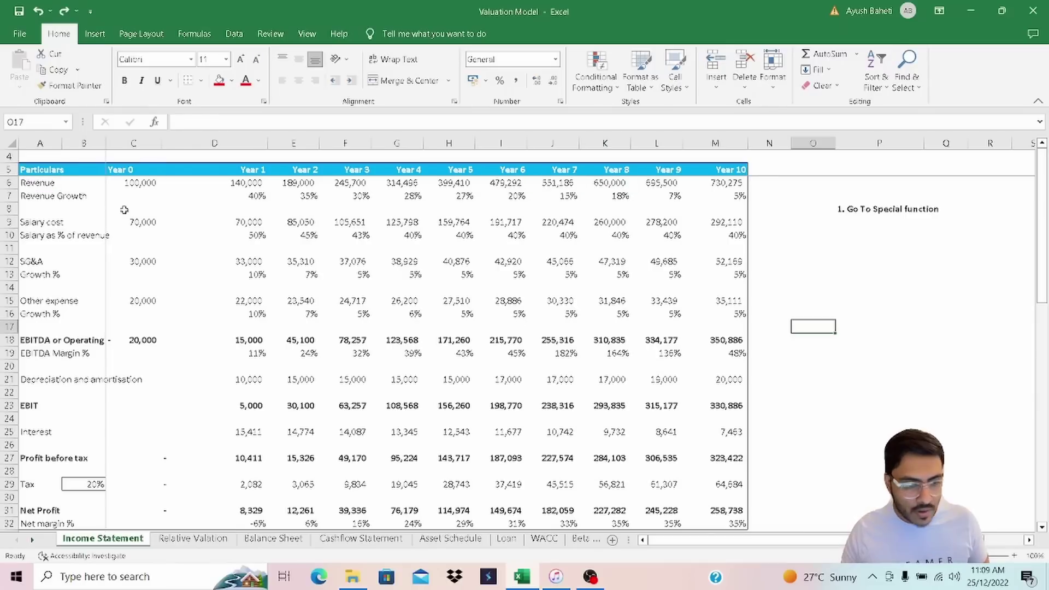
pyautogui.click(15, 145)
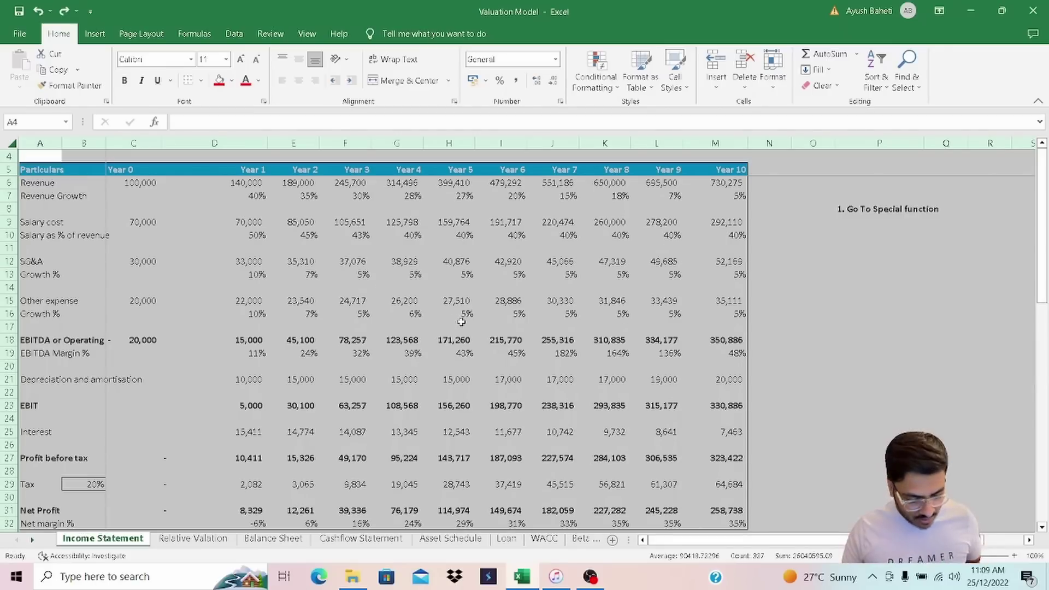
pyautogui.hotkey('ctrl', 'g')
pyautogui.click(816, 444)
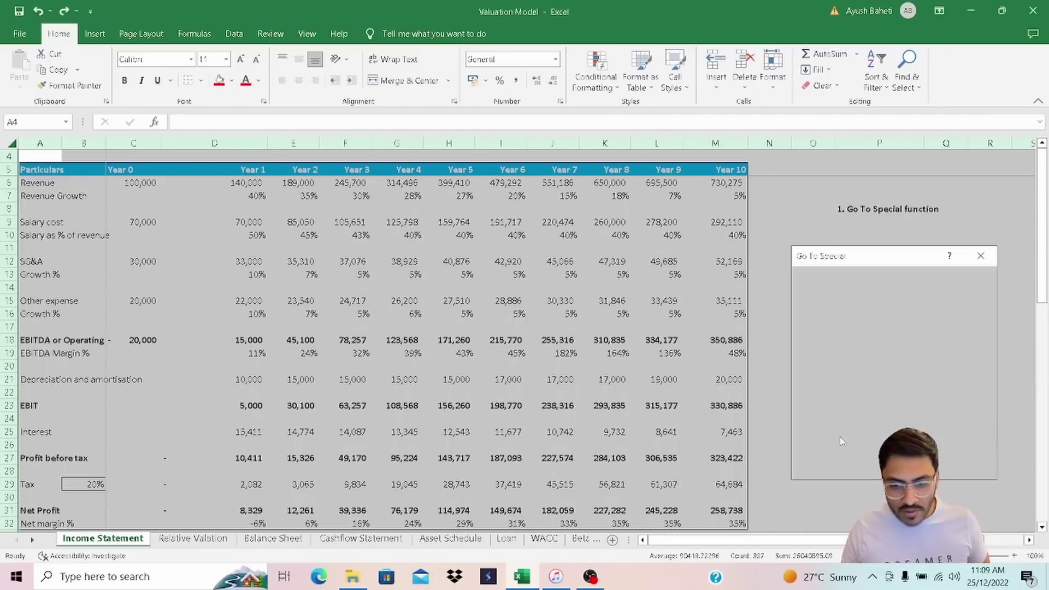
pyautogui.click(822, 305)
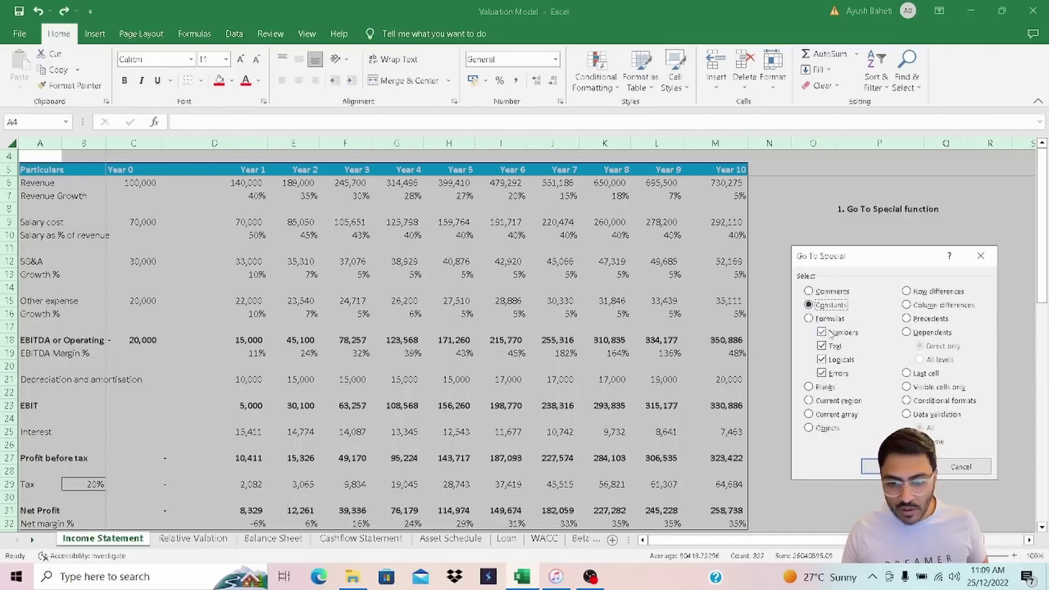
pyautogui.click(823, 332)
pyautogui.click(830, 385)
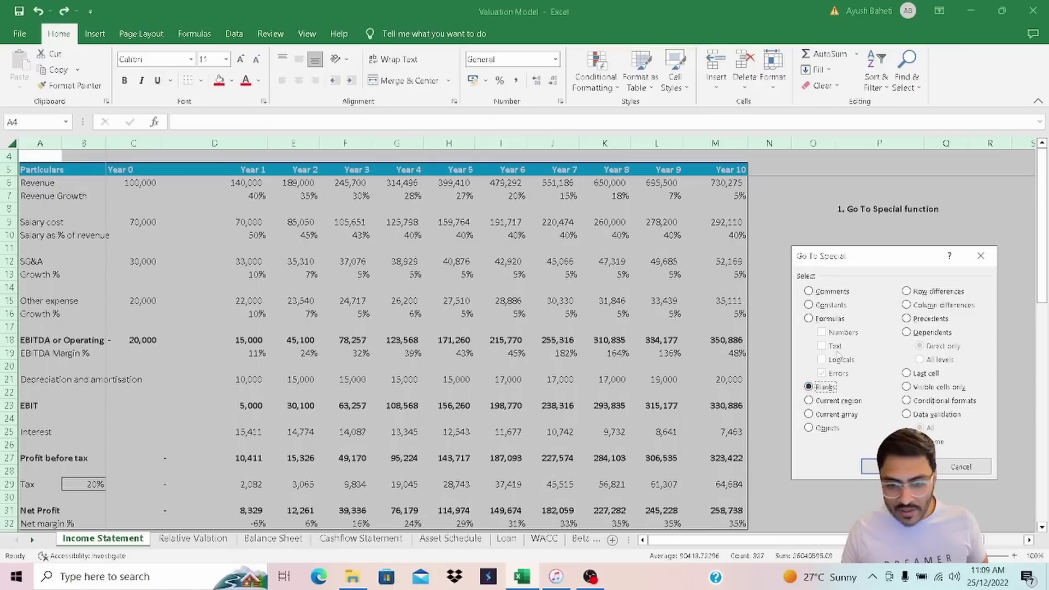
pyautogui.click(812, 304)
pyautogui.click(822, 332)
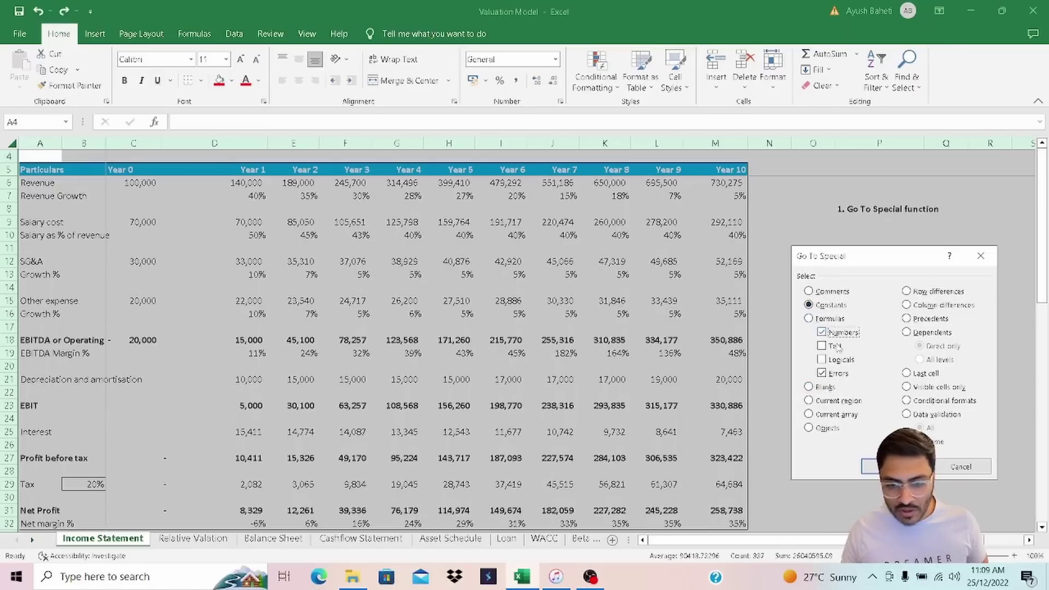
pyautogui.click(832, 374)
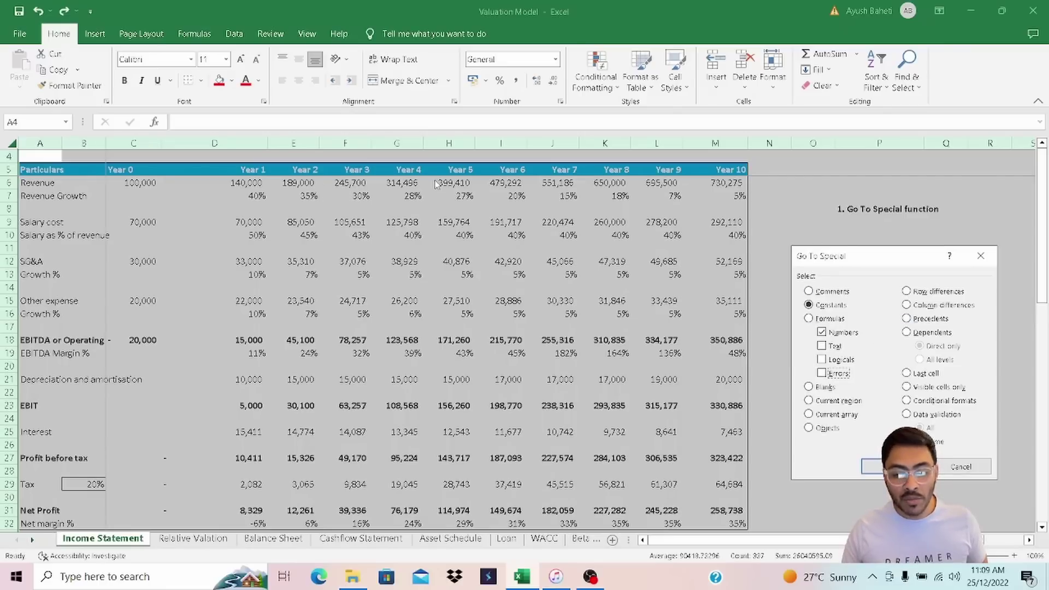
pyautogui.press('Return')
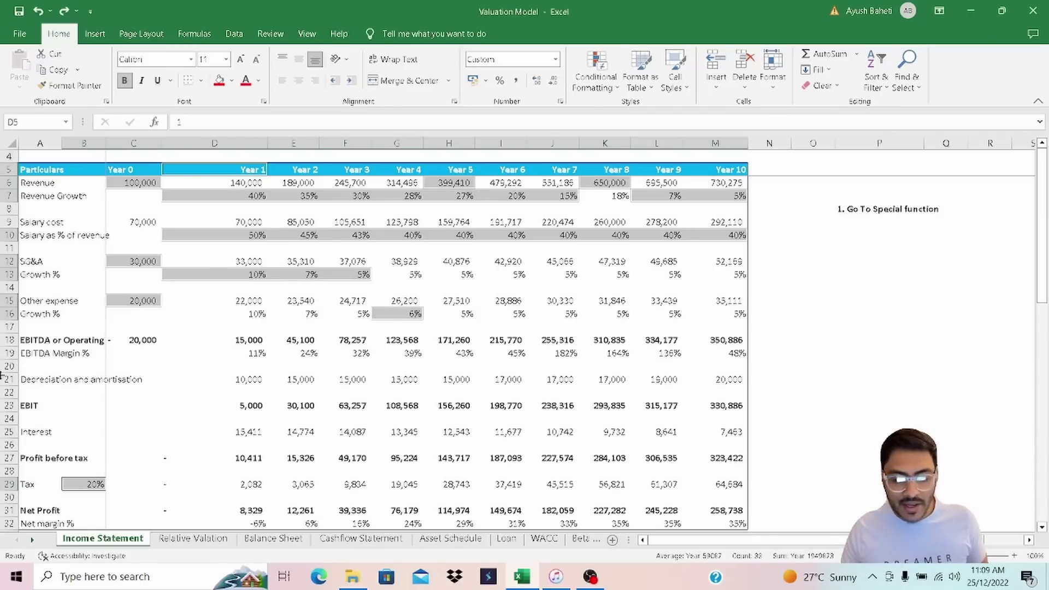
pyautogui.click(218, 80)
# Inspect the Year 0 contents of Revenue, Salary cost, SG&A and Other expense to distinguish constants from formulas
pyautogui.click(133, 183)
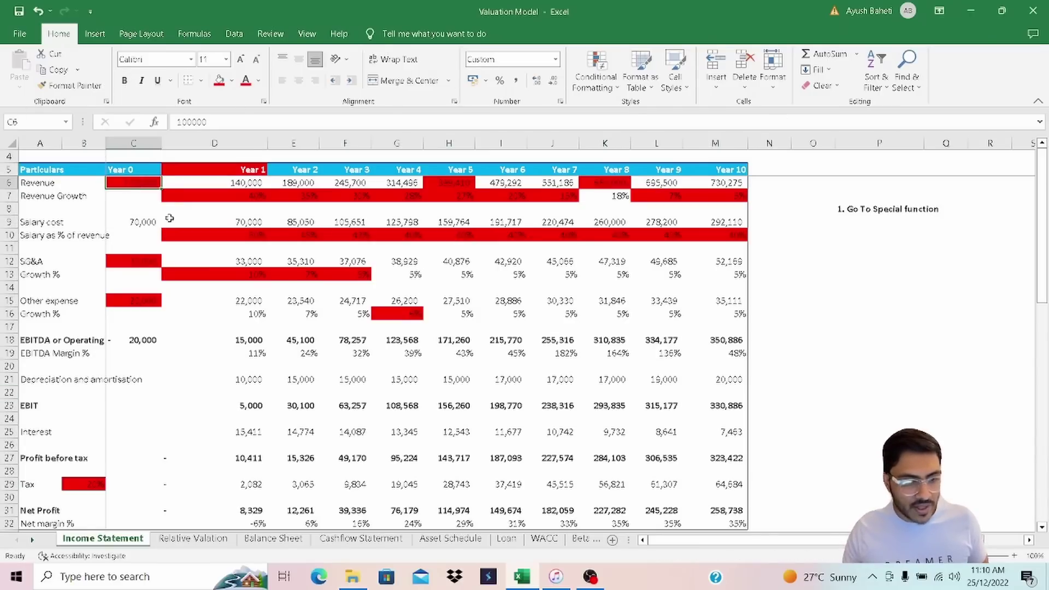
pyautogui.click(133, 222)
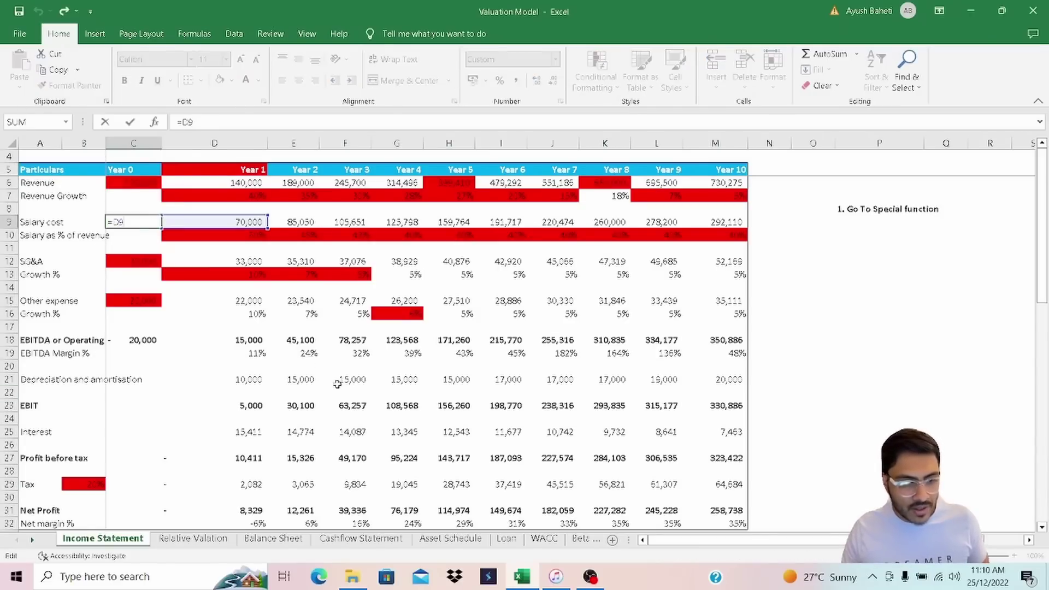
pyautogui.hotkey('ctrl', 'c')
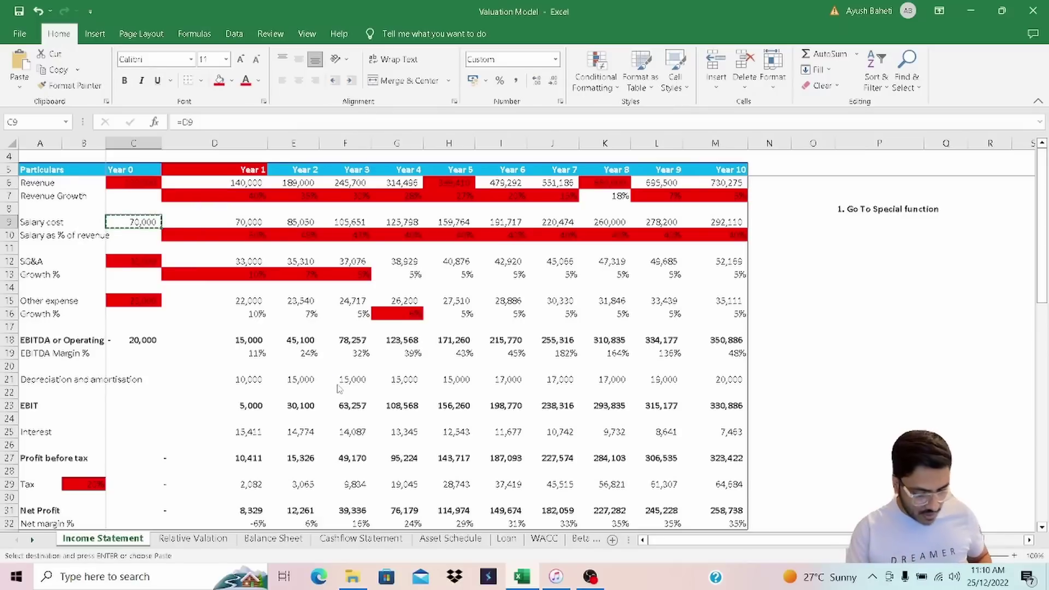
pyautogui.press('F5')
pyautogui.hotkey('alt', 's')
pyautogui.press('Escape')
pyautogui.press('Escape')
pyautogui.press('Down')
pyautogui.press('Down')
pyautogui.press('Down')
pyautogui.press('Down')
pyautogui.press('Down')
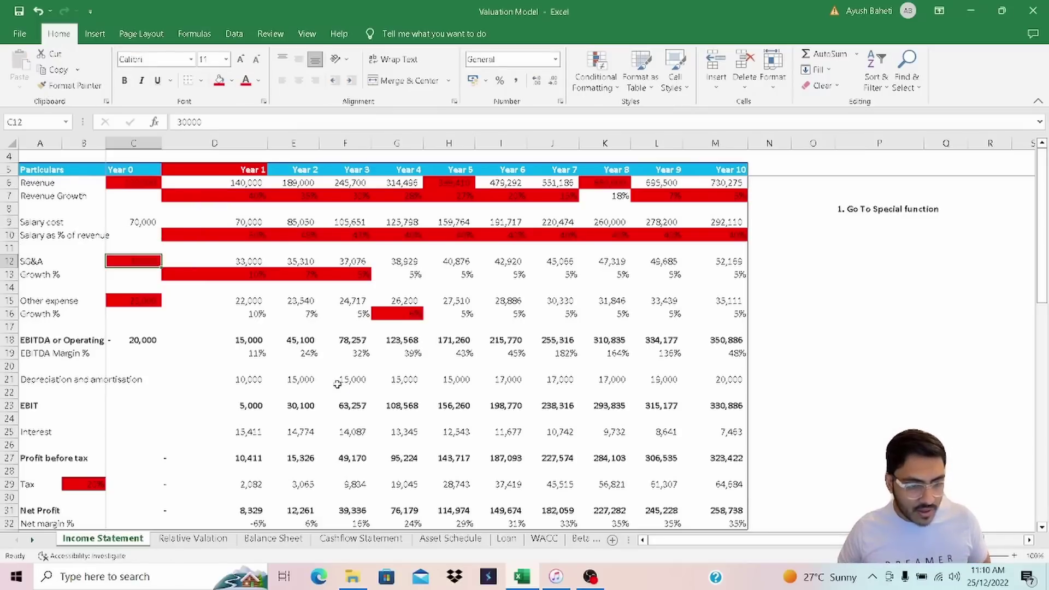
pyautogui.press('Down')
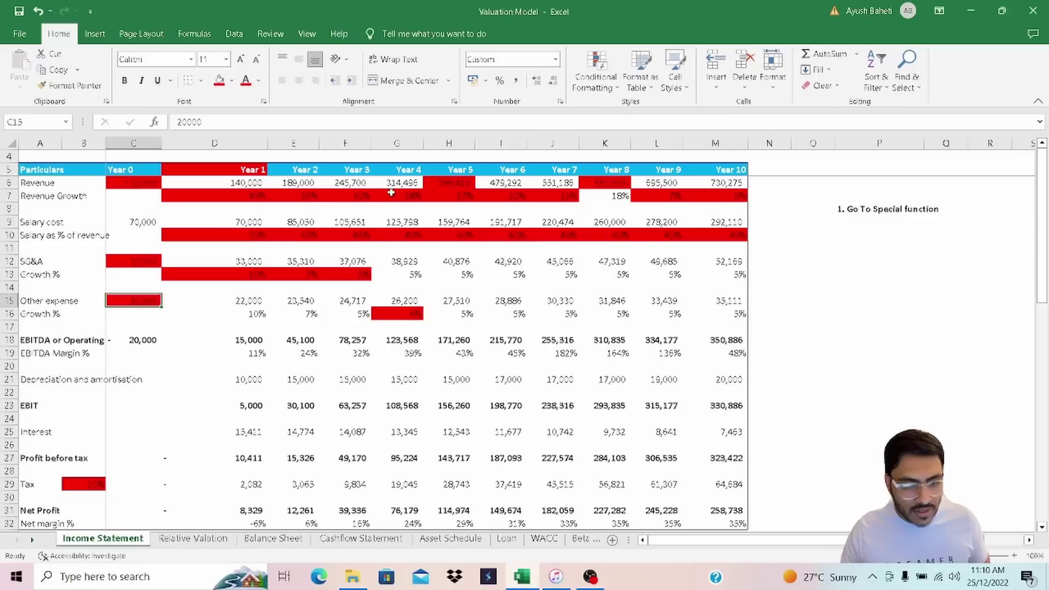
# Inspect the unfilled Year 8 Revenue Growth formula
pyautogui.doubleClick(612, 197)
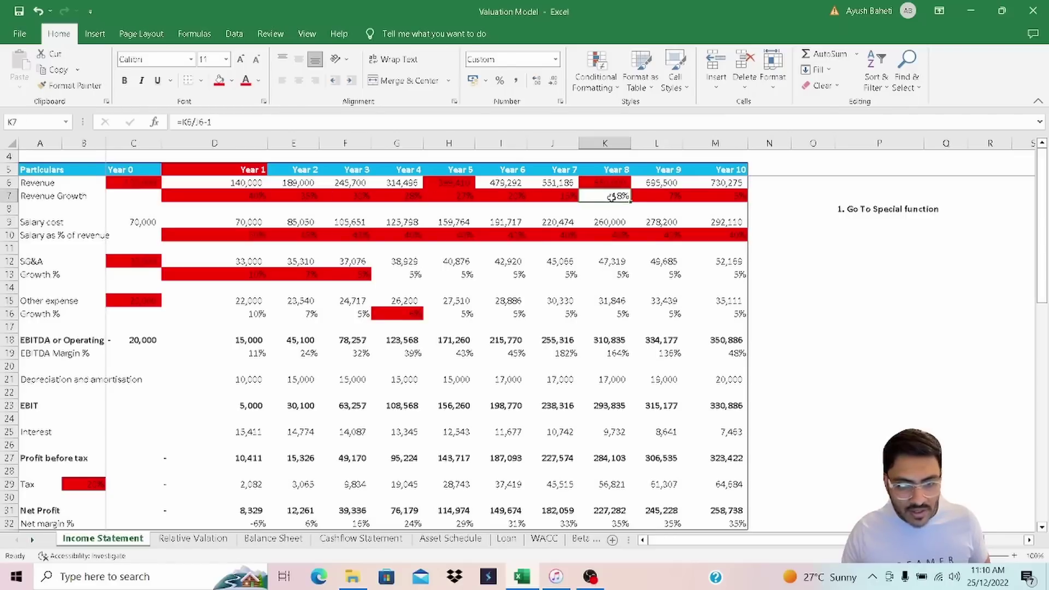
pyautogui.press('Escape')
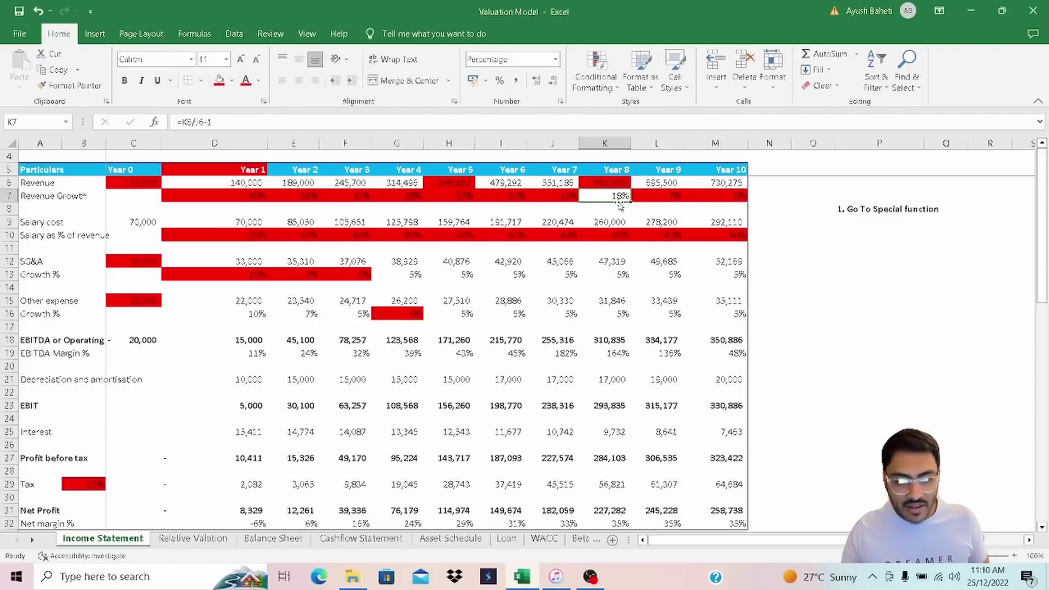
pyautogui.doubleClick(618, 198)
pyautogui.press('Escape')
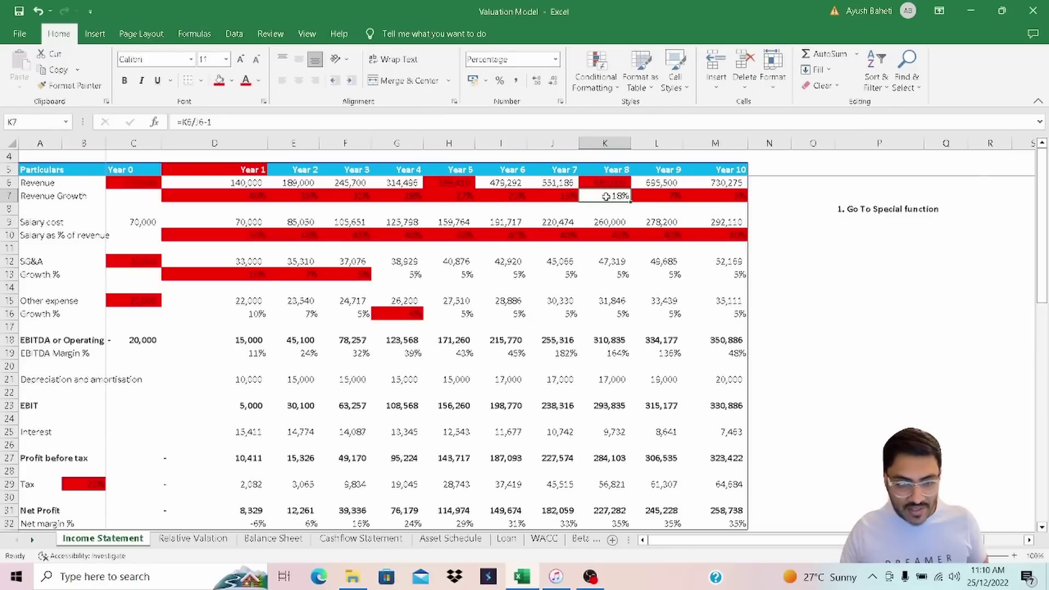
# Inspect the Revenue formulas cell by cell from Year 1 to Year 4
pyautogui.doubleClick(217, 184)
pyautogui.doubleClick(298, 182)
pyautogui.doubleClick(354, 183)
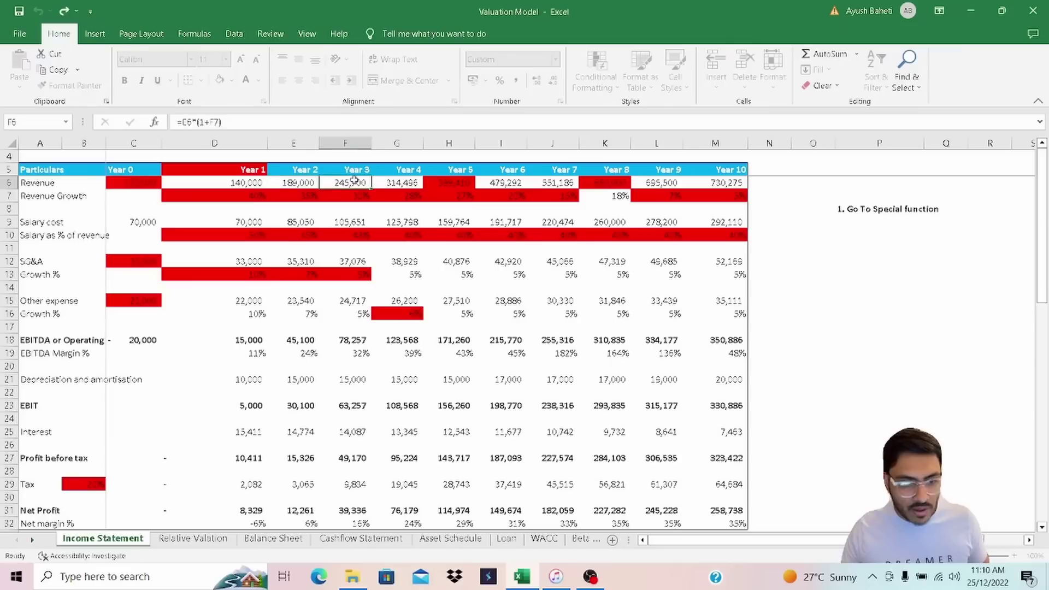
pyautogui.press('Escape')
pyautogui.doubleClick(401, 182)
pyautogui.press('Escape')
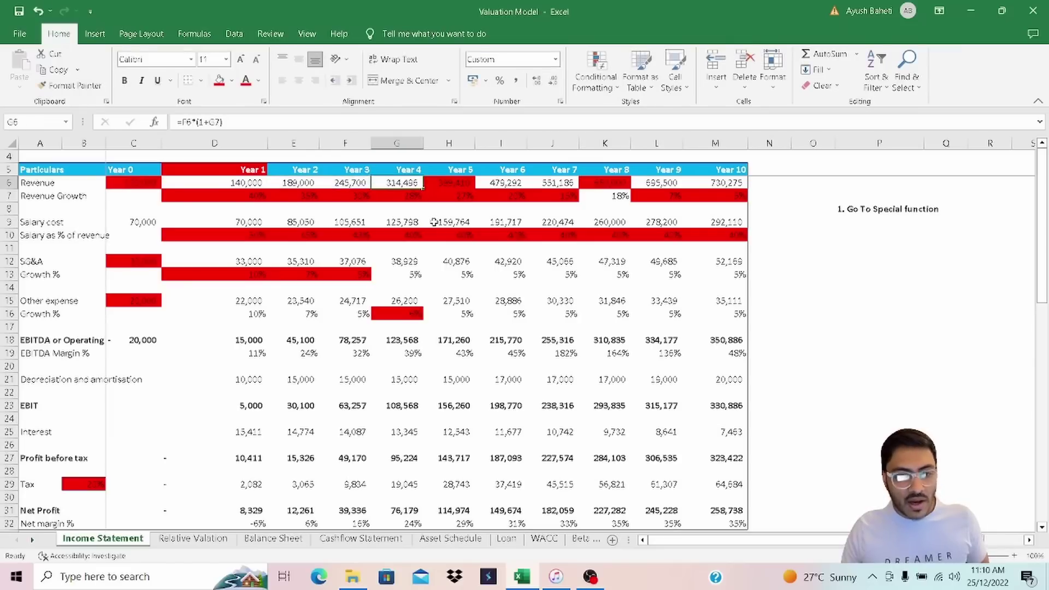
# Check the contents of the red Revenue cells in Year 5 and Year 8
pyautogui.click(464, 184)
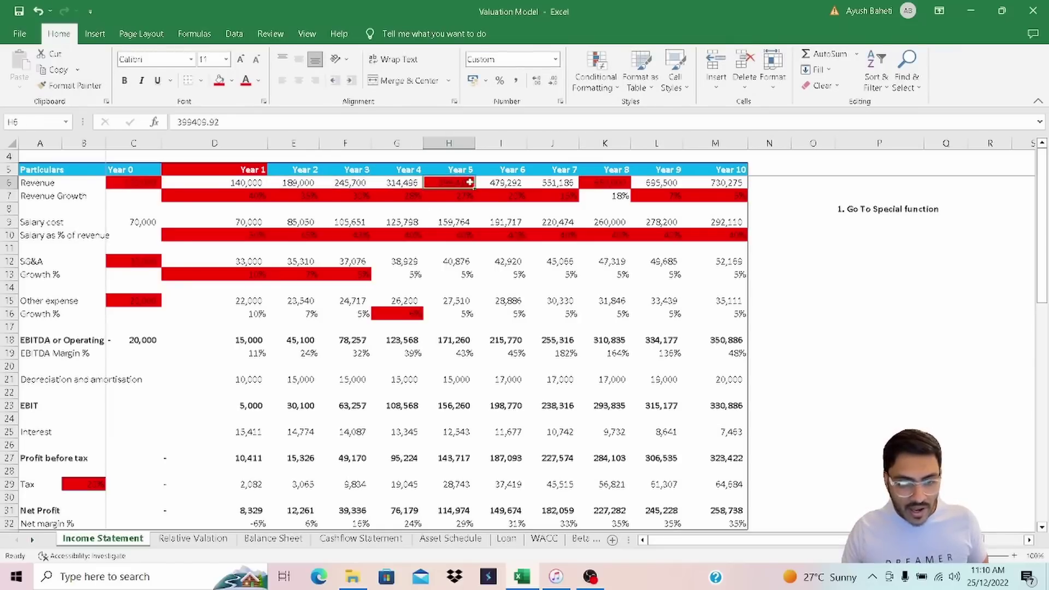
pyautogui.press('F2')
pyautogui.press('Escape')
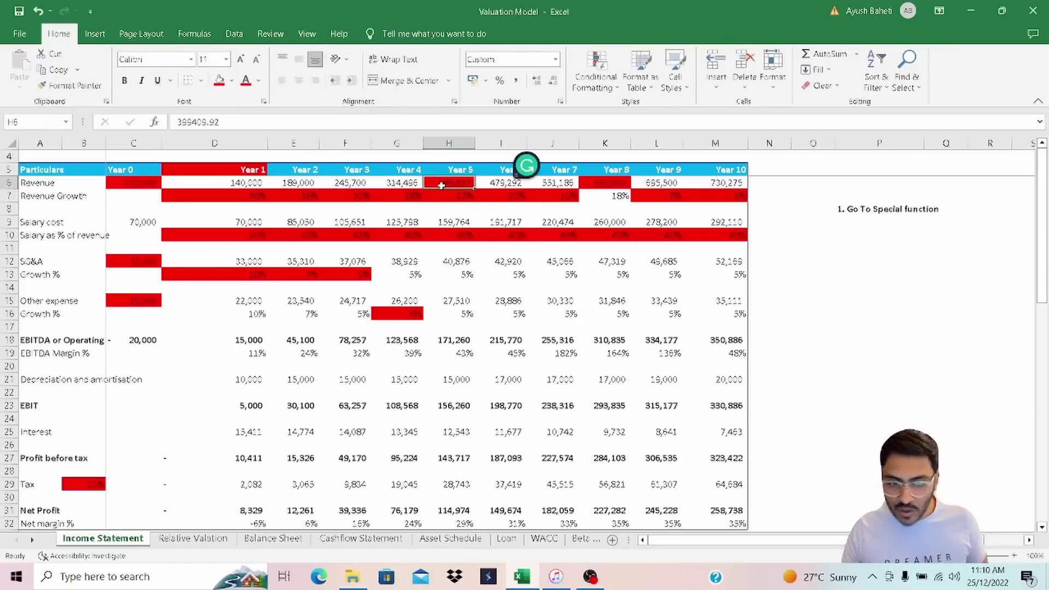
pyautogui.click(616, 181)
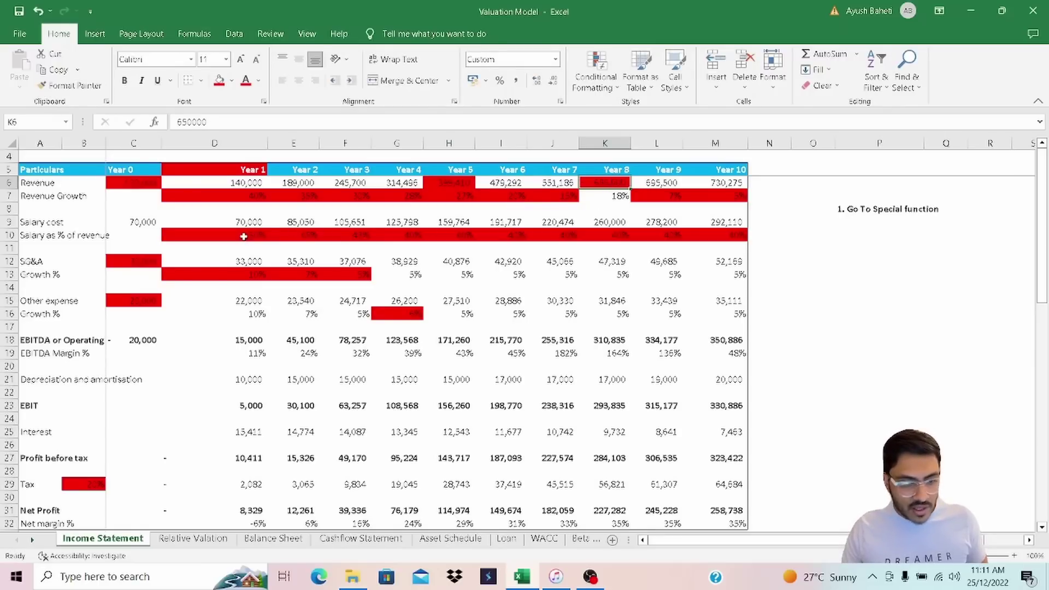
# Review the red Salary as % of revenue row and the red SG&A Growth % cells for Years 1 to 3
pyautogui.moveTo(244, 237); pyautogui.dragTo(743, 236)
pyautogui.click(450, 381)
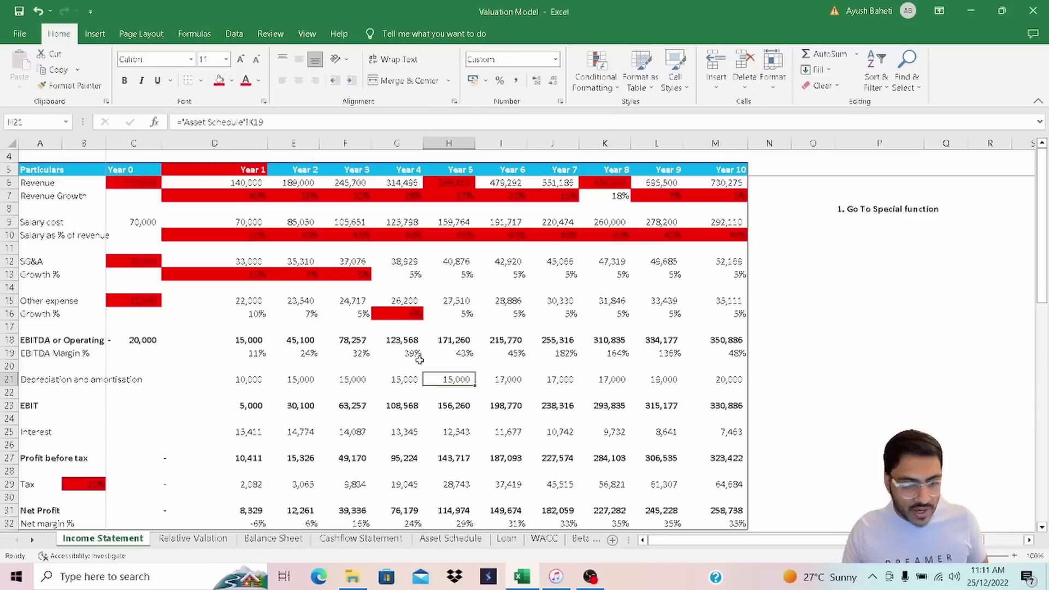
pyautogui.moveTo(252, 274); pyautogui.dragTo(336, 274)
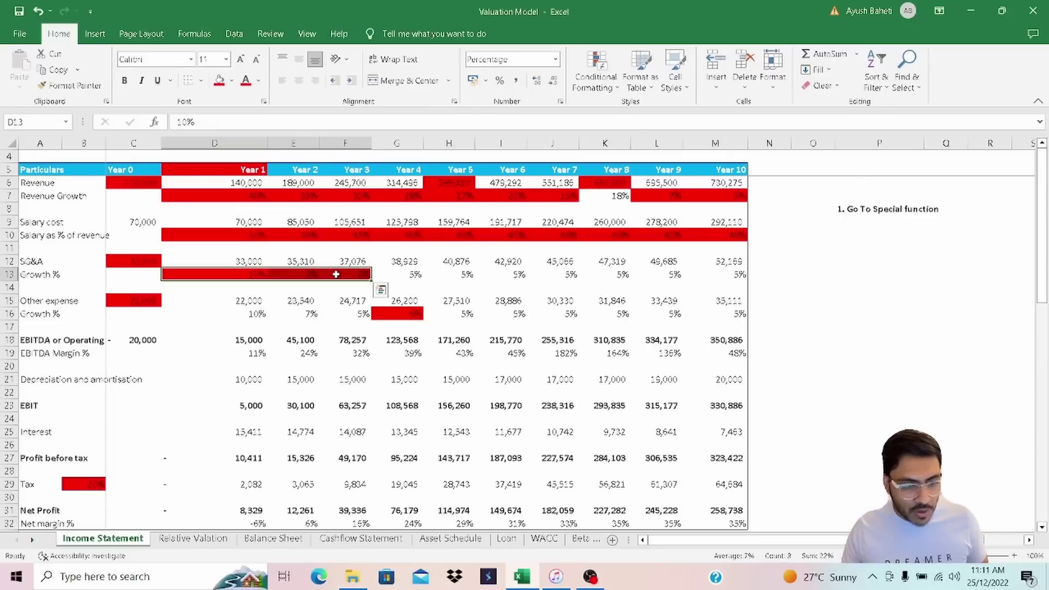
# Inspect the SG&A Growth % formulas that refer to the preceding year, starting at Year 4
pyautogui.click(421, 273)
pyautogui.write('=')
pyautogui.press('Left')
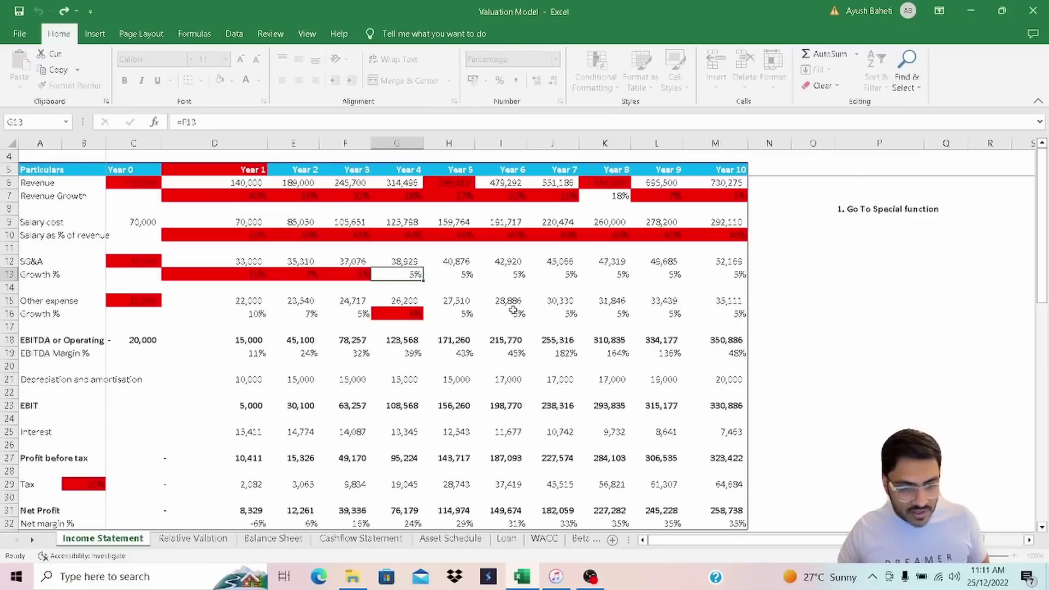
pyautogui.press('Tab')
pyautogui.write('=')
pyautogui.press('Left')
pyautogui.hotkey('ctrl', 'Return')
pyautogui.press('Left')
pyautogui.press('Left')
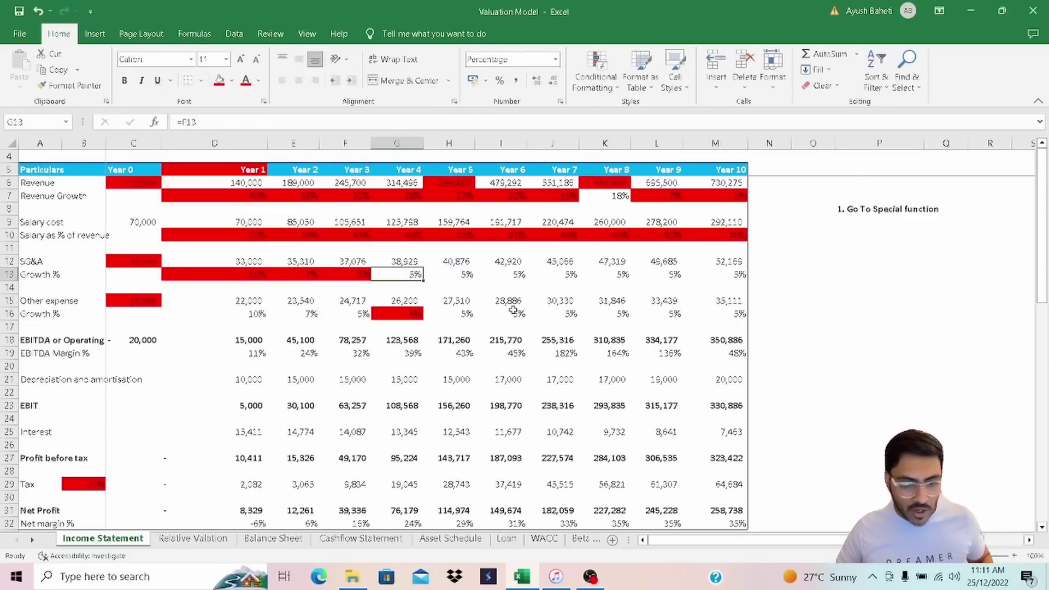
# Copy the SG&A Growth % cells for Years 4 to 10 and paste them back in place as values
pyautogui.hotkey('ctrl', 'shift', 'Right')
pyautogui.hotkey('ctrl', 'c')
pyautogui.hotkey('ctrl', 'alt', 'v')
pyautogui.press('v')
pyautogui.press('Return')
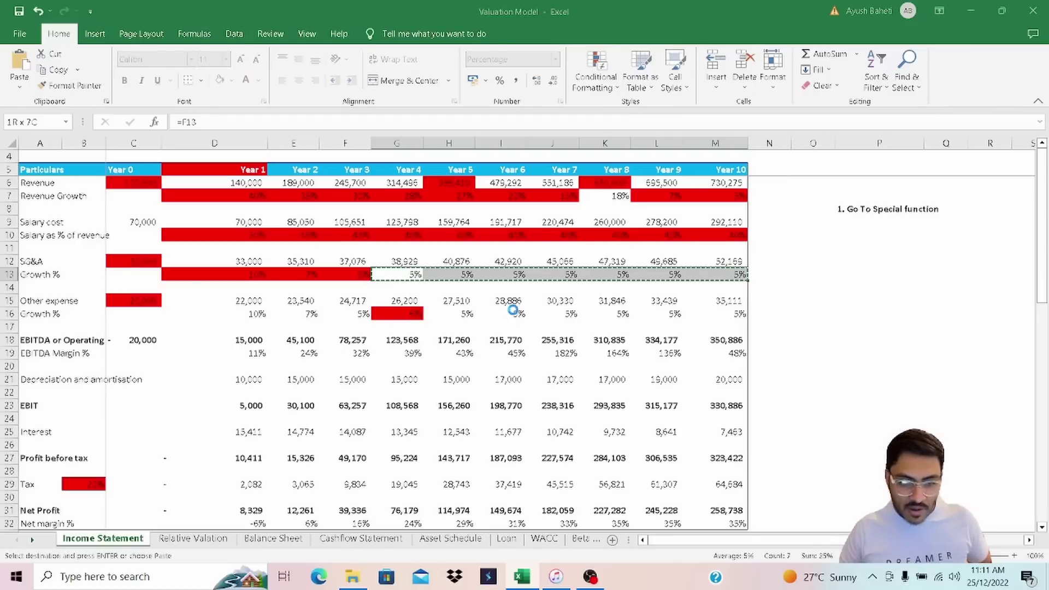
pyautogui.press('Escape')
pyautogui.press('Right')
pyautogui.press('Right')
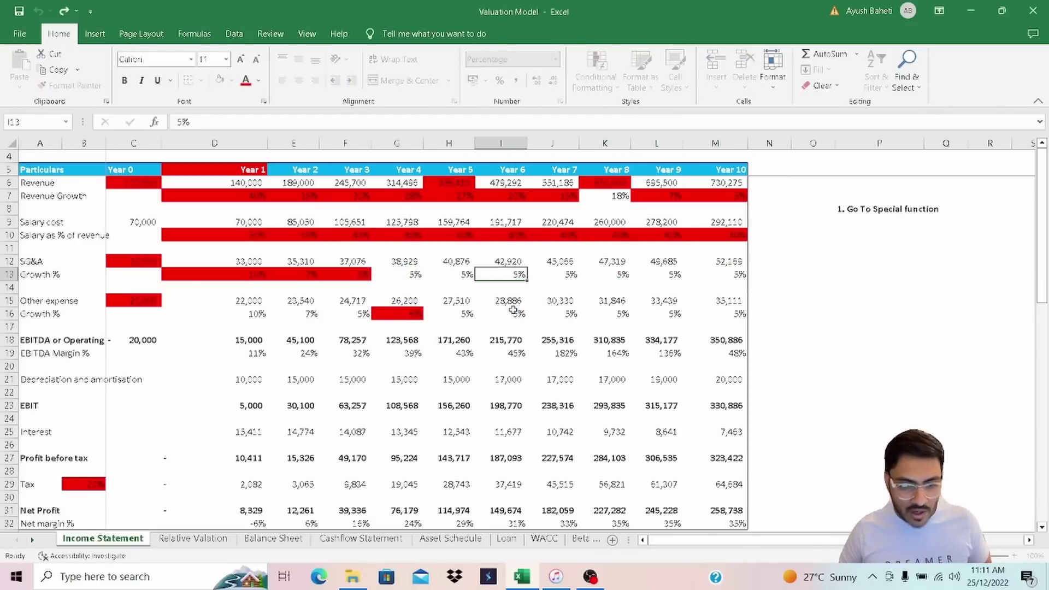
# Inspect the Other expense Growth % formulas and their references from Year 1 to Year 3
pyautogui.press('Left')
pyautogui.press('Left')
pyautogui.press('Left')
pyautogui.press('Down')
pyautogui.press('Down')
pyautogui.press('Down')
pyautogui.press('Left')
pyautogui.press('Left')
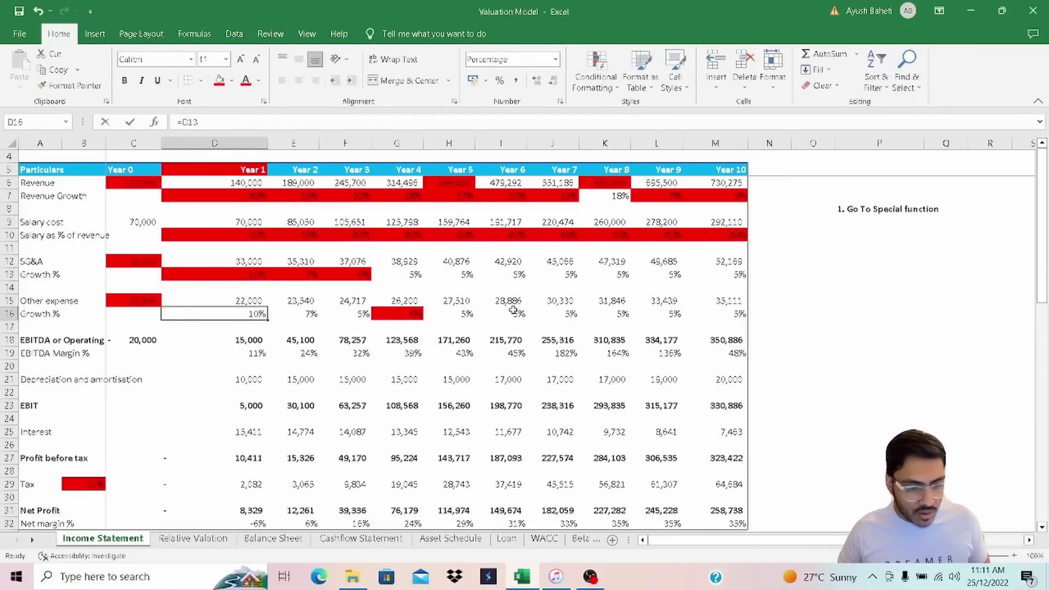
pyautogui.press('F2')
pyautogui.press('Escape')
pyautogui.press('Right')
pyautogui.press('F2')
pyautogui.press('Tab')
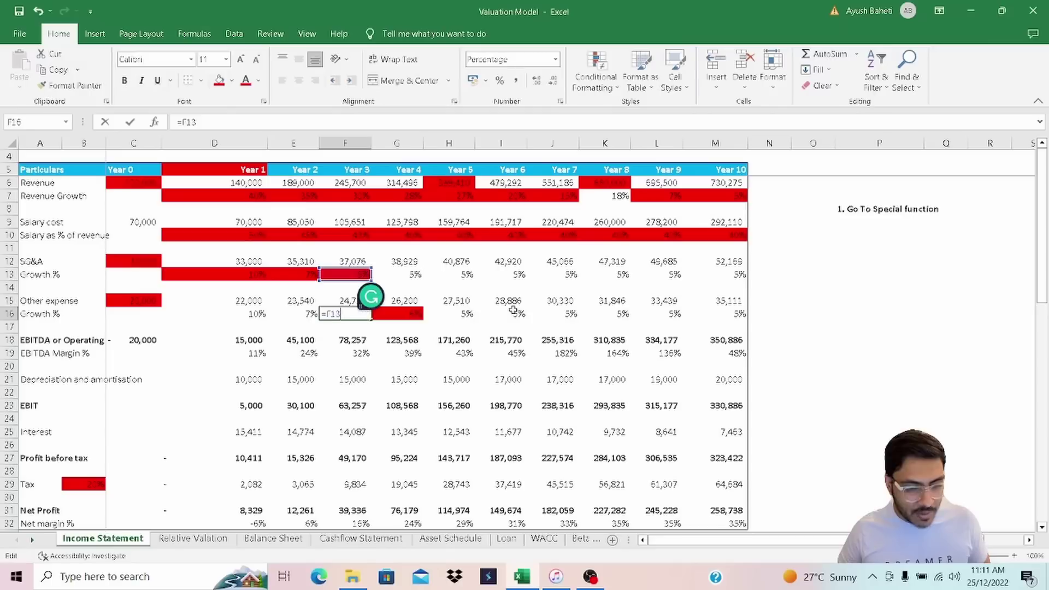
pyautogui.press('F2')
pyautogui.press('Escape')
pyautogui.press('F2')
pyautogui.press('Escape')
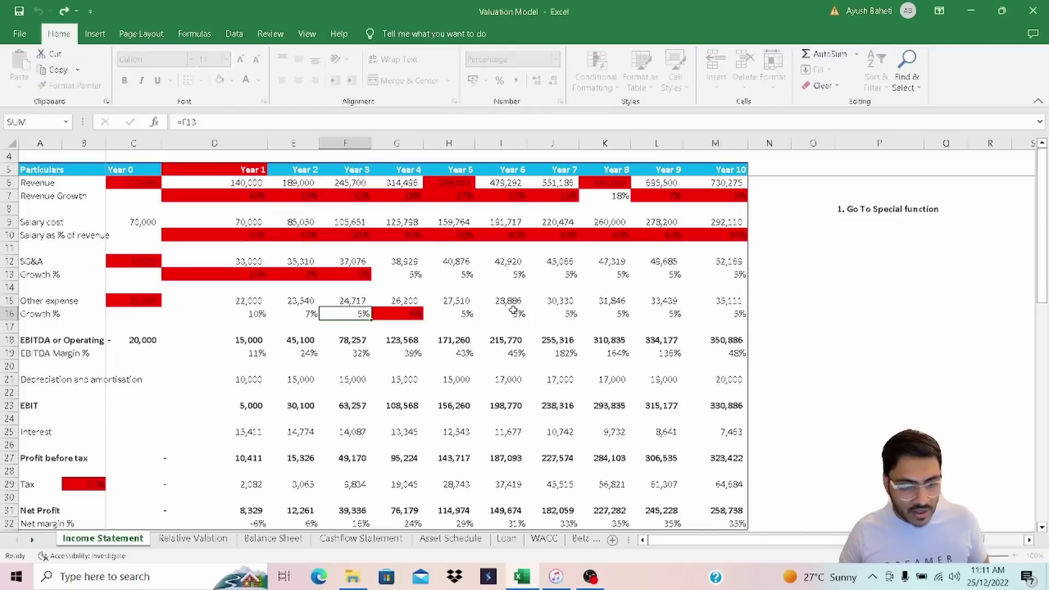
# Compare the contents of the Other expense Growth % cells in Year 1, the red Year 4 cell and Year 5
pyautogui.press('Left')
pyautogui.press('Left')
pyautogui.press('F2')
pyautogui.press('Escape')
pyautogui.press('Right')
pyautogui.press('Right')
pyautogui.press('Right')
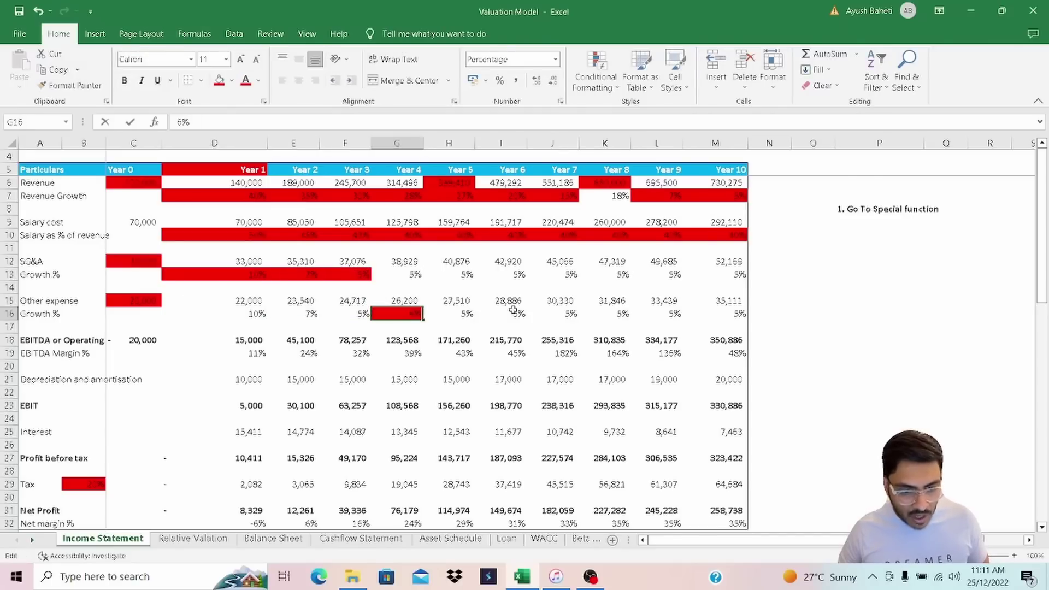
pyautogui.press('F2')
pyautogui.press('Escape')
pyautogui.press('Right')
pyautogui.press('F2')
pyautogui.hotkey('shift', 'Tab')
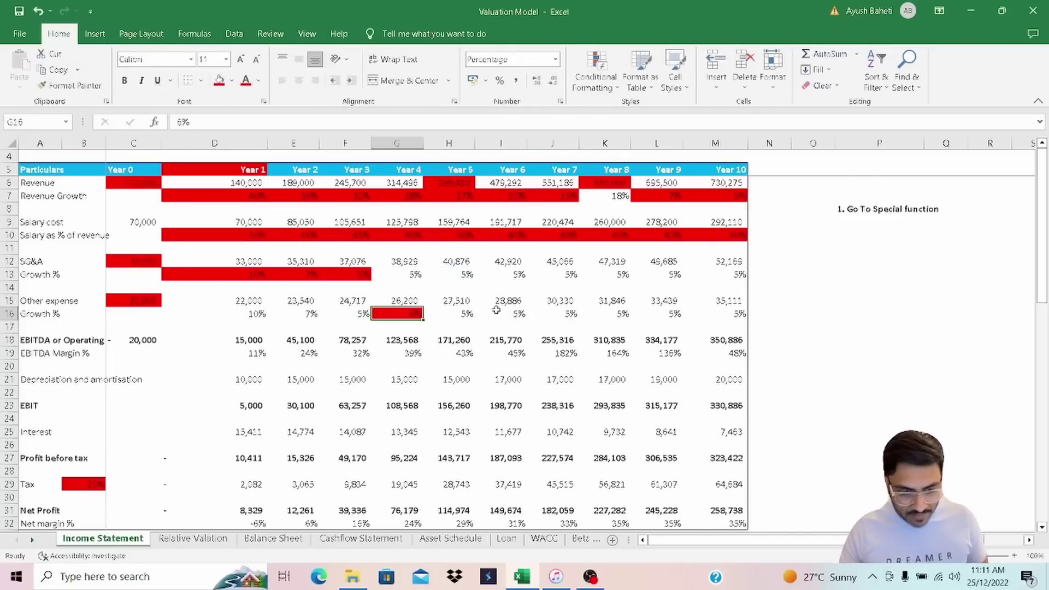
pyautogui.press('Right')
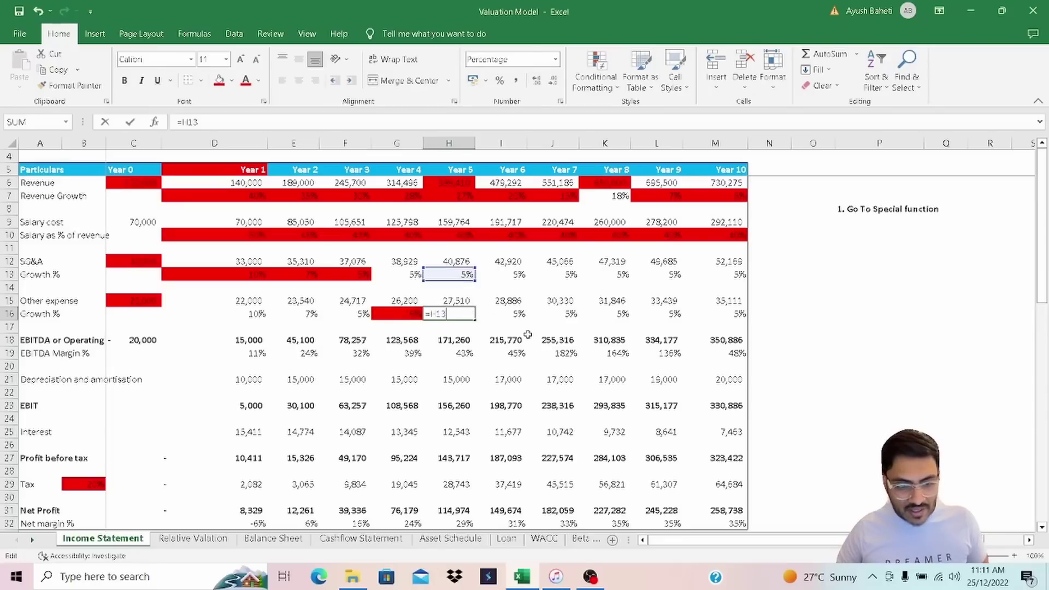
# Inspect the Other expense Growth % formulas from Year 6 to Year 10 and review the rest of the statement
pyautogui.press('Right')
pyautogui.press('F2')
pyautogui.press('Escape')
pyautogui.press('Right')
pyautogui.press('Right')
pyautogui.press('Right')
pyautogui.press('Right')
pyautogui.press('F2')
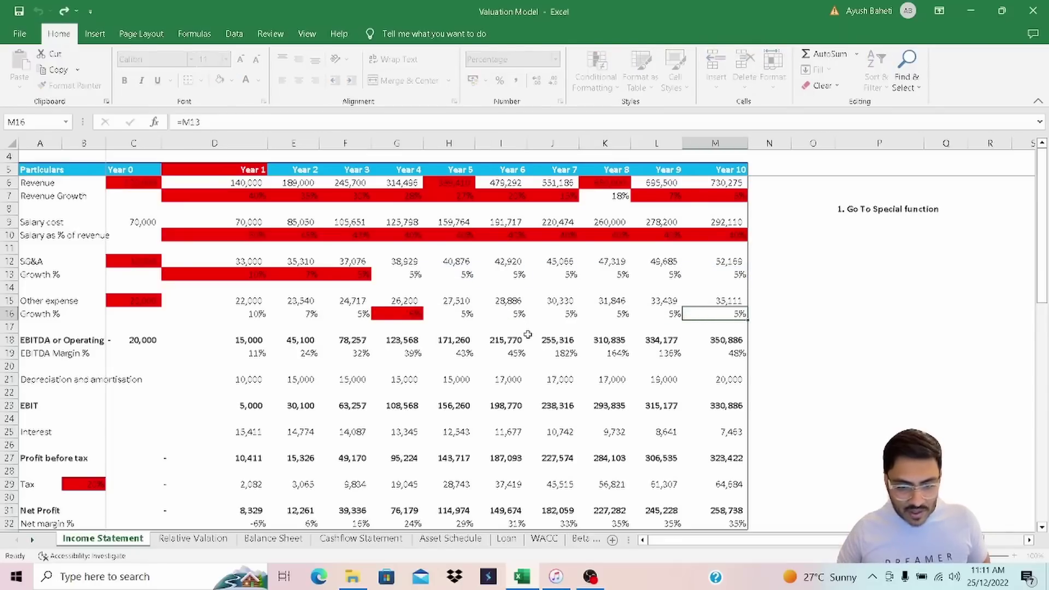
pyautogui.press('Escape')
pyautogui.press('Left')
pyautogui.press('Left')
pyautogui.press('Left')
pyautogui.press('Left')
pyautogui.press('Left')
pyautogui.scroll(-1, 528, 334)
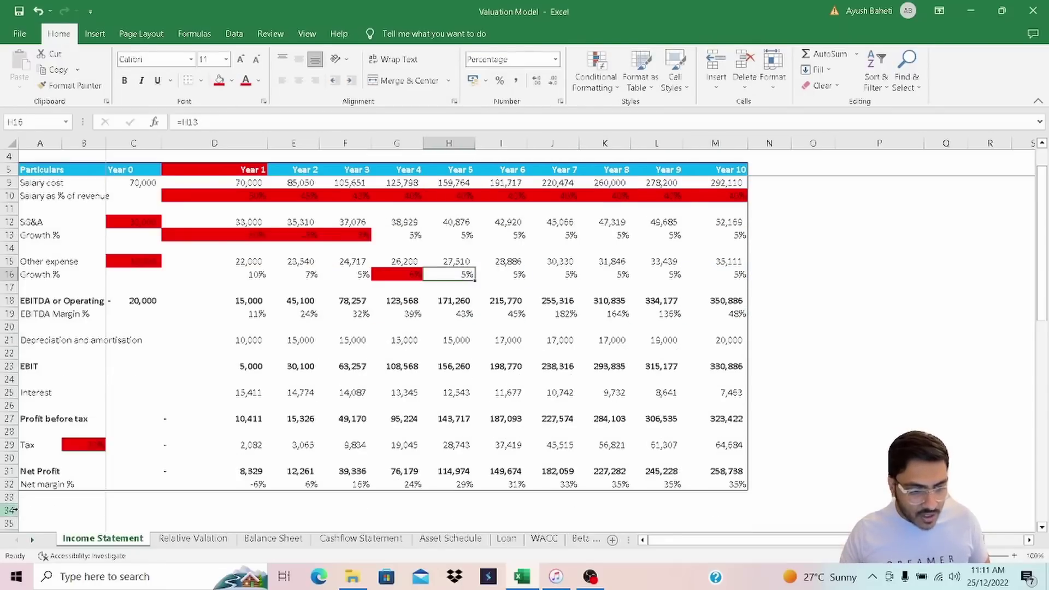
# Inspect the highlighted Tax rate cell, the Go To Special note and the Year 5 Revenue cell
pyautogui.click(103, 447)
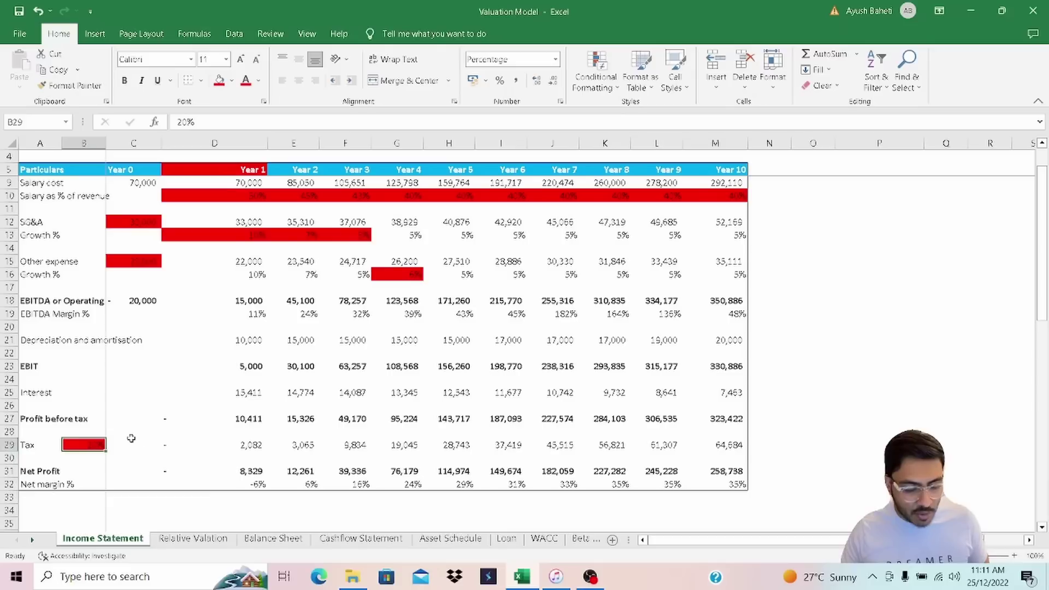
pyautogui.scroll(1, 492, 367)
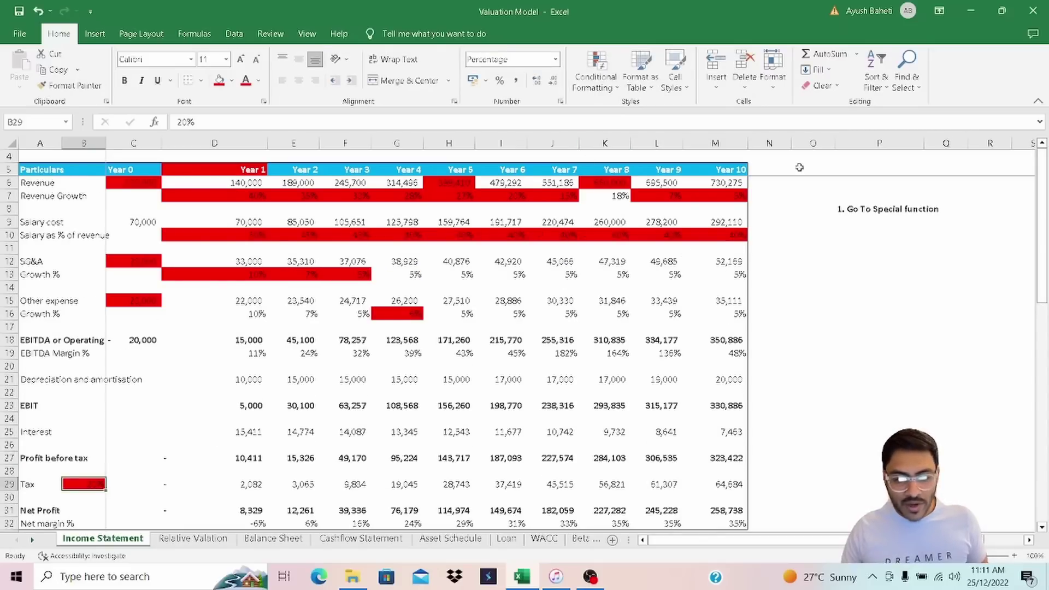
pyautogui.click(853, 209)
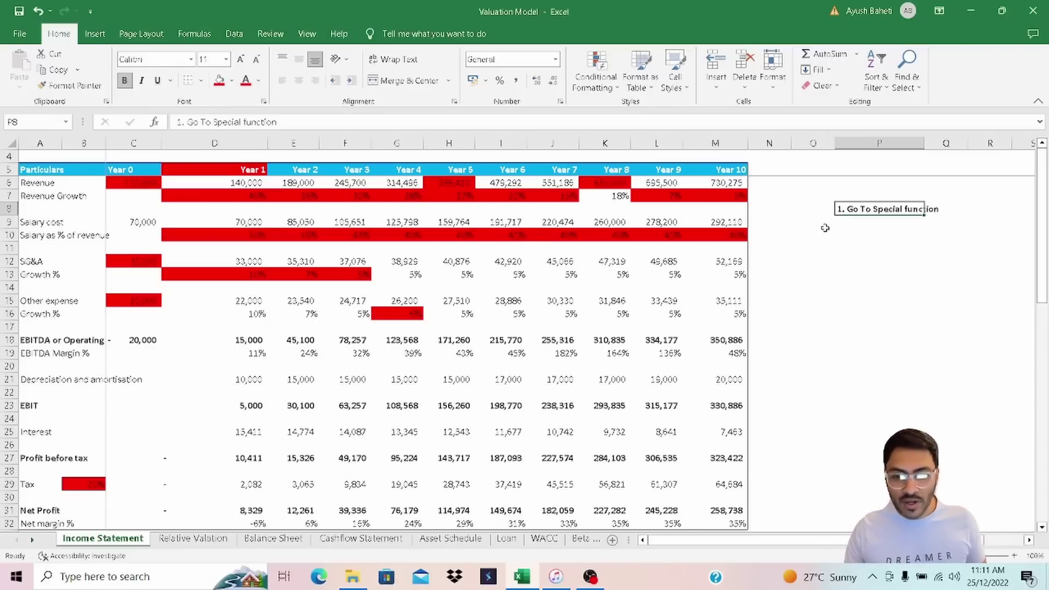
pyautogui.click(456, 188)
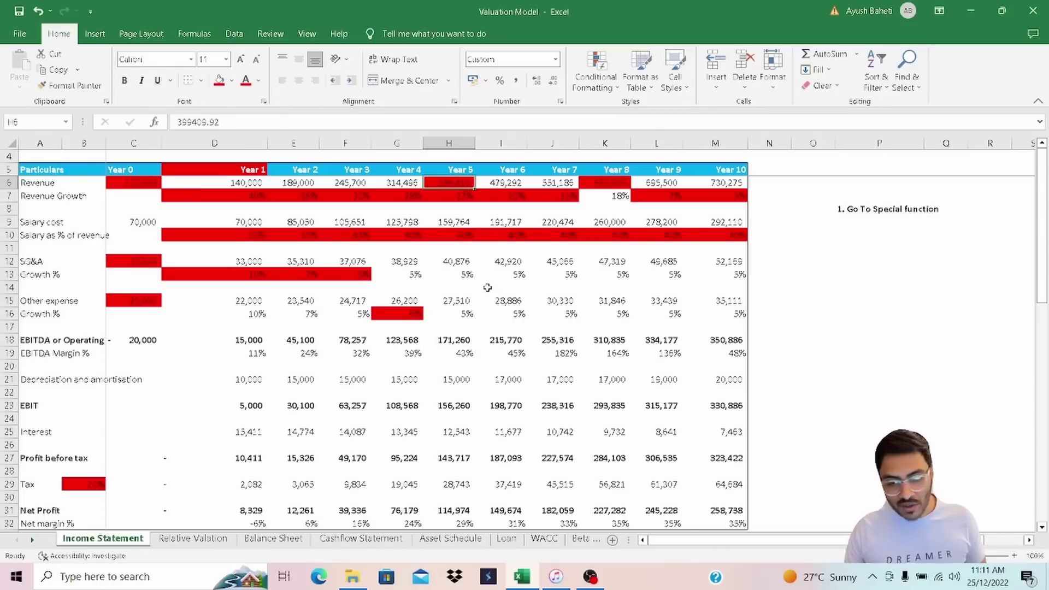
# Undo the red highlighting of the constants on the income statement and cancel the pending copy
pyautogui.hotkey('ctrl', 'z')
pyautogui.hotkey('ctrl', 'z')
pyautogui.hotkey('ctrl', 'z')
pyautogui.hotkey('ctrl', 'z')
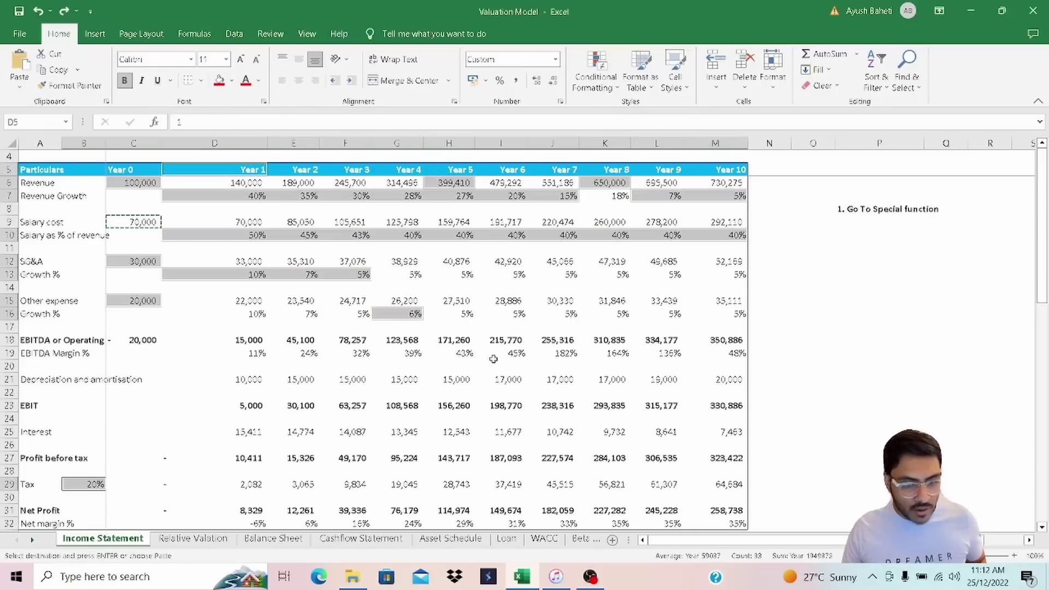
pyautogui.press('Escape')
pyautogui.click(813, 261)
# Duplicate the Go To Special note one row below so the notes read "1. Go To Special function - Row differences" and "2. Go To Special function - Constant"
pyautogui.click(848, 210)
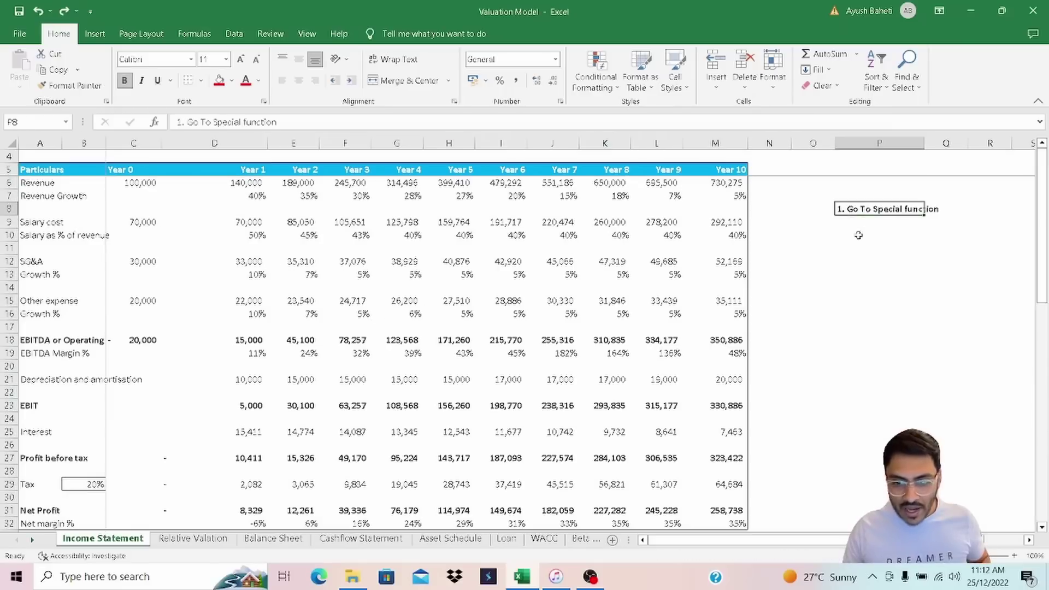
pyautogui.hotkey('ctrl', 'c')
pyautogui.click(842, 224)
pyautogui.hotkey('ctrl', 'v')
pyautogui.press('F2')
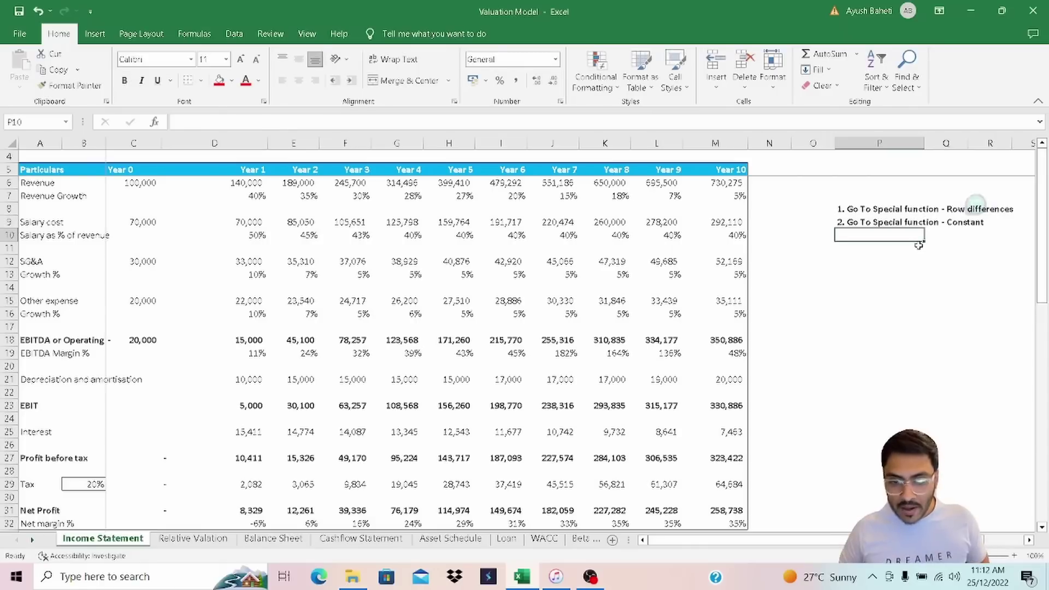
pyautogui.press('Up')
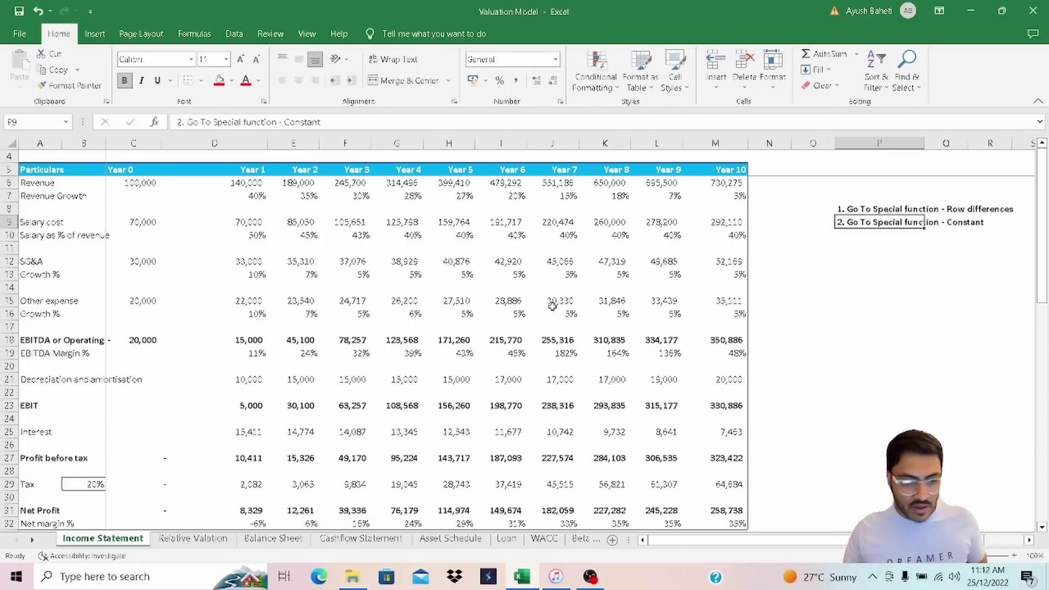
pyautogui.scroll(-1, 552, 306)
pyautogui.scroll(1, 555, 300)
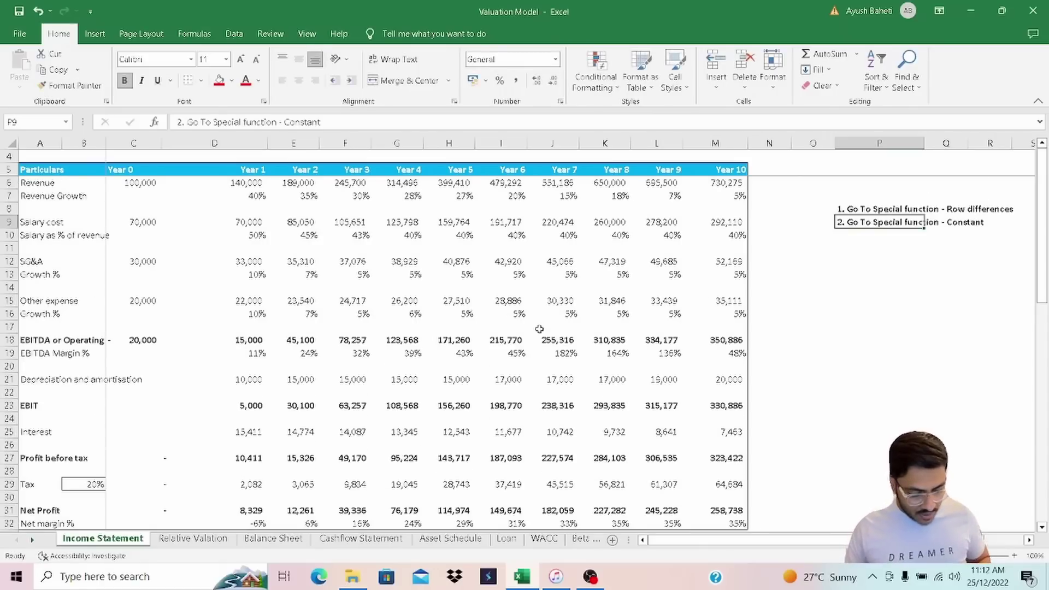
pyautogui.hotkey('ctrl', 'g')
pyautogui.click(816, 445)
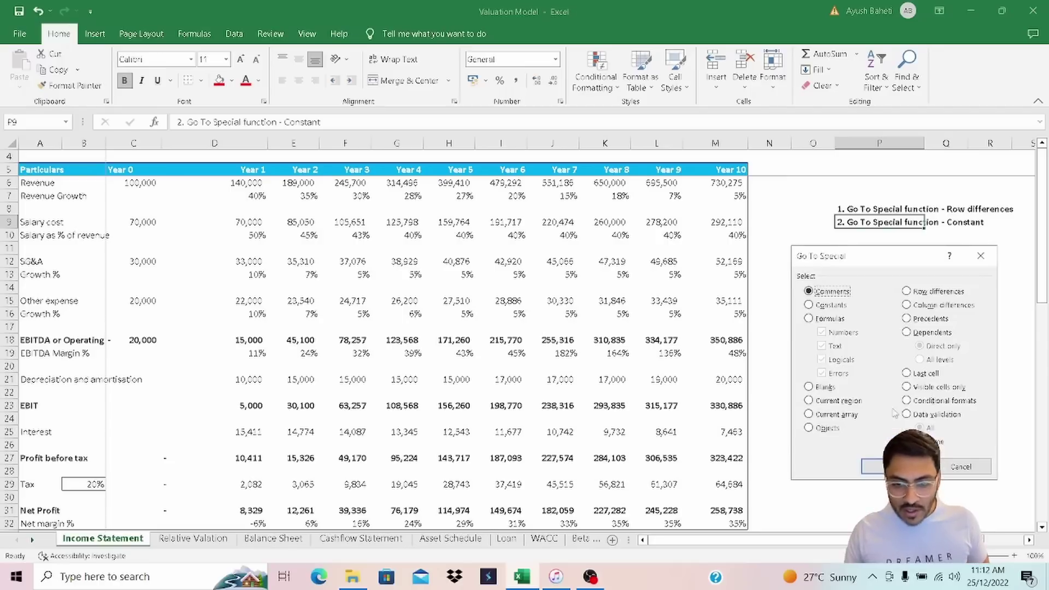
pyautogui.click(809, 305)
pyautogui.click(821, 333)
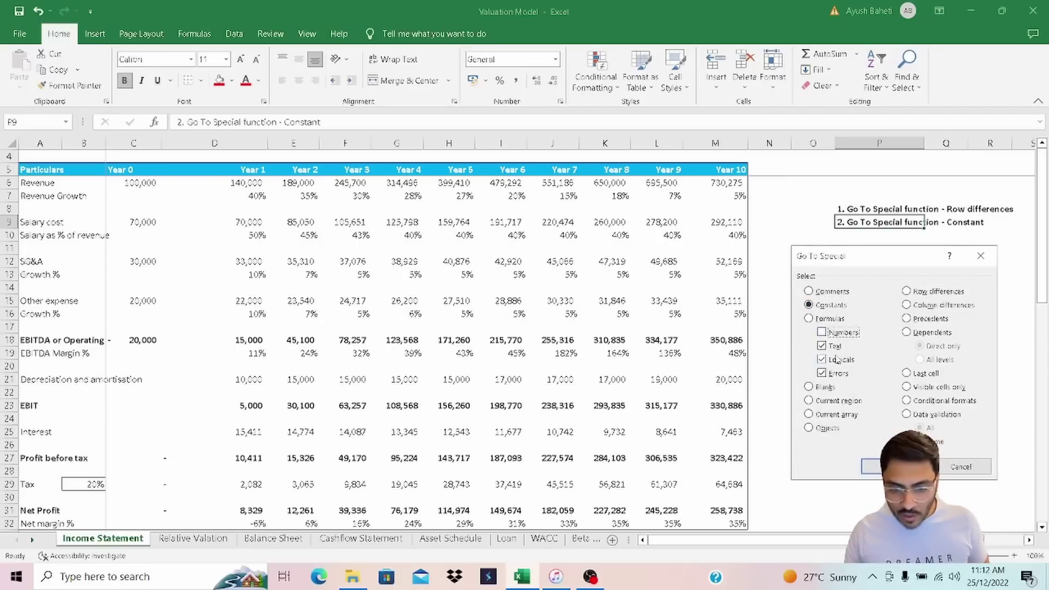
pyautogui.click(837, 346)
pyautogui.click(836, 359)
pyautogui.click(836, 373)
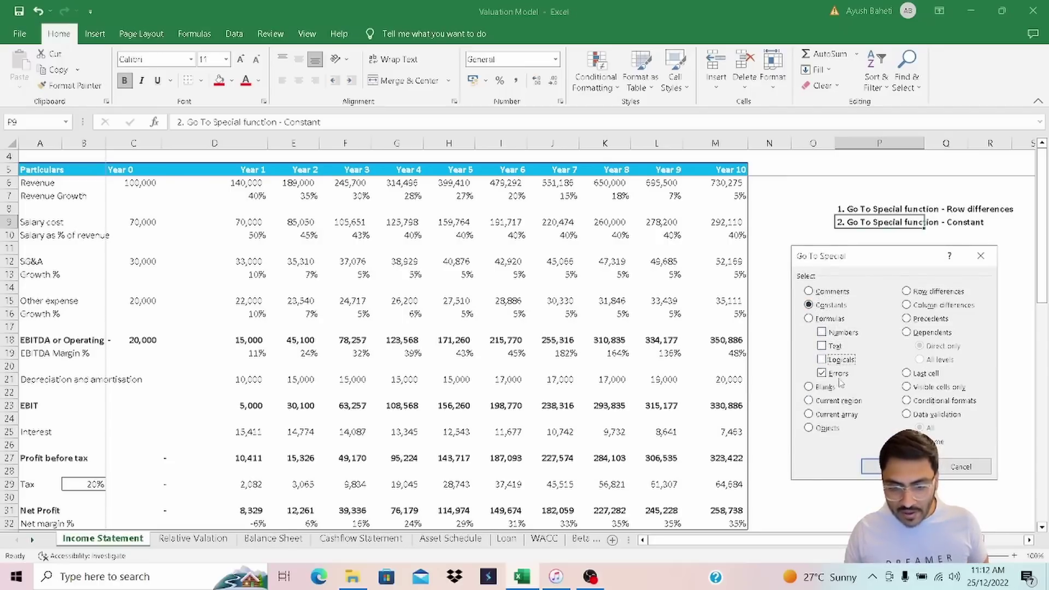
pyautogui.click(978, 466)
# Trace the income statement's Year 9 Working capital value to the Balance Sheet and inspect the source formulas there
pyautogui.scroll(-11, 650, 312)
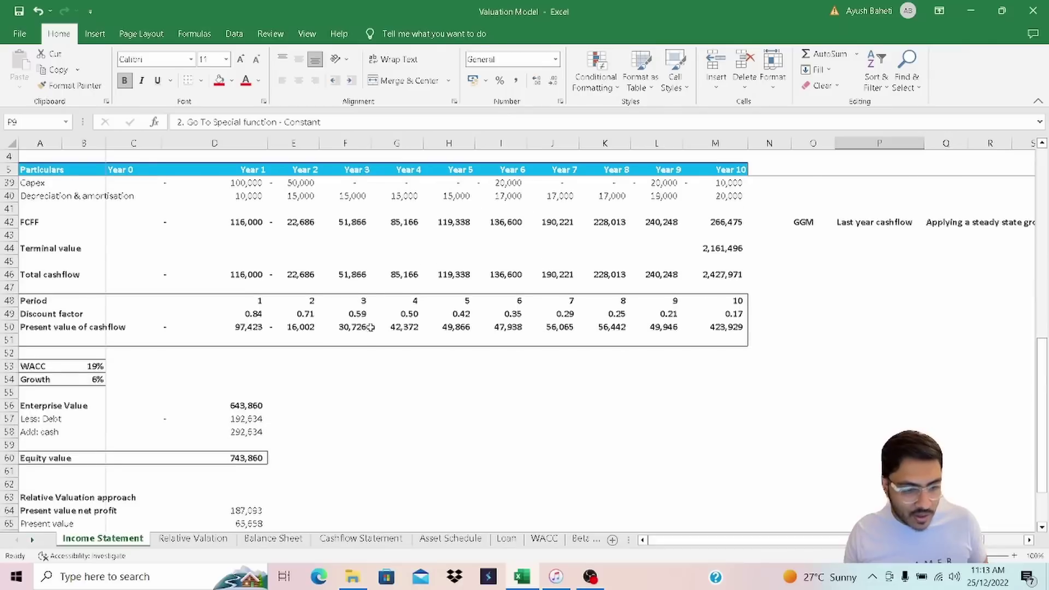
pyautogui.scroll(-4, 377, 328)
pyautogui.scroll(10, 628, 328)
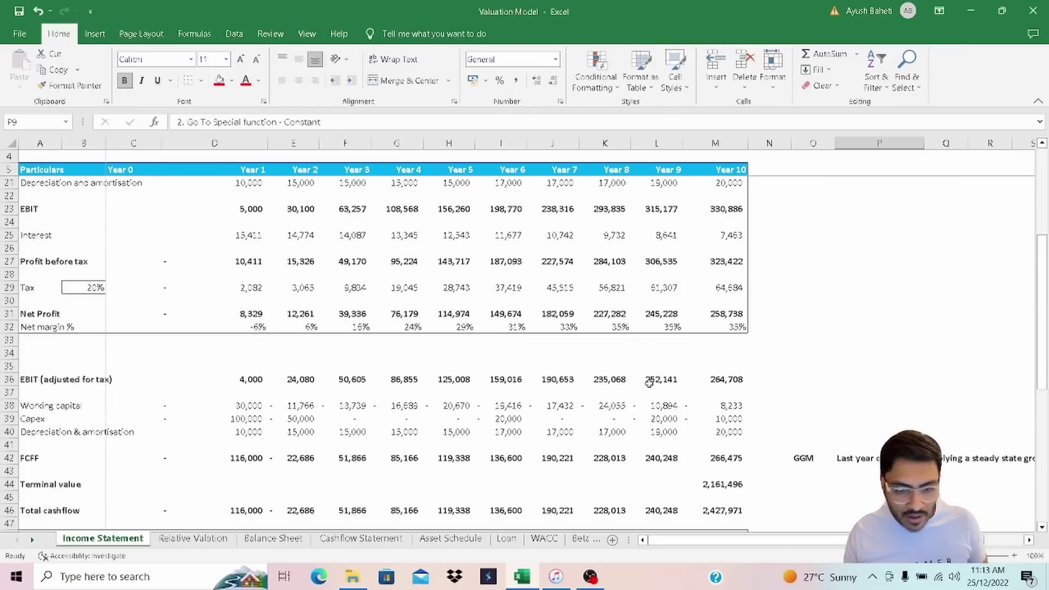
pyautogui.click(650, 406)
pyautogui.hotkey('ctrl', '[')
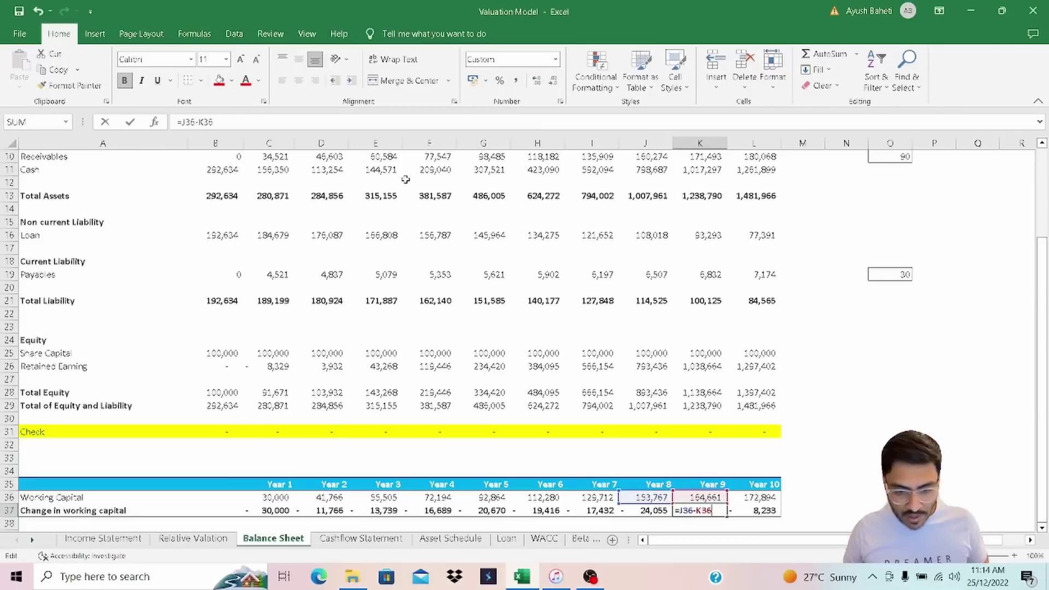
pyautogui.press('Up')
pyautogui.press('F2')
pyautogui.press('Escape')
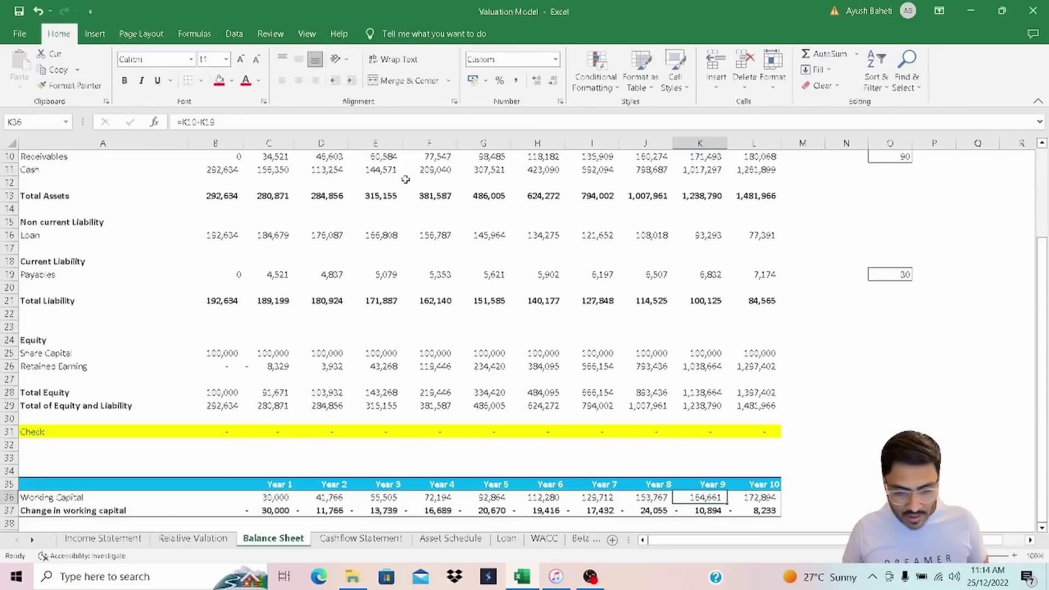
# Break the Year 9 Working Capital formula on the Balance Sheet by changing it to =K10-K19*d
pyautogui.press('Down')
pyautogui.press('Down')
pyautogui.press('Up')
pyautogui.press('Up')
pyautogui.press('F2')
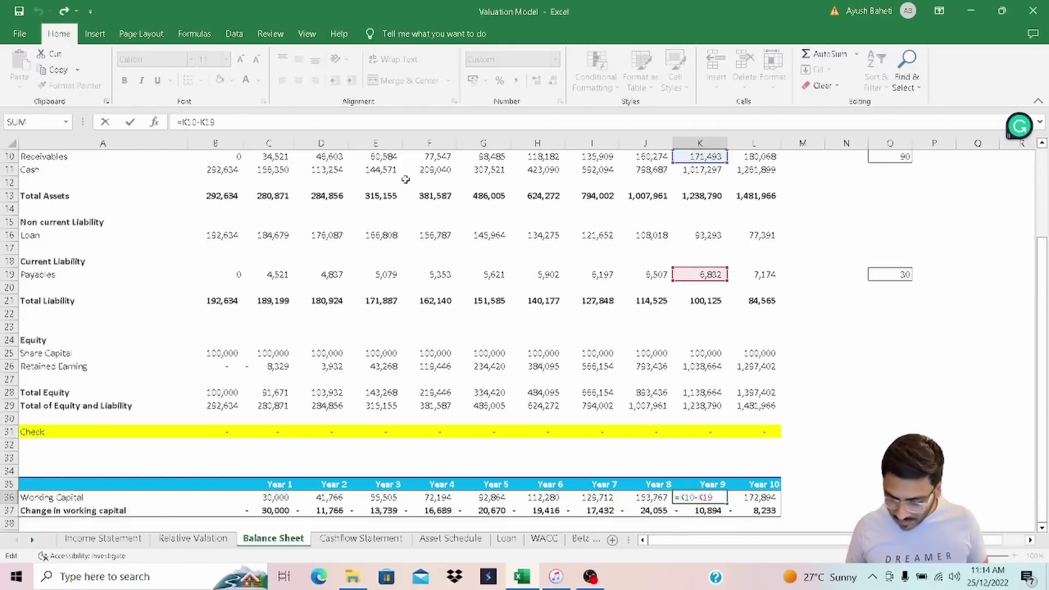
pyautogui.write('*d')
pyautogui.hotkey('ctrl', 'Return')
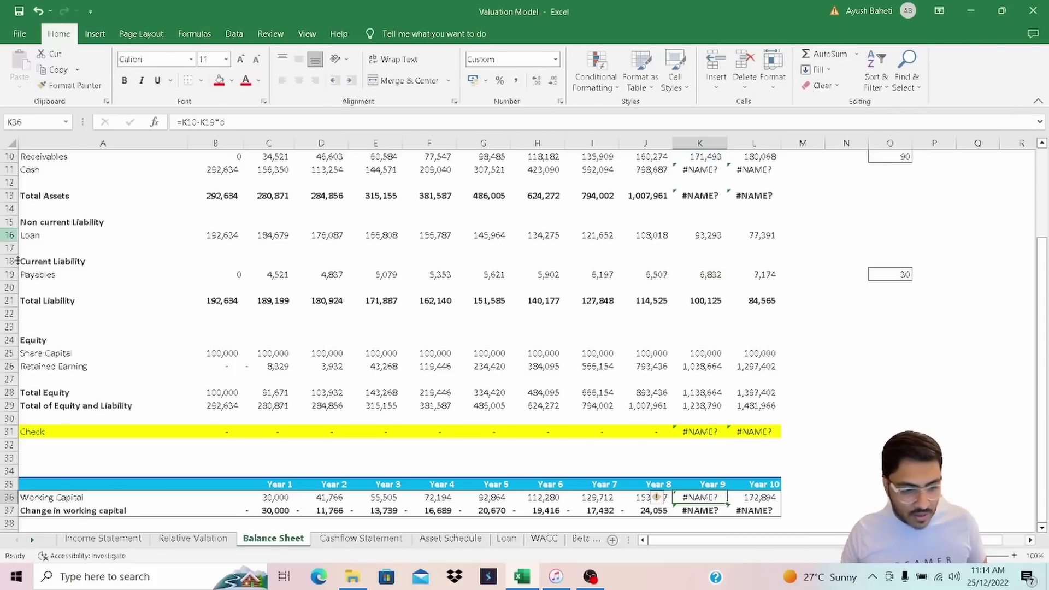
# Return to the Income Statement sheet and check the Year 10 Working capital reference
pyautogui.click(100, 539)
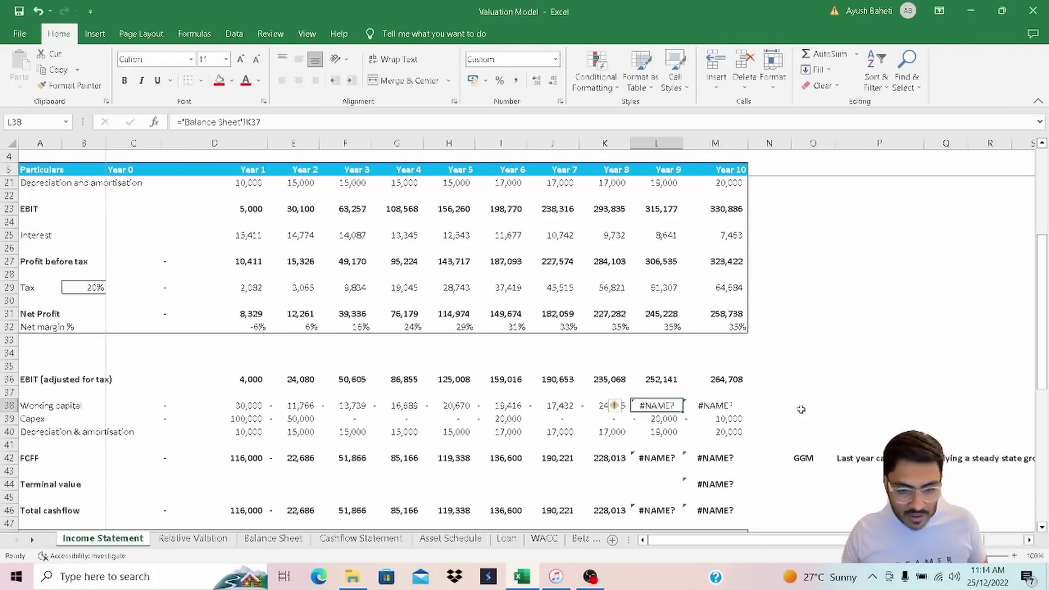
pyautogui.doubleClick(715, 407)
pyautogui.hotkey('ctrl', 'Return')
pyautogui.scroll(5, 788, 369)
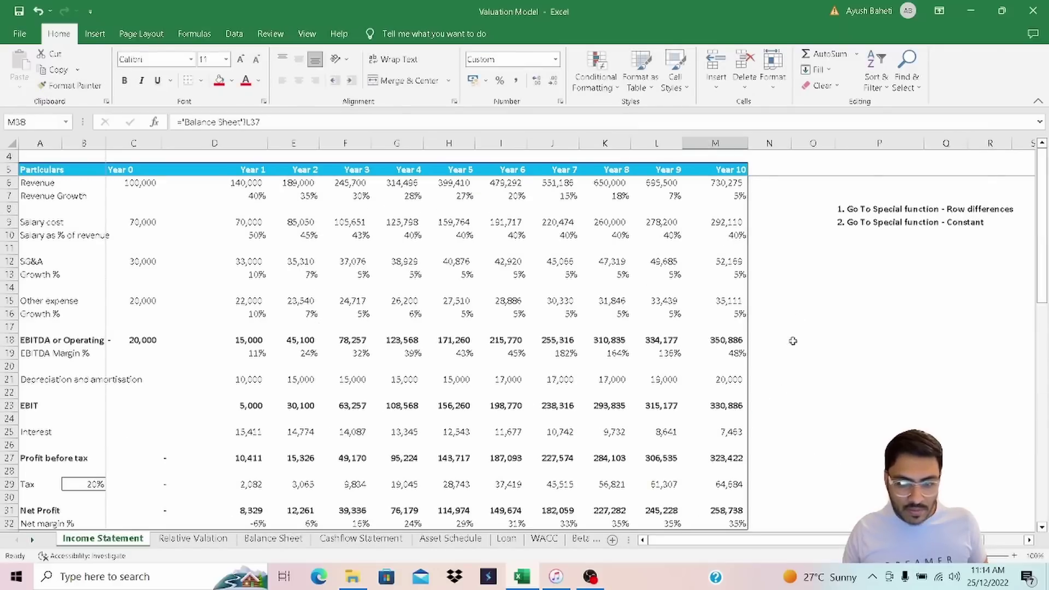
# Use Go To Special to select only the formulas returning errors on the income statement and fill those cells red
pyautogui.click(835, 260)
pyautogui.click(850, 222)
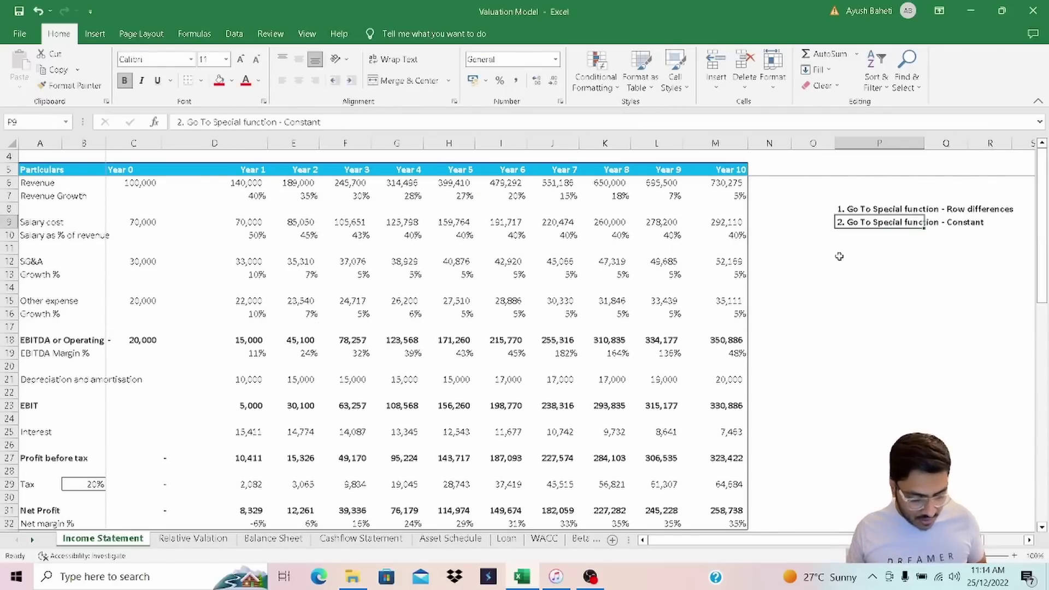
pyautogui.hotkey('ctrl', 'g')
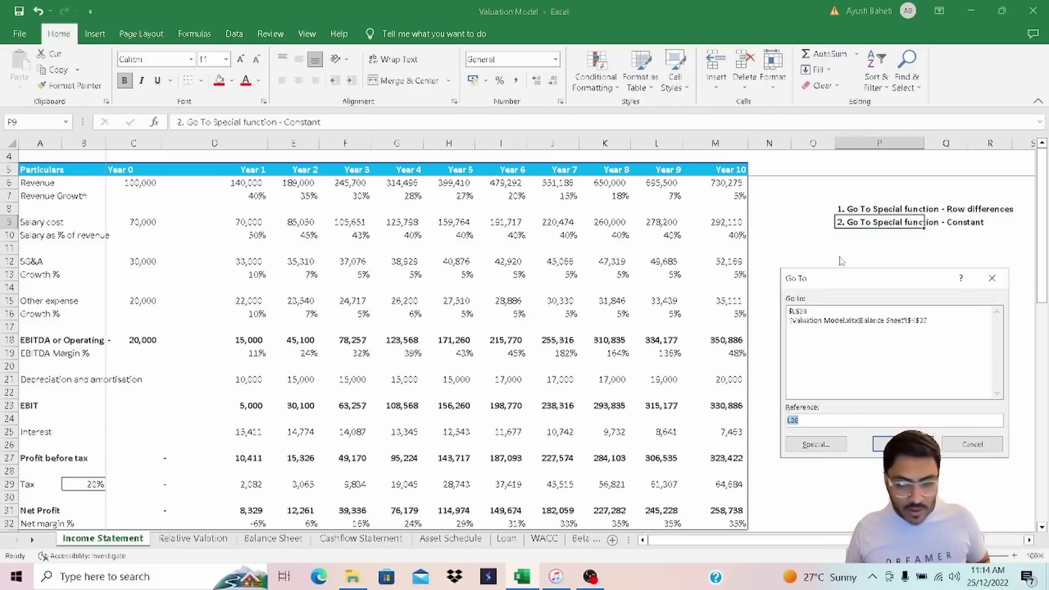
pyautogui.click(816, 443)
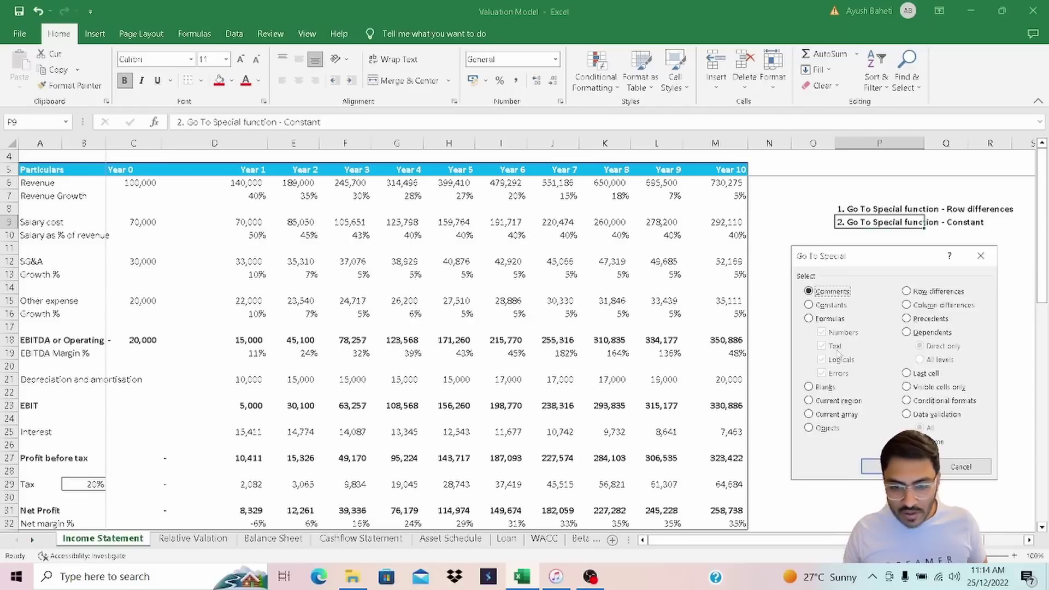
pyautogui.click(820, 322)
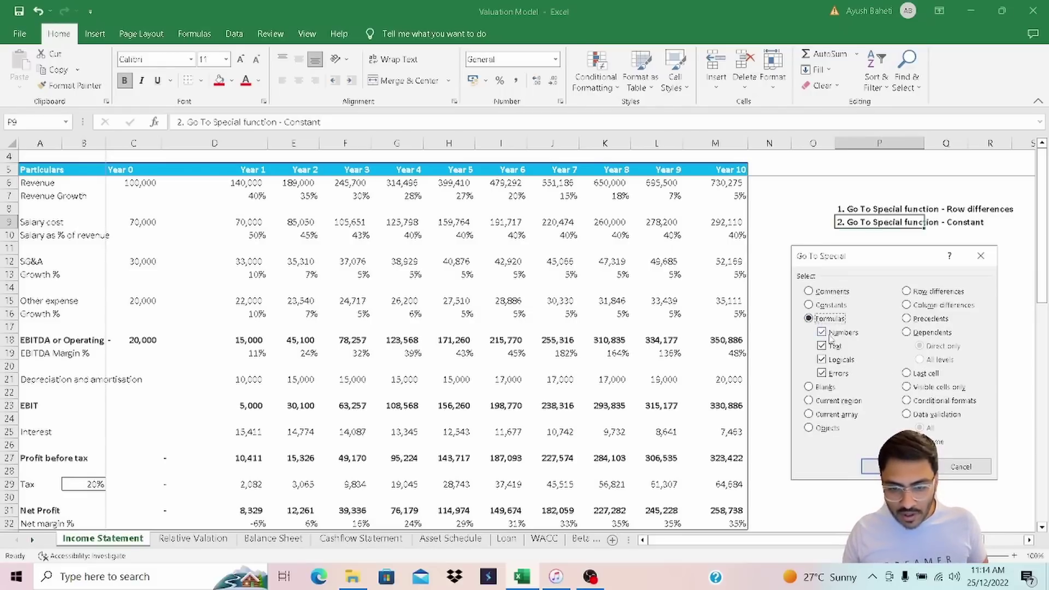
pyautogui.click(830, 334)
pyautogui.click(834, 346)
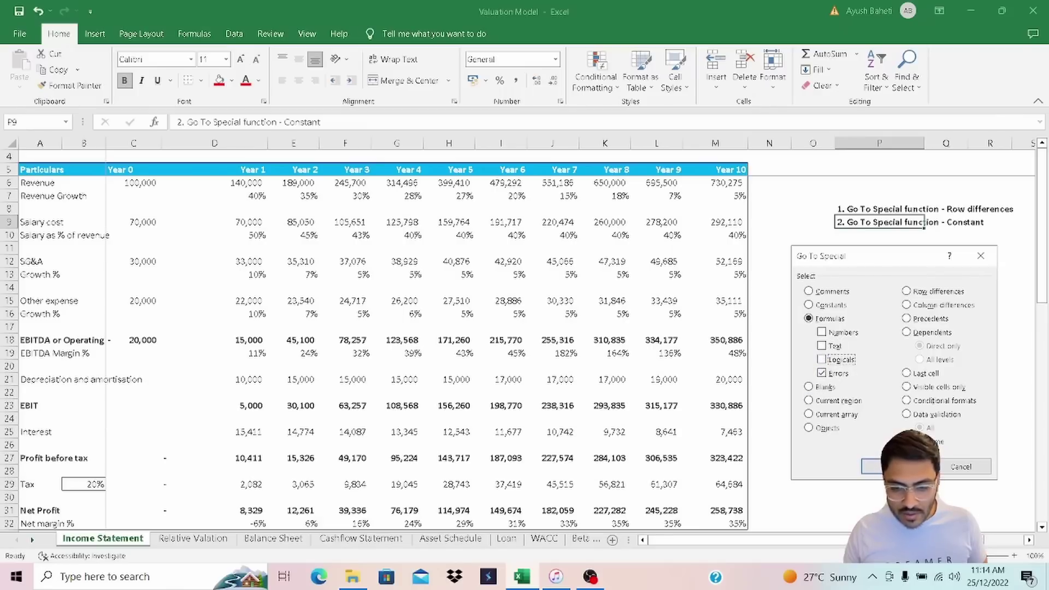
pyautogui.press('Return')
pyautogui.scroll(-4, 275, 220)
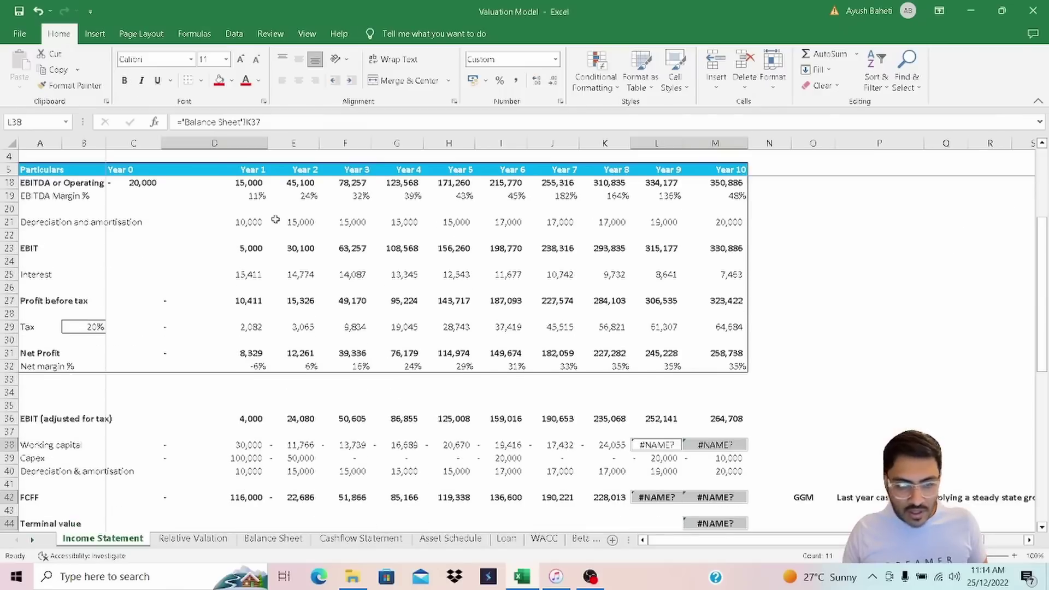
pyautogui.click(219, 81)
pyautogui.scroll(-4, 881, 345)
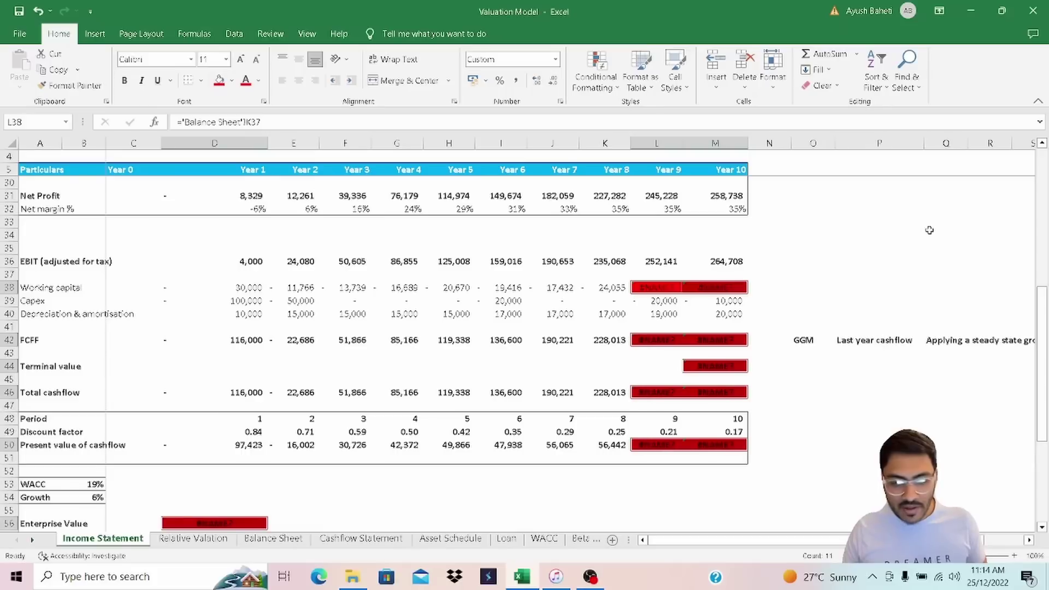
# Review the highlighted error cells from Working capital and FCFF down to Enterprise Value and Equity value
pyautogui.click(930, 231)
pyautogui.scroll(-2, 678, 328)
pyautogui.scroll(4, 673, 389)
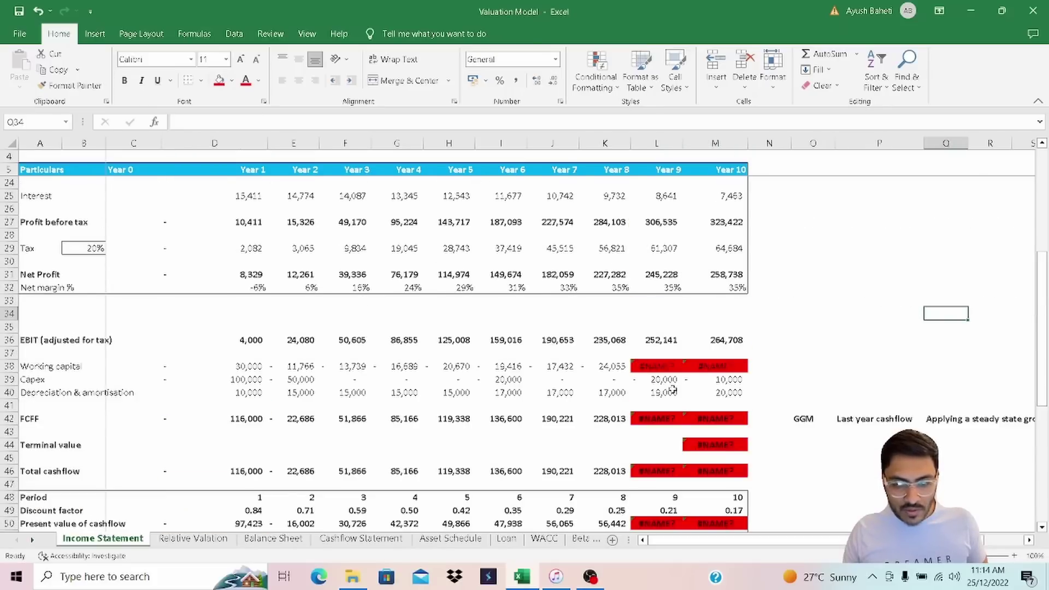
pyautogui.scroll(-2, 673, 389)
pyautogui.click(651, 293)
pyautogui.scroll(-3, 398, 492)
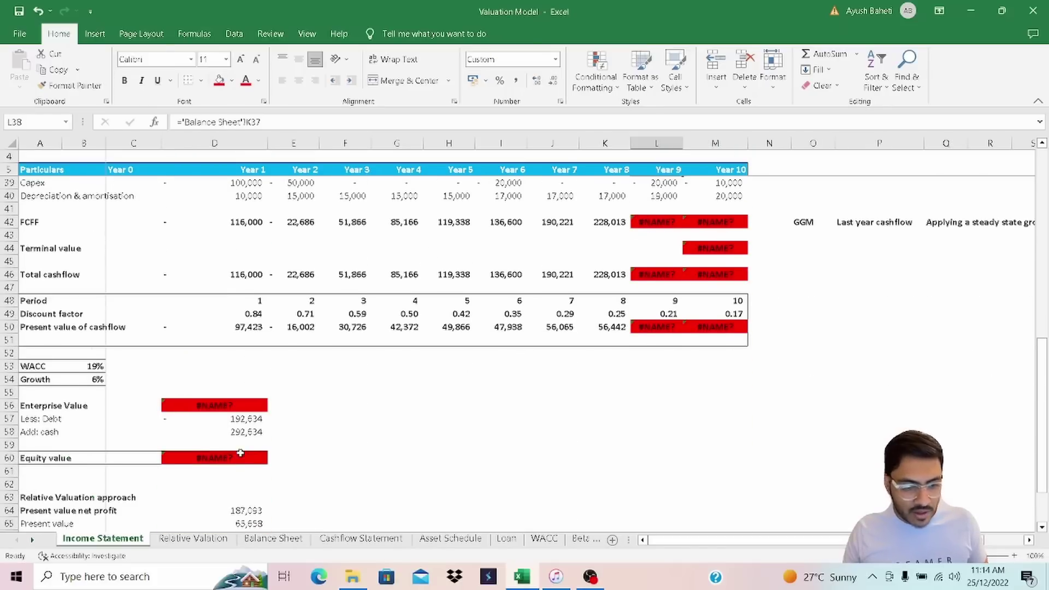
pyautogui.click(214, 406)
pyautogui.click(224, 462)
pyautogui.scroll(11, 802, 344)
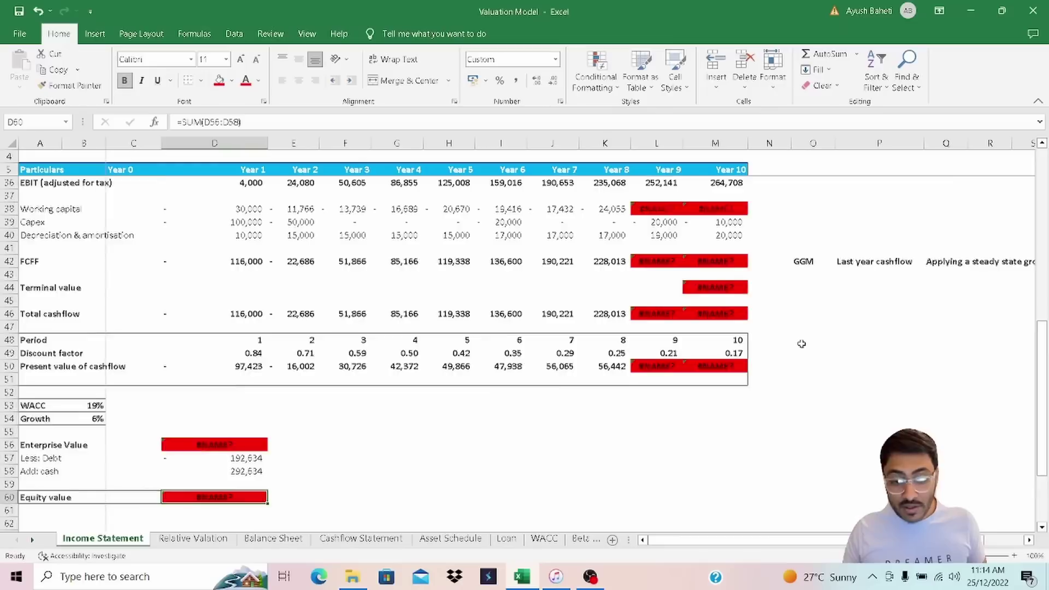
# Undo the red fill and the Year 9 Working Capital formula change, and review the Balance Sheet
pyautogui.hotkey('ctrl', 'z')
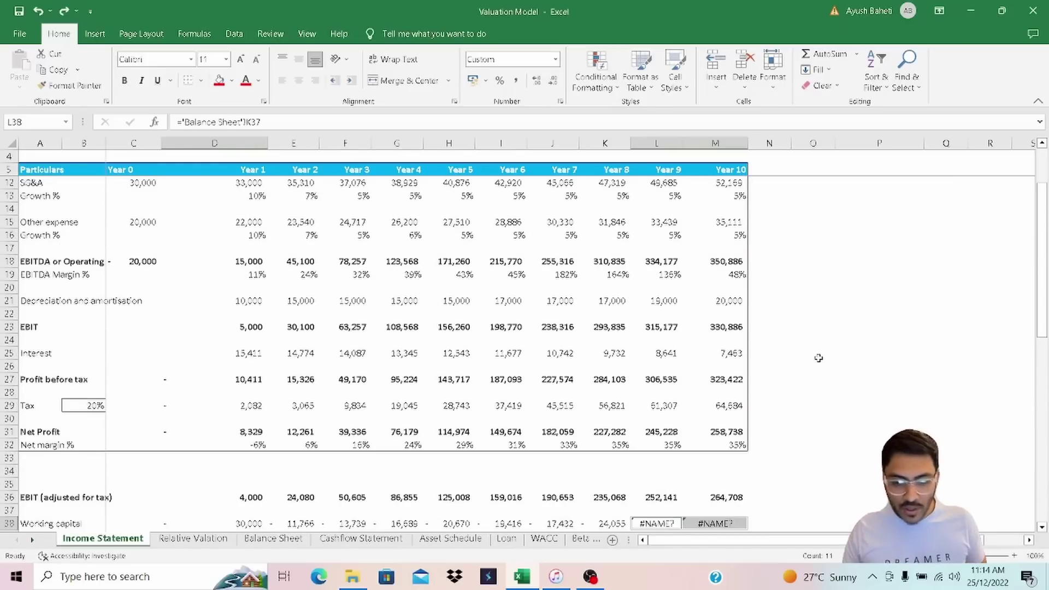
pyautogui.hotkey('ctrl', '[')
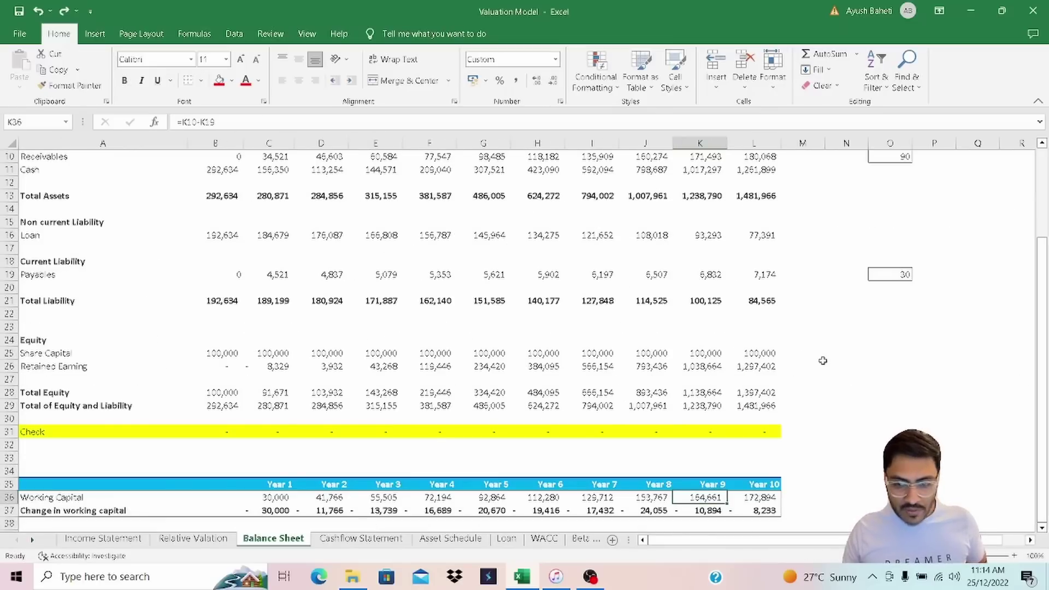
pyautogui.scroll(-4, 820, 359)
pyautogui.scroll(7, 869, 361)
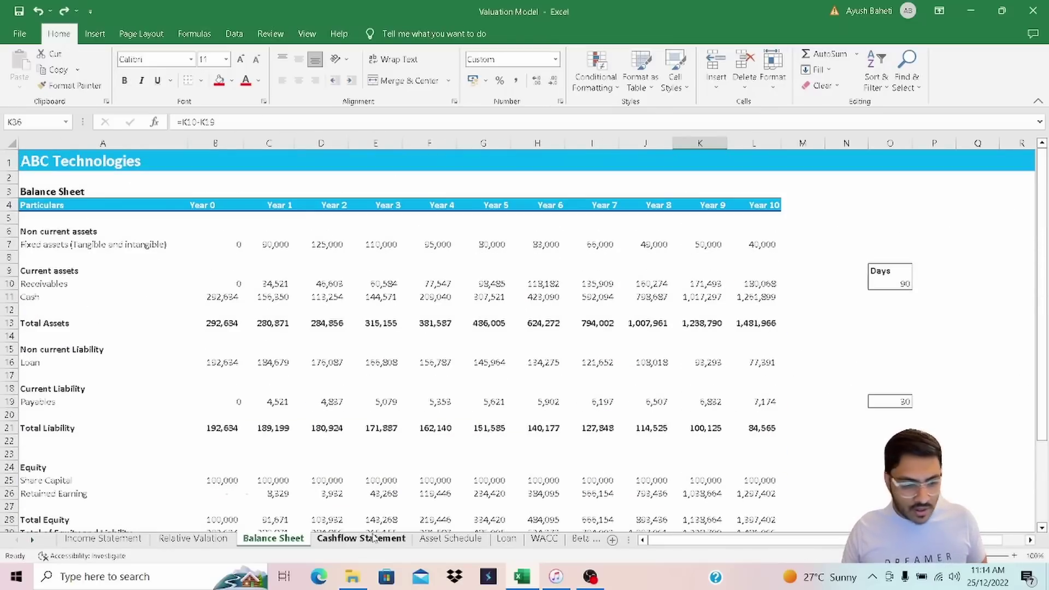
# Go back to the Income Statement sheet and restore the "- Constant" ending of the second Go To Special note
pyautogui.hotkey('ctrl', 'pageup')
pyautogui.hotkey('ctrl', 'pageup')
pyautogui.scroll(1, 744, 387)
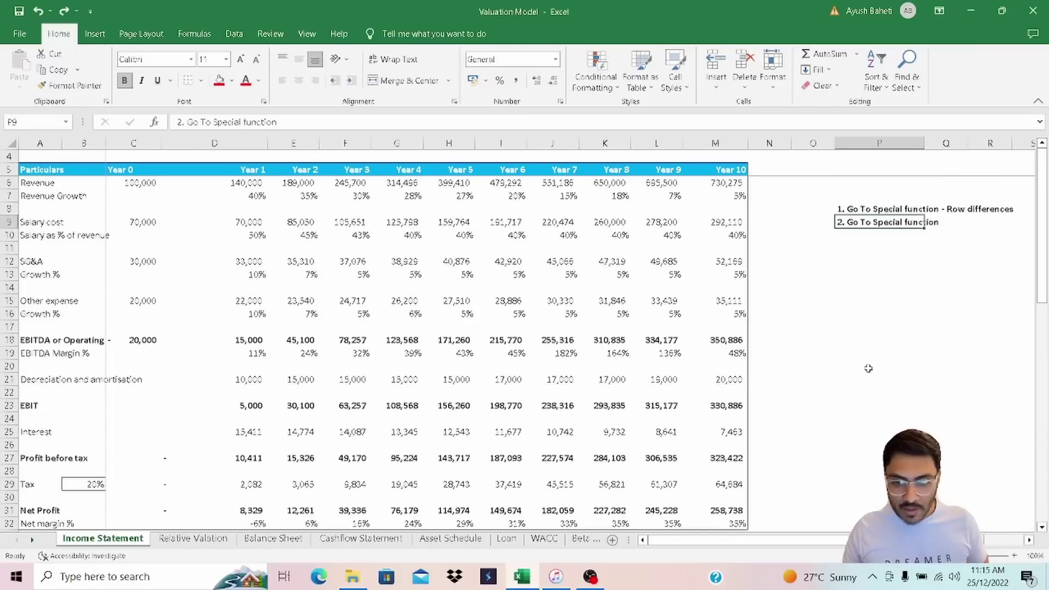
pyautogui.hotkey('ctrl', 'y')
pyautogui.press('Up')
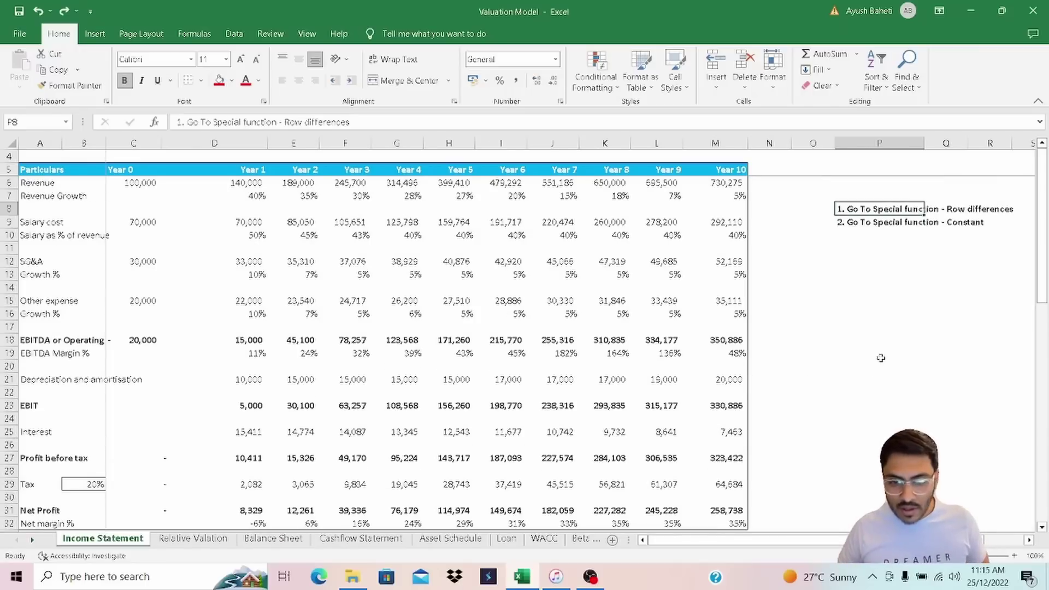
pyautogui.press('Down')
pyautogui.press('Up')
pyautogui.press('Down')
pyautogui.press('Down')
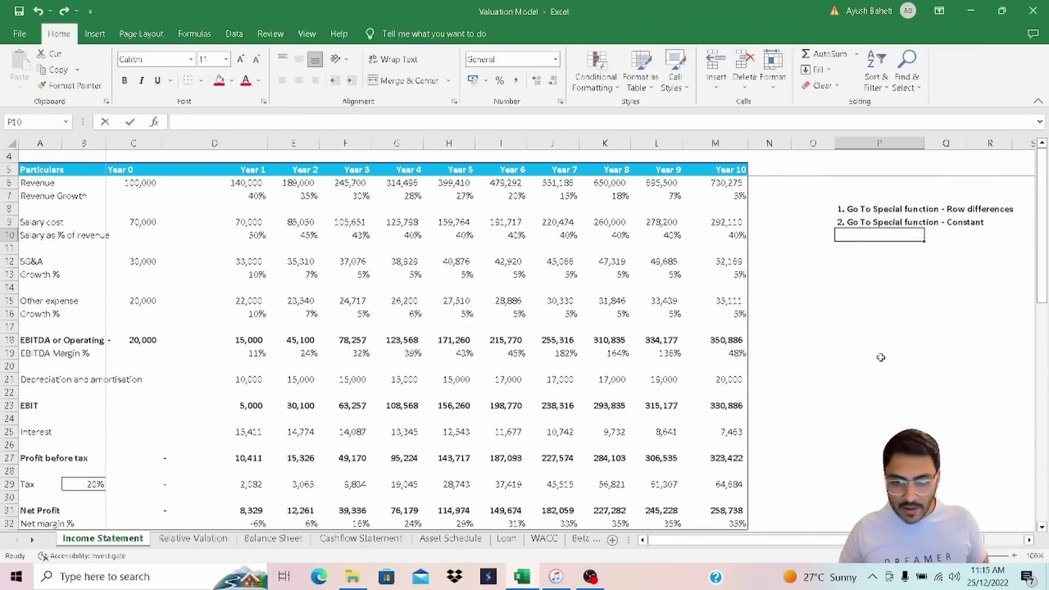
pyautogui.press('F2')
pyautogui.press('Escape')
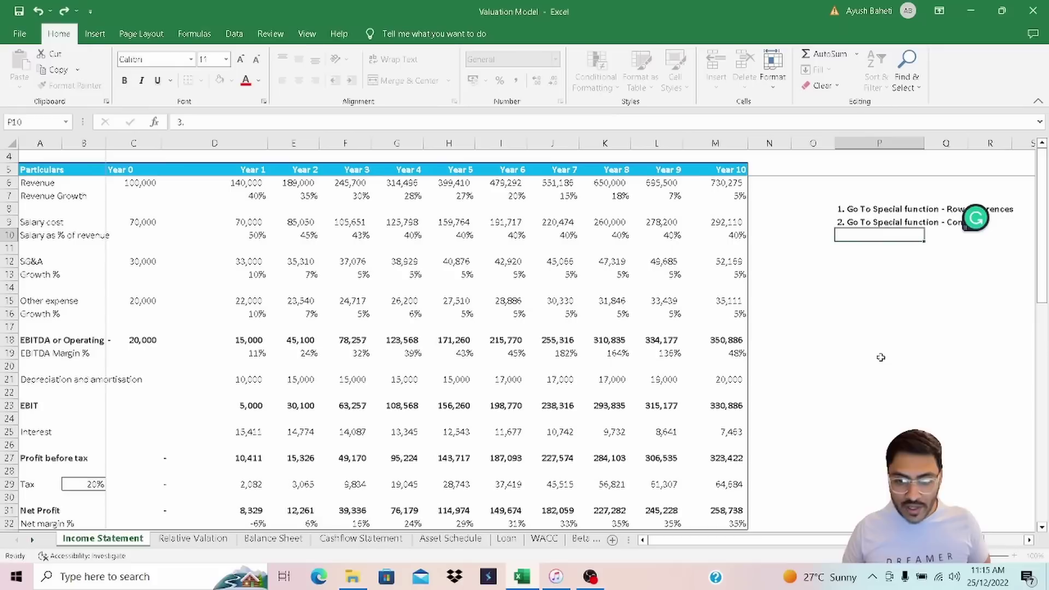
pyautogui.press('F2')
pyautogui.write('.')
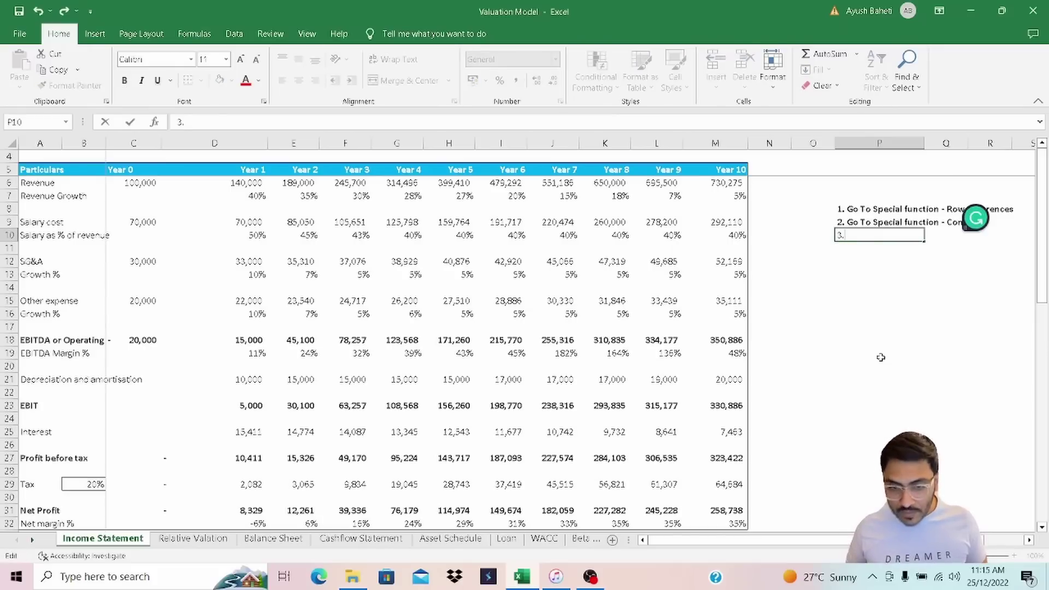
pyautogui.press('Return')
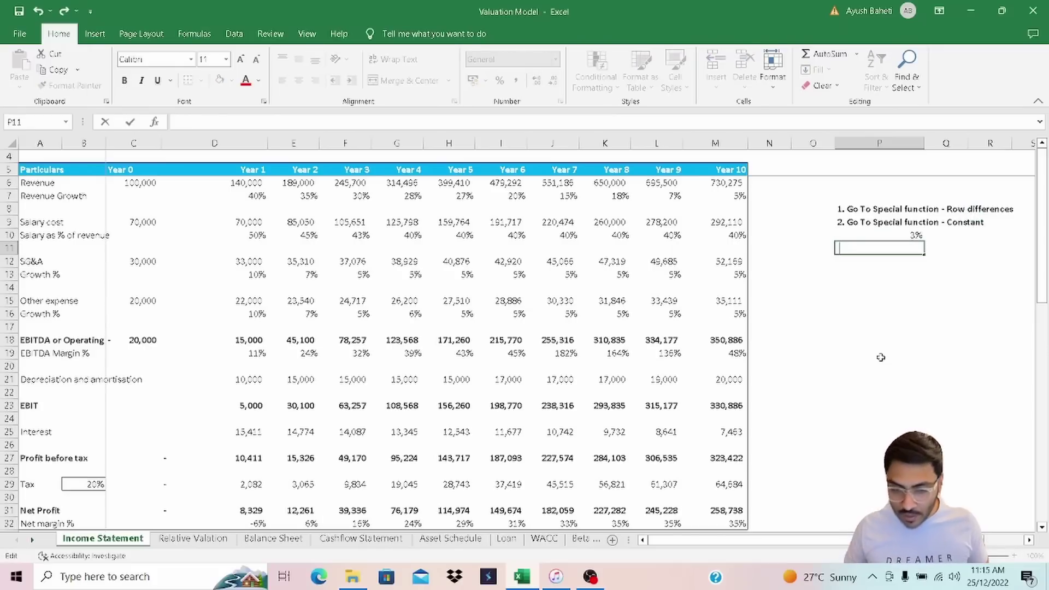
# Enter "3. Formula auditing tool" in P10, directly below the two Go To Special notes
pyautogui.press('Up')
pyautogui.write('3. Go To Special function - Constant')
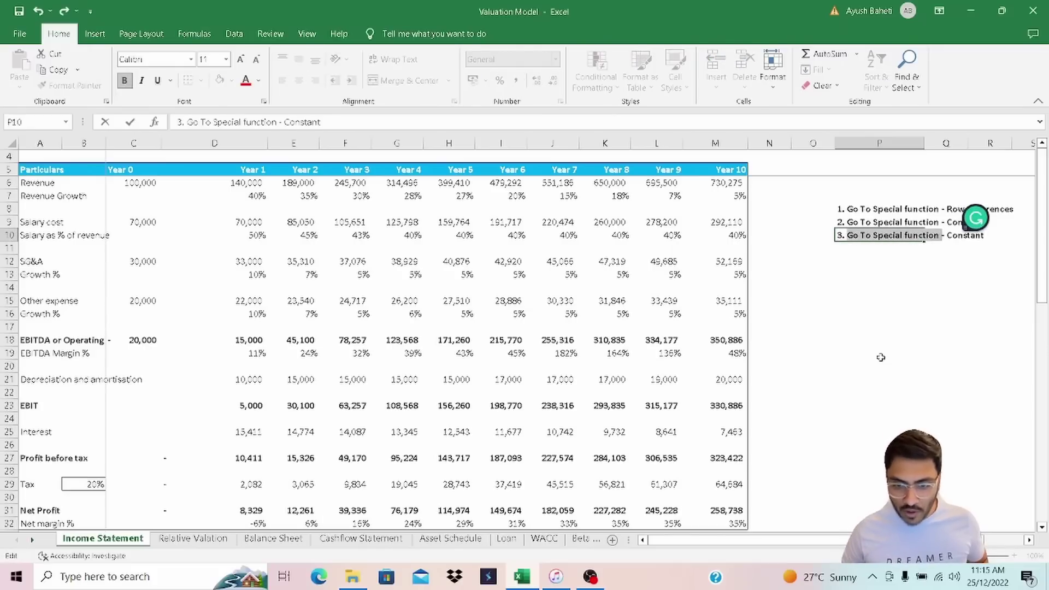
pyautogui.press('BackSpace')
pyautogui.press('BackSpace')
pyautogui.press('BackSpace')
pyautogui.press('BackSpace')
pyautogui.press('BackSpace')
pyautogui.press('BackSpace')
pyautogui.press('BackSpace')
pyautogui.press('BackSpace')
pyautogui.press('BackSpace')
pyautogui.press('BackSpace')
pyautogui.press('BackSpace')
pyautogui.press('BackSpace')
pyautogui.press('BackSpace')
pyautogui.press('BackSpace')
pyautogui.press('BackSpace')
pyautogui.press('BackSpace')
pyautogui.press('BackSpace')
pyautogui.press('BackSpace')
pyautogui.press('BackSpace')
pyautogui.press('BackSpace')
pyautogui.write('Formula auditing tool')
pyautogui.hotkey('ctrl', 'Return')
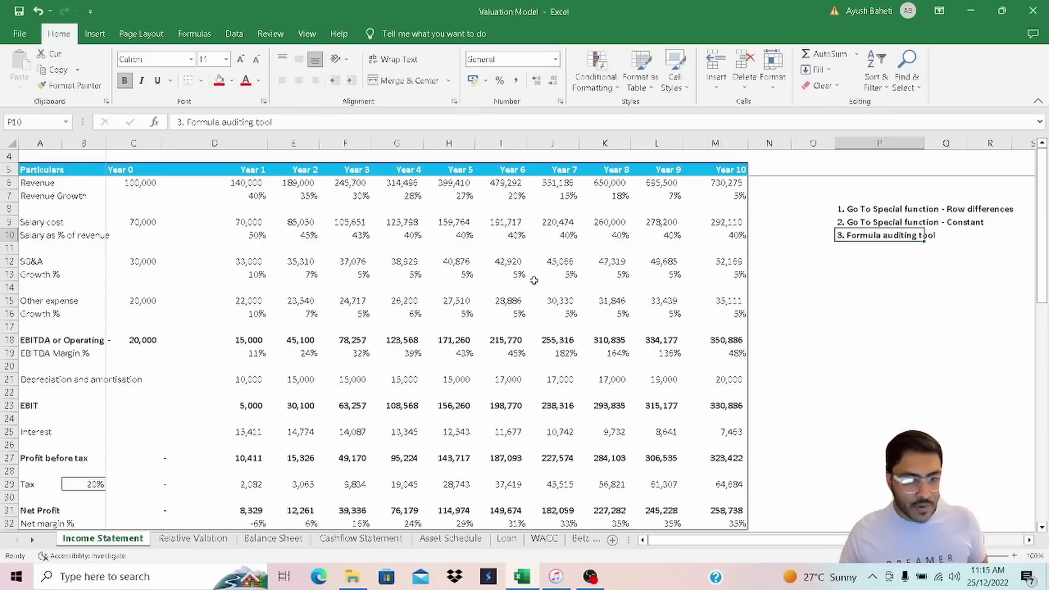
# Trace the precedents of the Year 1 Revenue cell and check them against the references in its formula
pyautogui.click(187, 36)
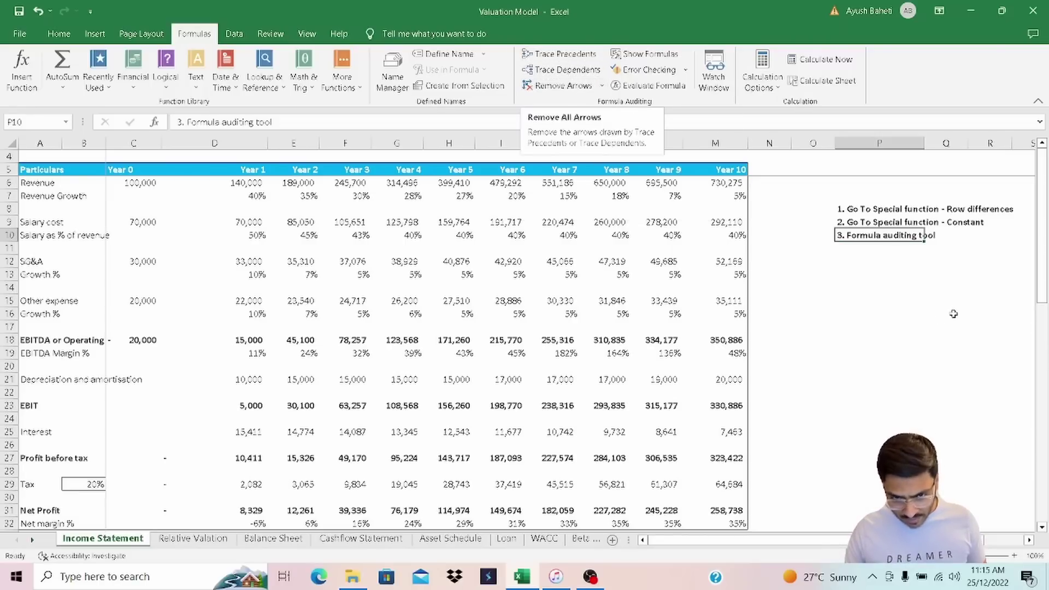
pyautogui.click(907, 314)
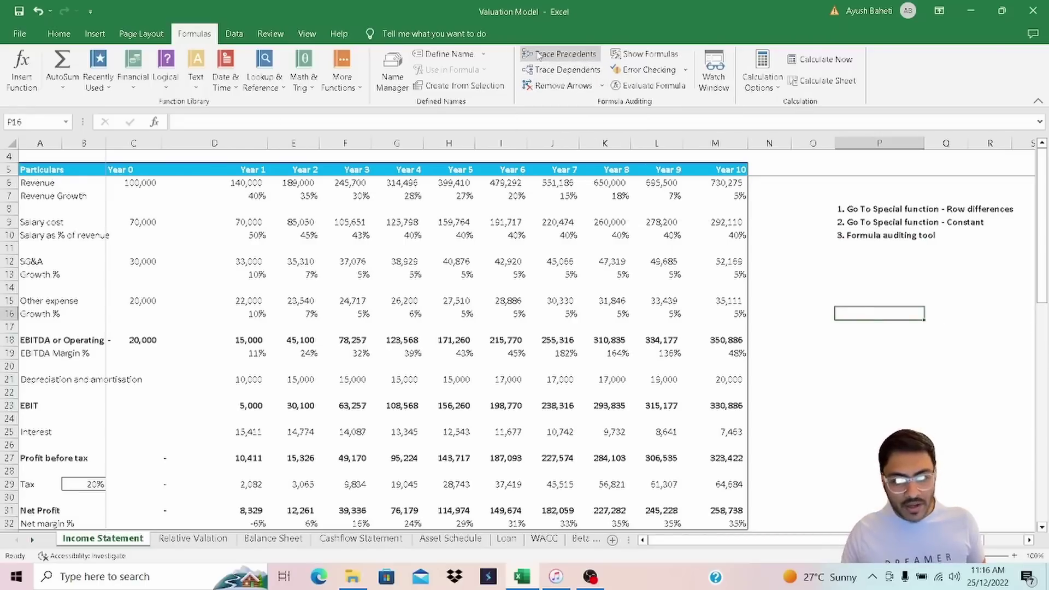
pyautogui.click(194, 238)
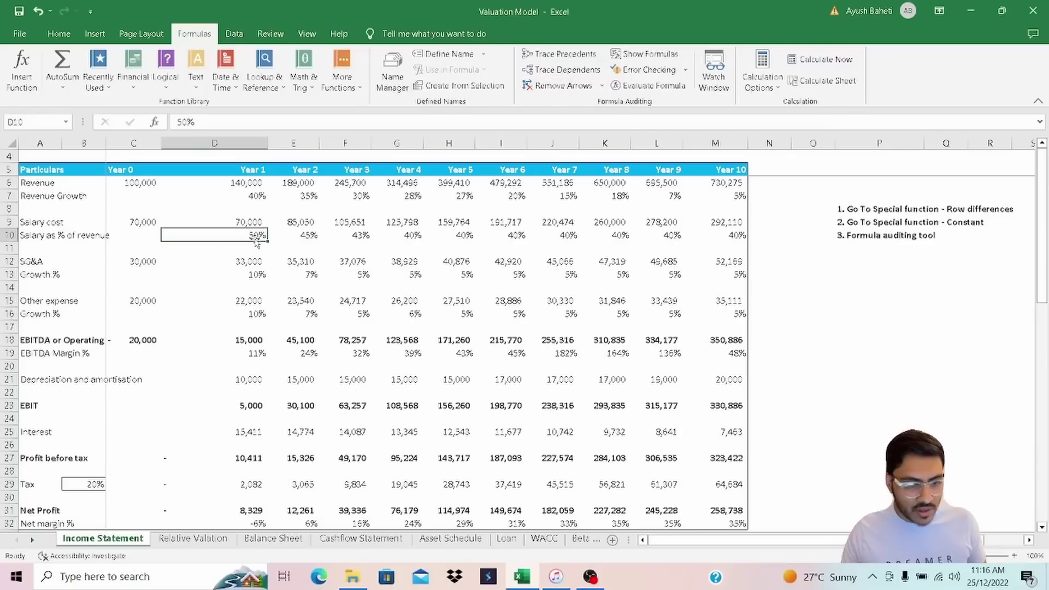
pyautogui.click(252, 183)
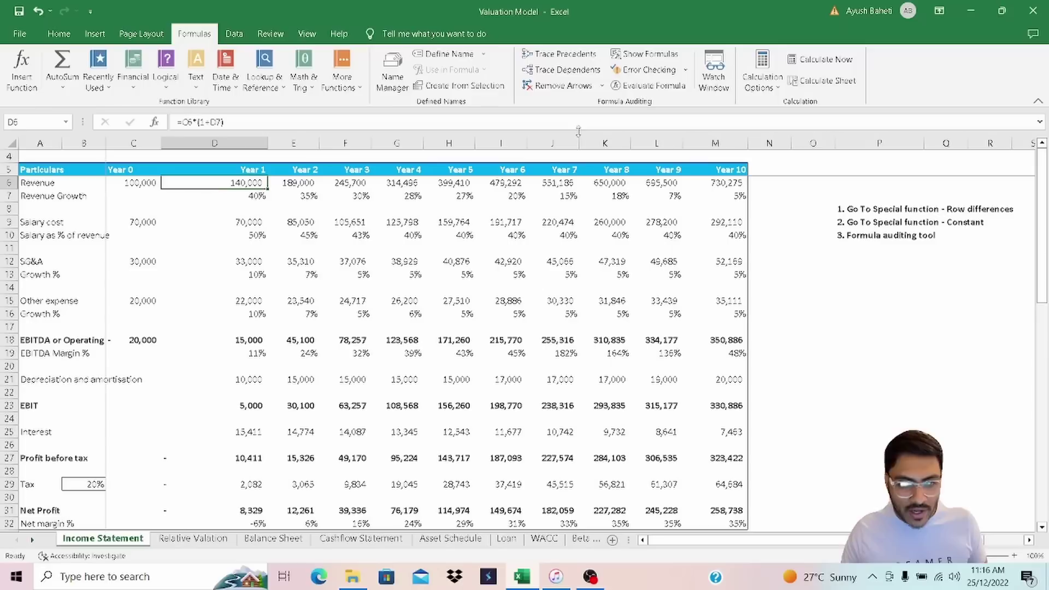
pyautogui.click(558, 53)
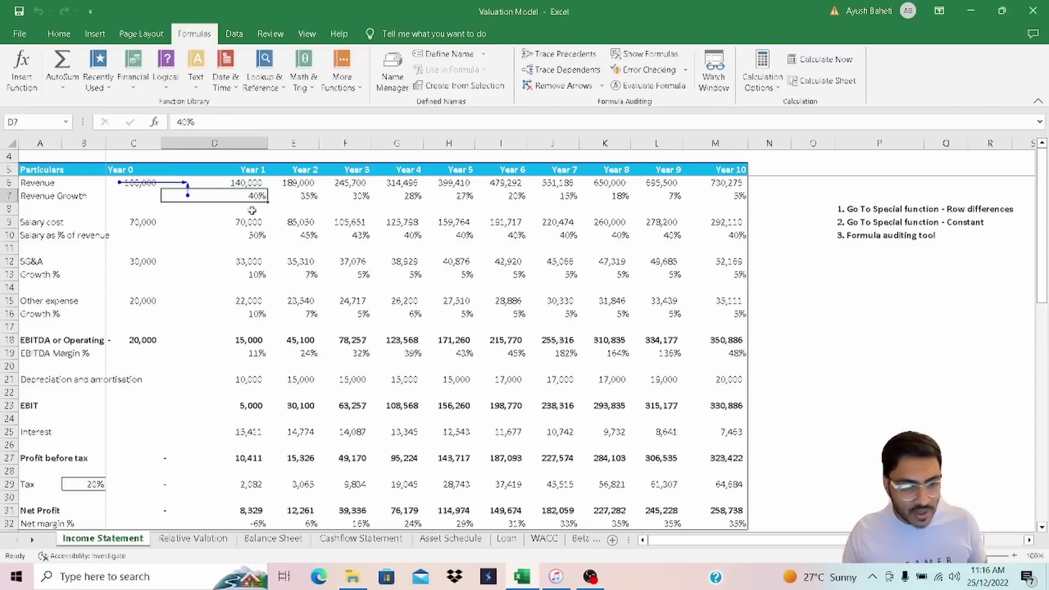
pyautogui.press('F2')
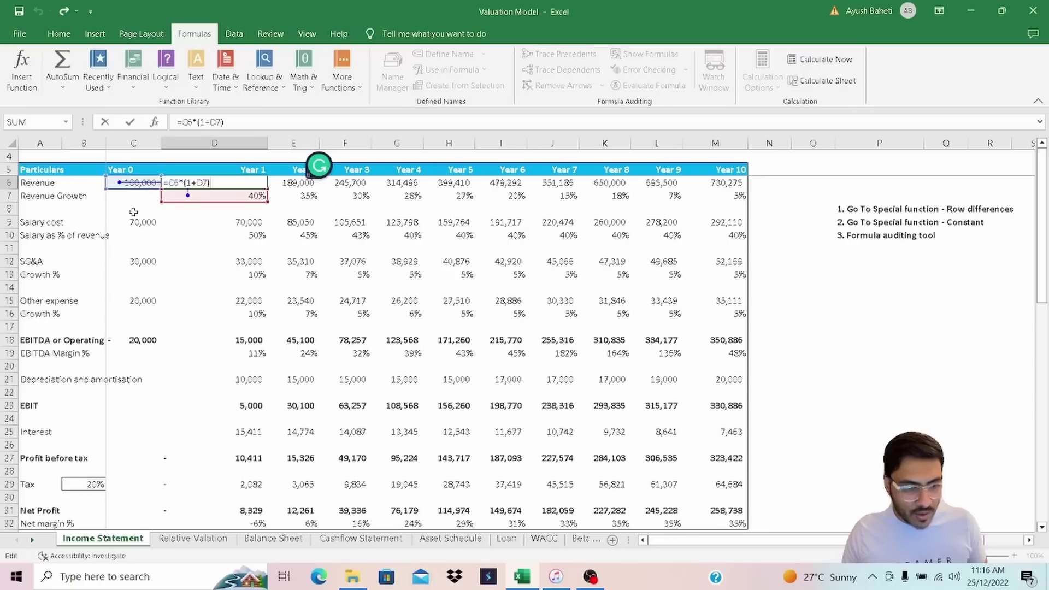
pyautogui.press('Escape')
# Trace the precedents of the Revenue cells for Year 2, Year 3 and Year 4
pyautogui.click(290, 183)
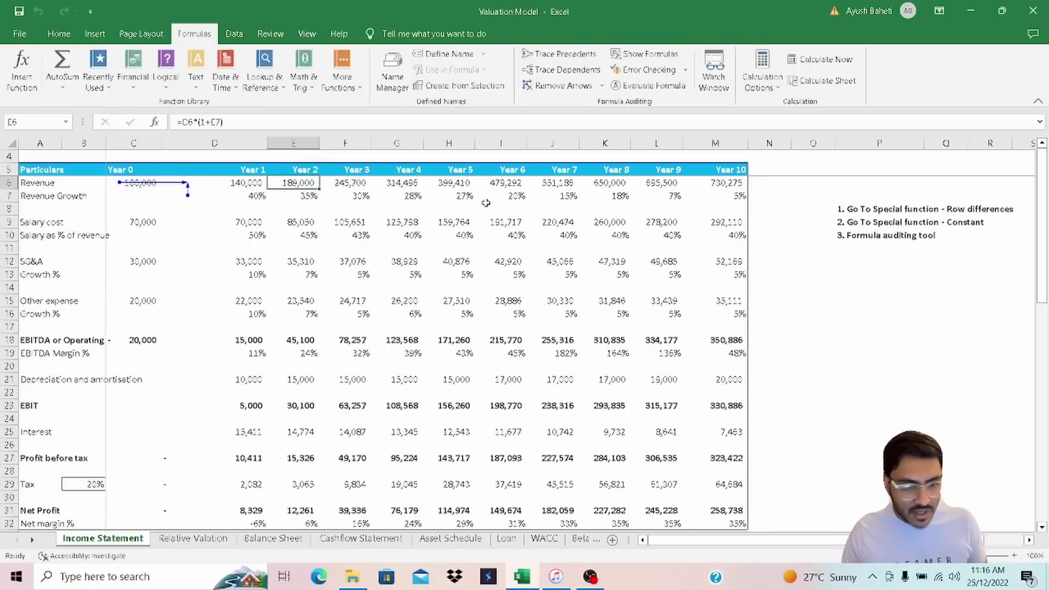
pyautogui.click(554, 54)
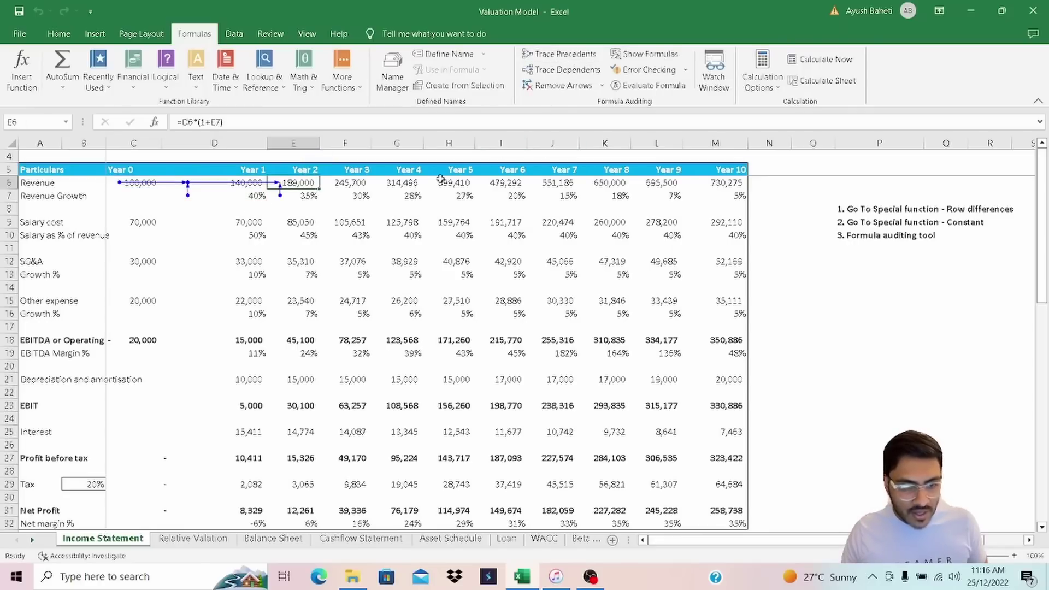
pyautogui.click(360, 183)
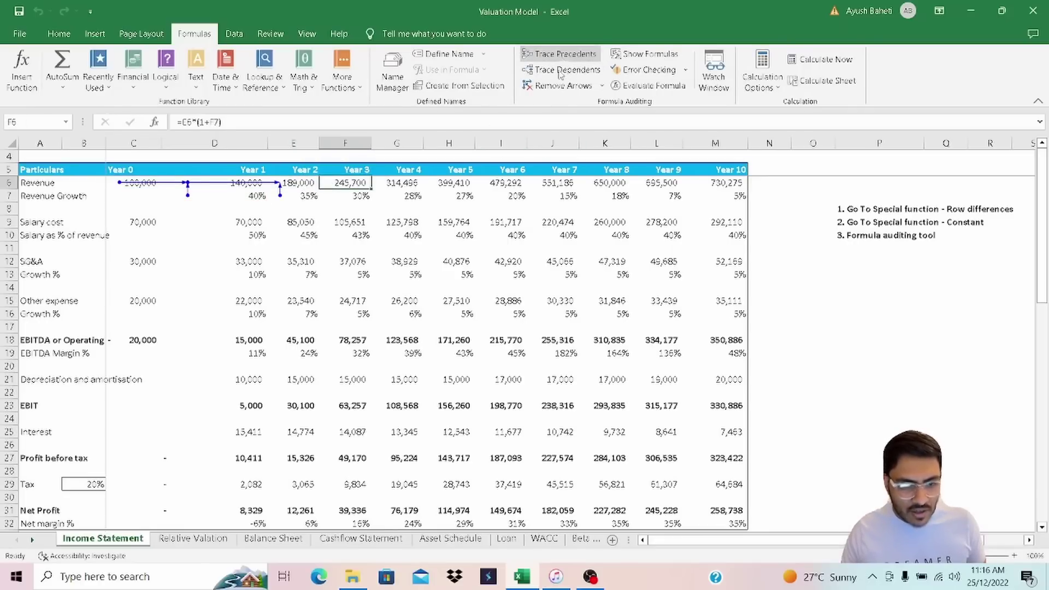
pyautogui.click(558, 55)
pyautogui.click(397, 182)
pyautogui.click(557, 54)
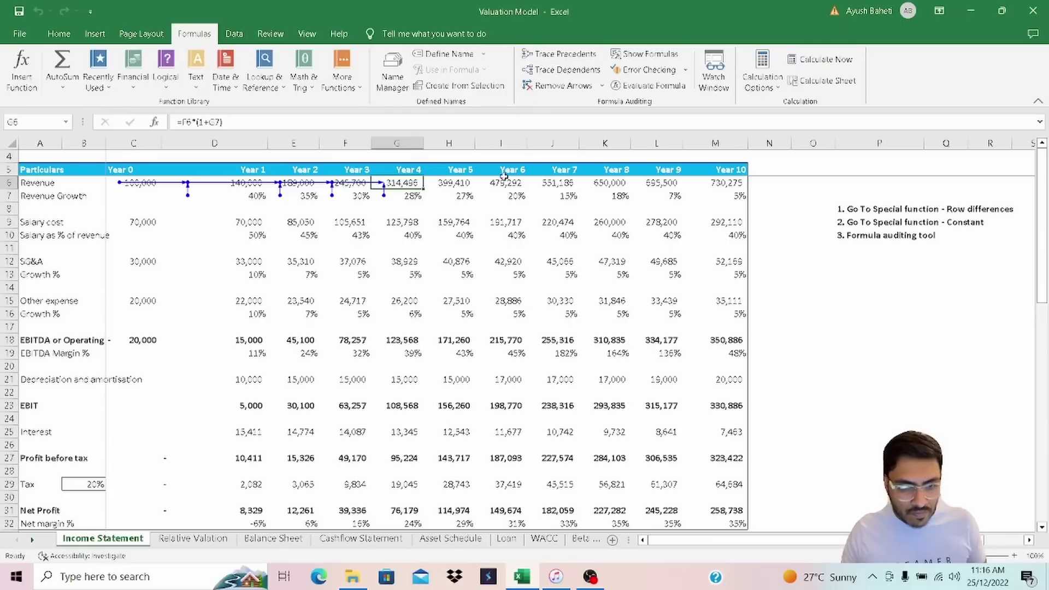
# Try to trace the precedents of the Year 5 Revenue cell and inspect what the cell contains
pyautogui.click(456, 182)
pyautogui.click(557, 55)
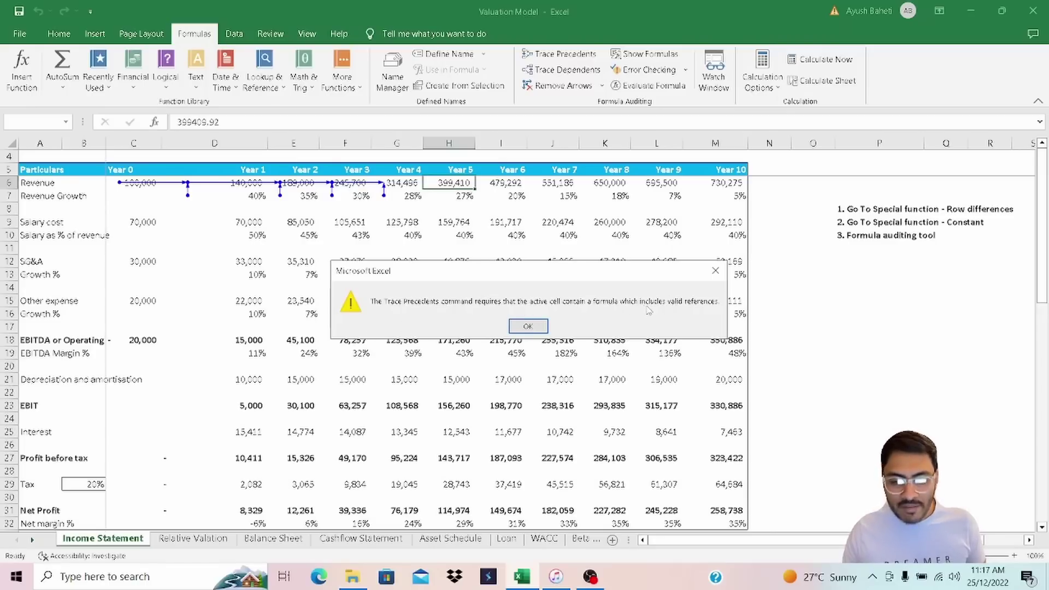
pyautogui.click(715, 271)
pyautogui.click(459, 221)
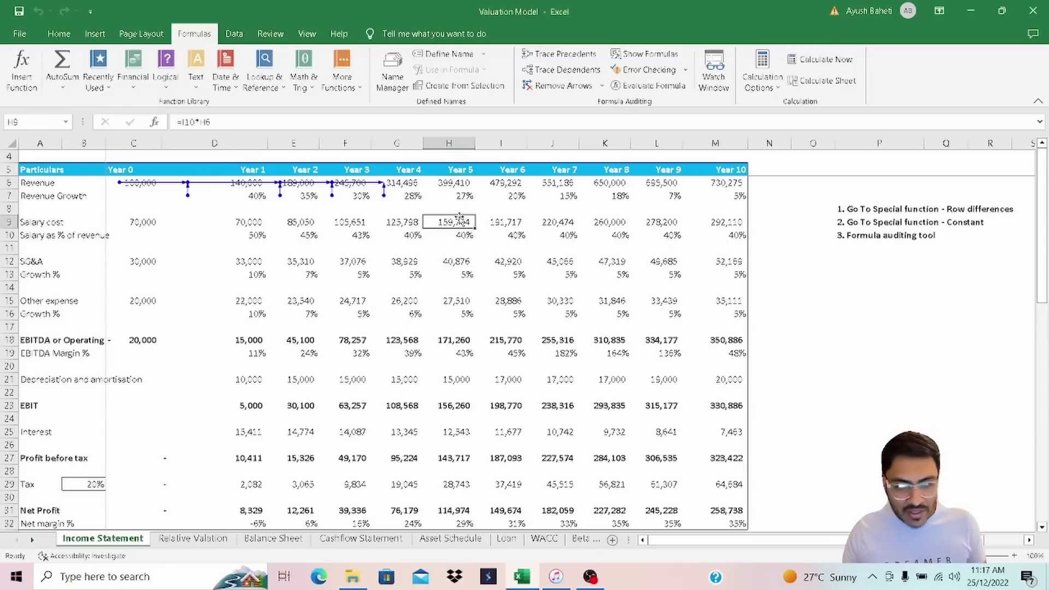
pyautogui.click(454, 182)
pyautogui.doubleClick(453, 182)
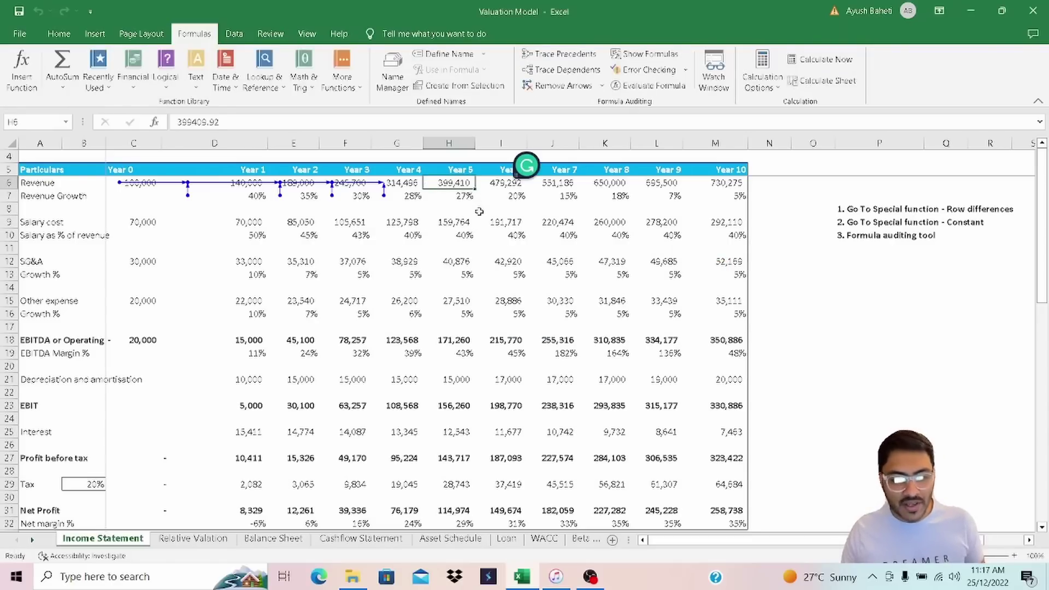
pyautogui.press('Escape')
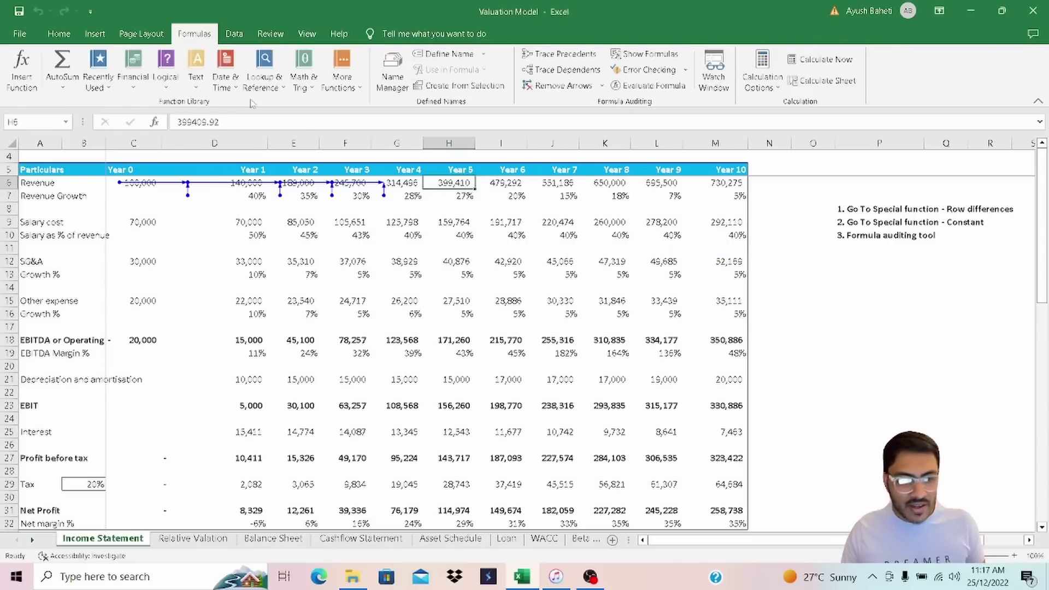
# Fill the Year 5 Revenue cell red to flag it
pyautogui.click(58, 33)
pyautogui.click(219, 81)
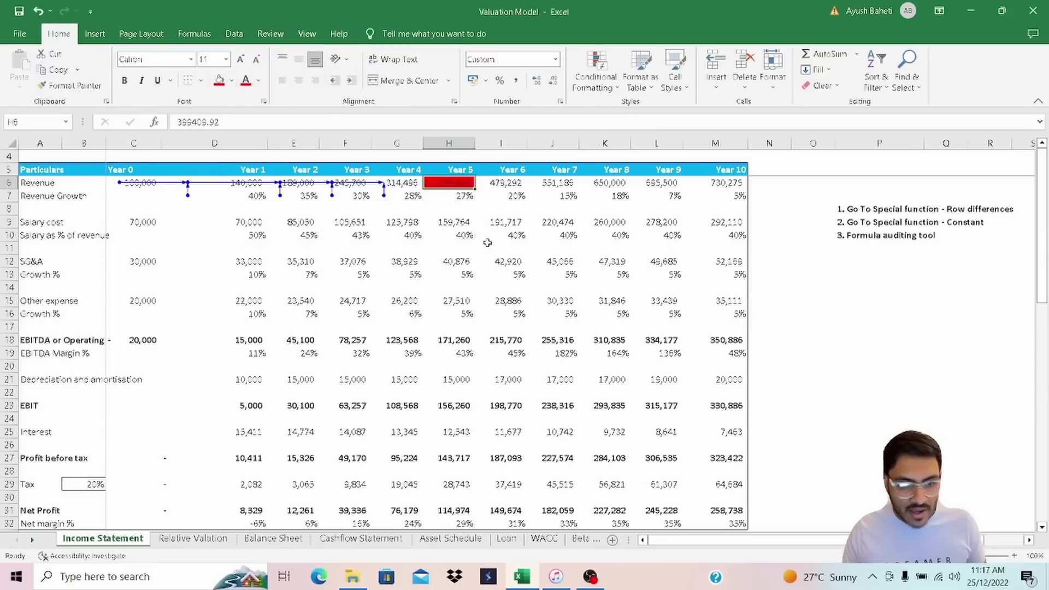
pyautogui.click(488, 246)
pyautogui.click(431, 186)
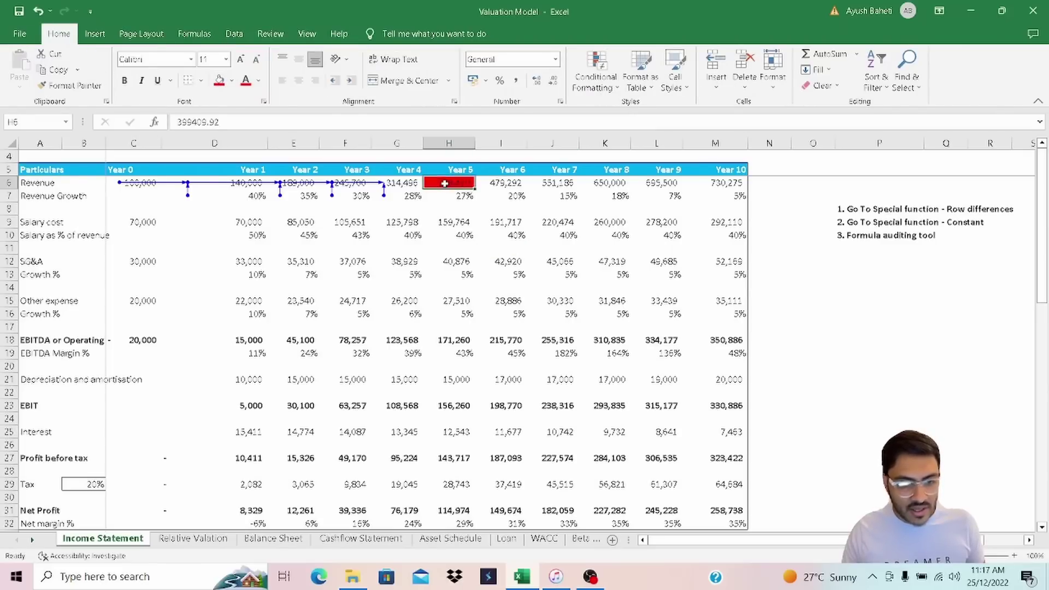
# Trace the precedents of the Year 6 and Year 7 Revenue cells, and try the same on Year 8
pyautogui.click(508, 184)
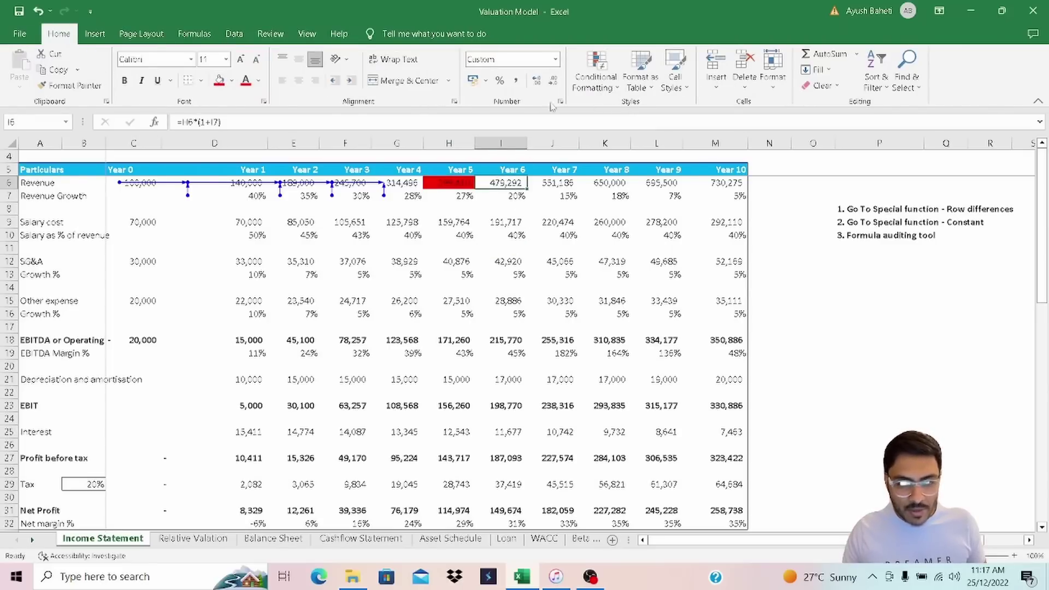
pyautogui.click(194, 33)
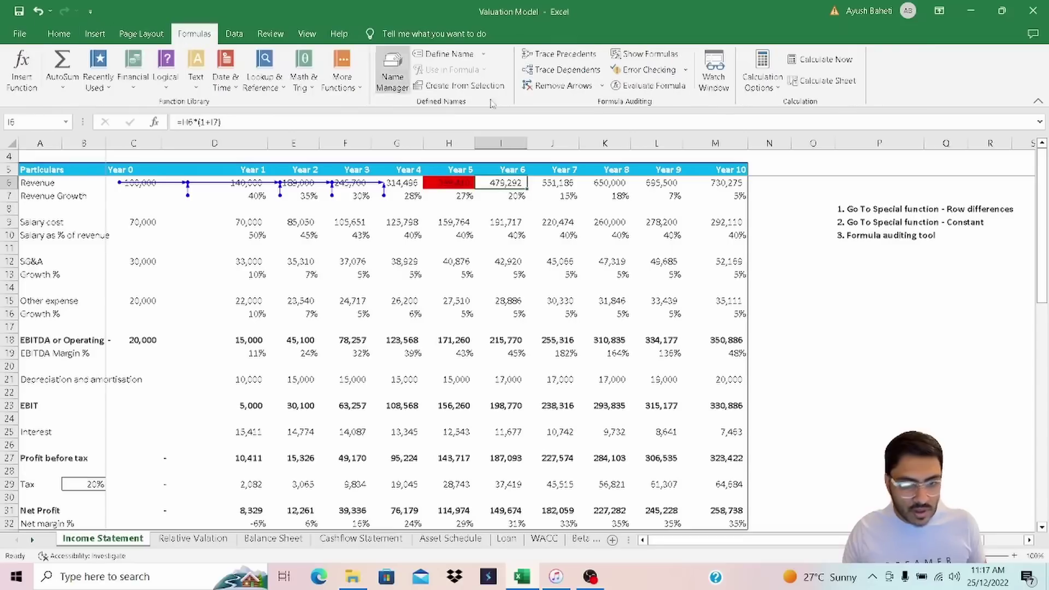
pyautogui.hotkey('alt', 'm')
pyautogui.press('p')
pyautogui.press('Right')
pyautogui.hotkey('alt', 'm')
pyautogui.press('p')
pyautogui.press('Right')
pyautogui.hotkey('alt', 'm')
pyautogui.press('p')
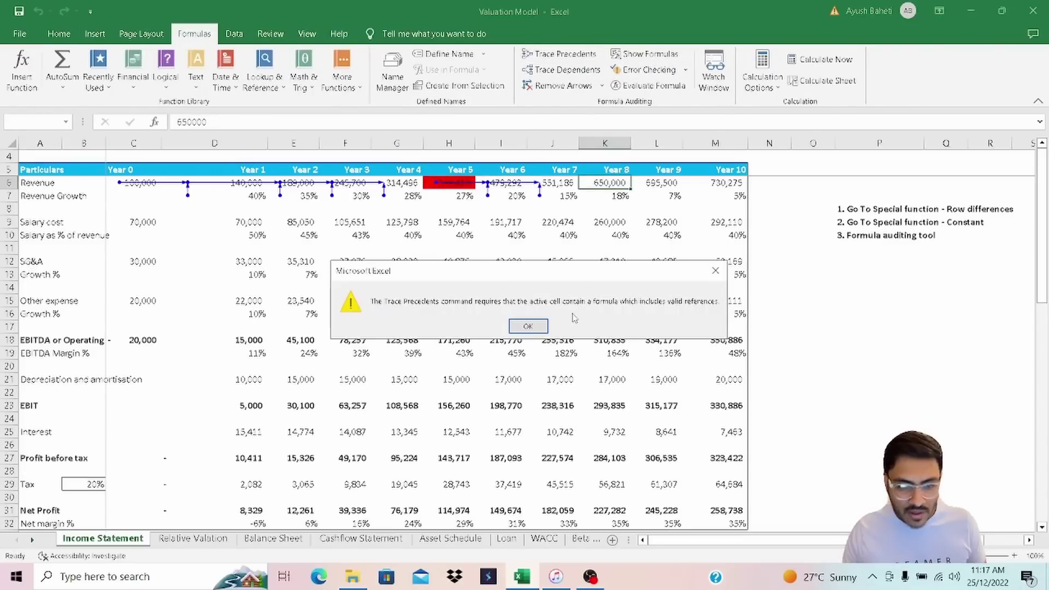
pyautogui.click(528, 327)
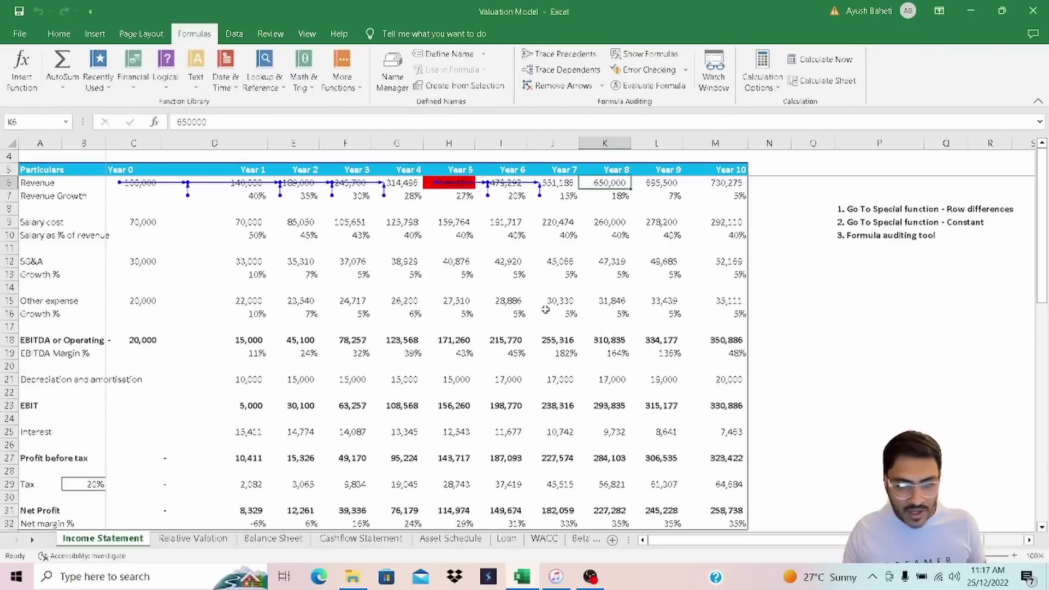
# Flag the Year 8 Revenue cell with a red fill
pyautogui.click(58, 33)
pyautogui.click(219, 80)
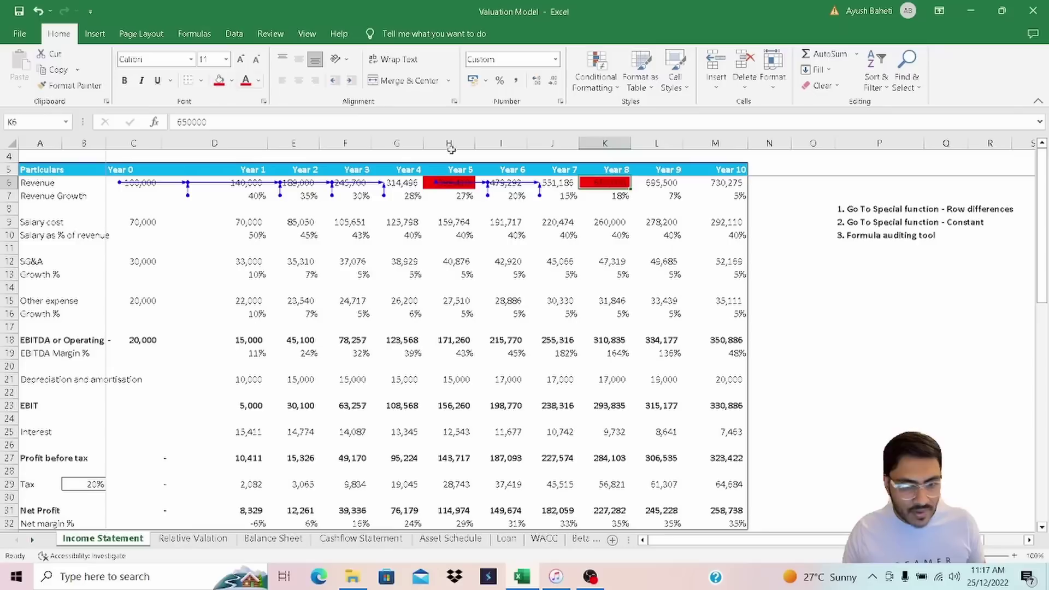
# Trace the precedents of the Year 9 and Year 10 Revenue cells
pyautogui.click(650, 186)
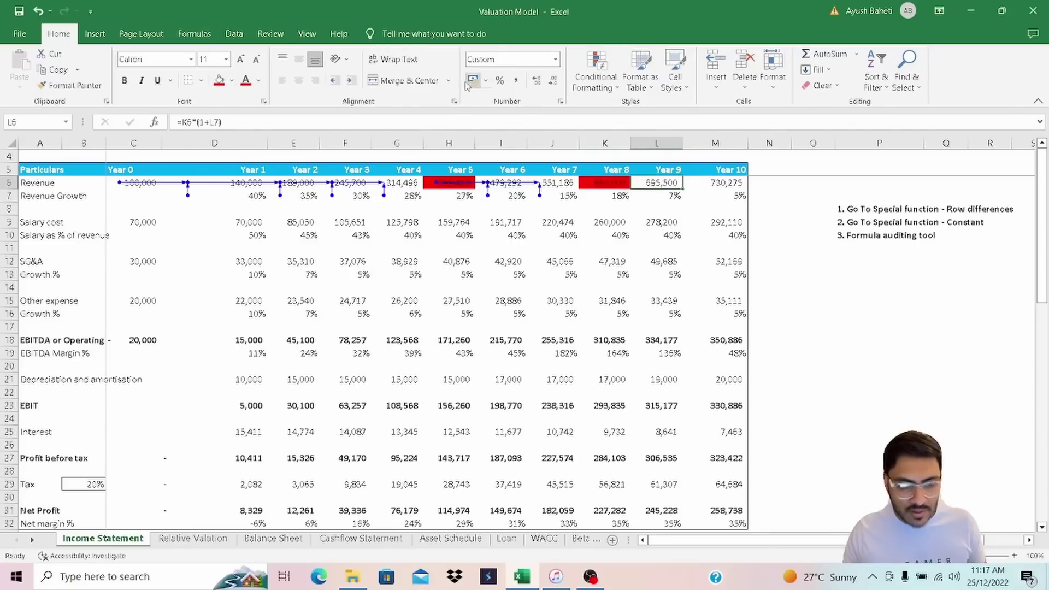
pyautogui.click(189, 36)
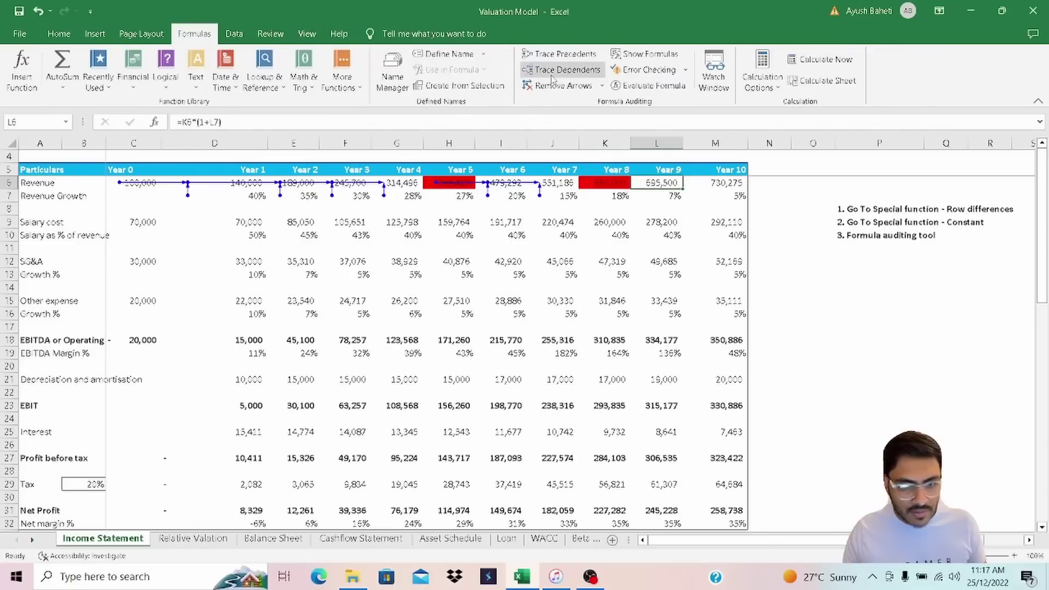
pyautogui.click(565, 54)
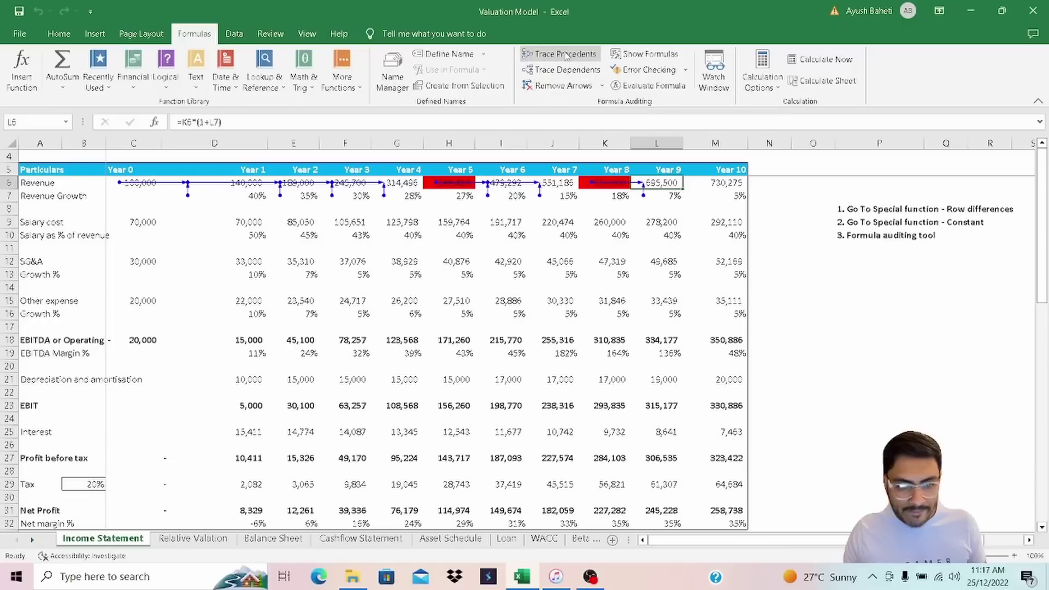
pyautogui.press('Right')
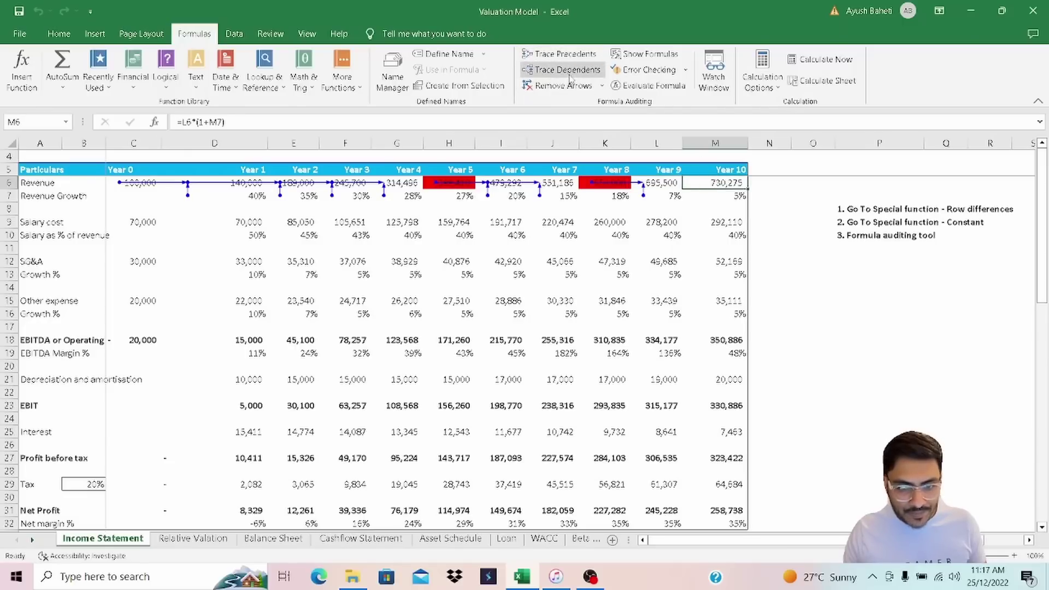
pyautogui.click(565, 53)
pyautogui.click(479, 247)
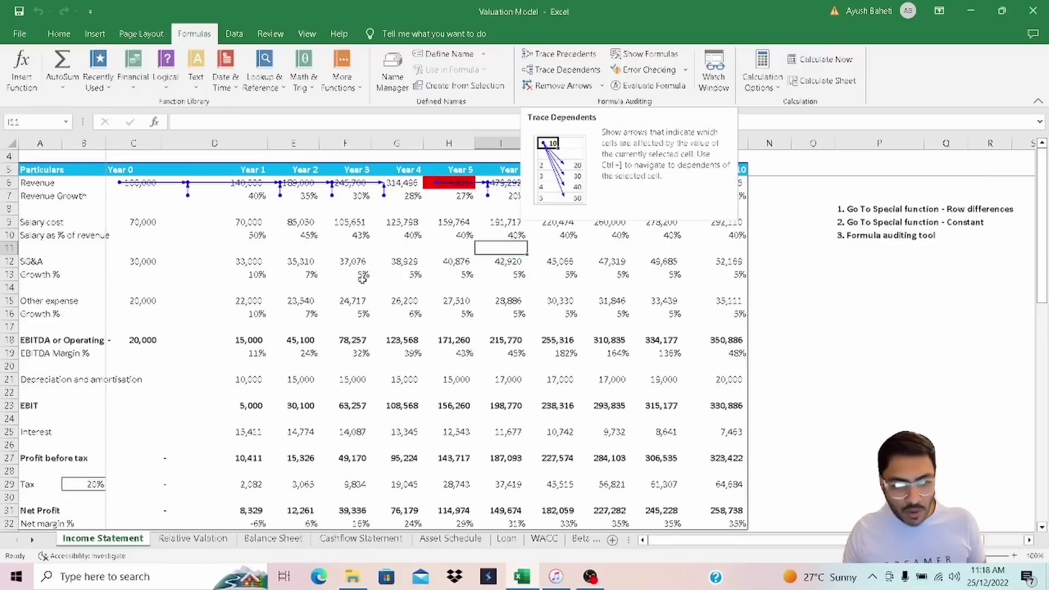
# Remove all tracer arrows from the income statement and select the Year 0 Revenue cell
pyautogui.click(306, 312)
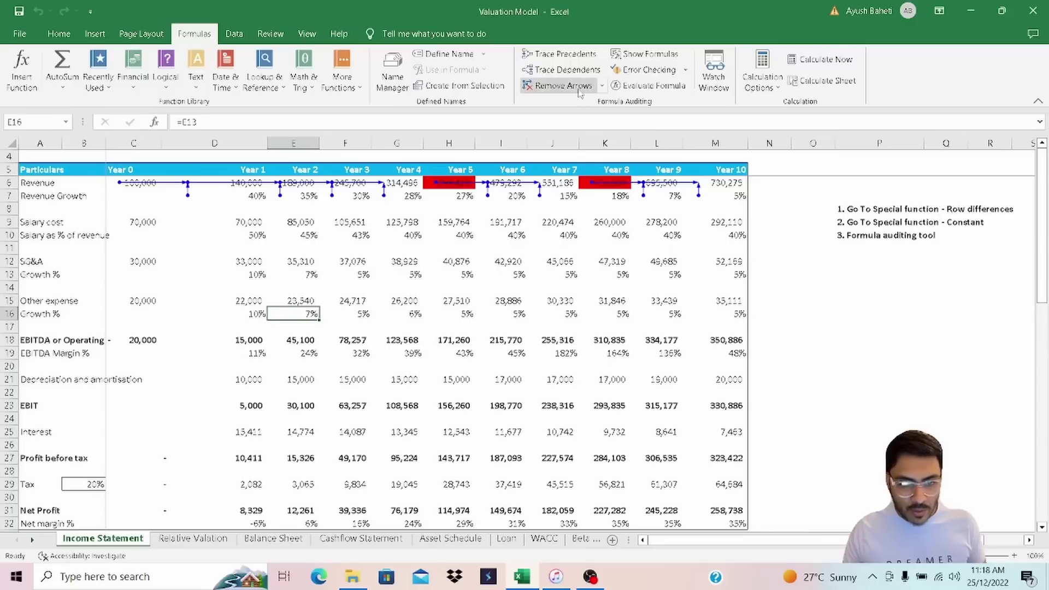
pyautogui.click(544, 86)
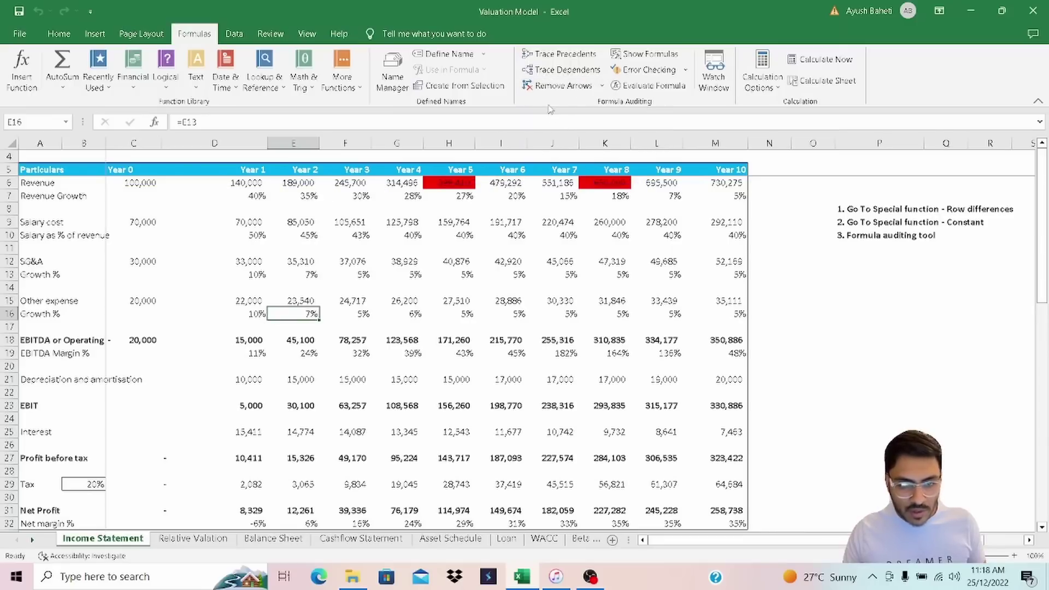
pyautogui.click(133, 183)
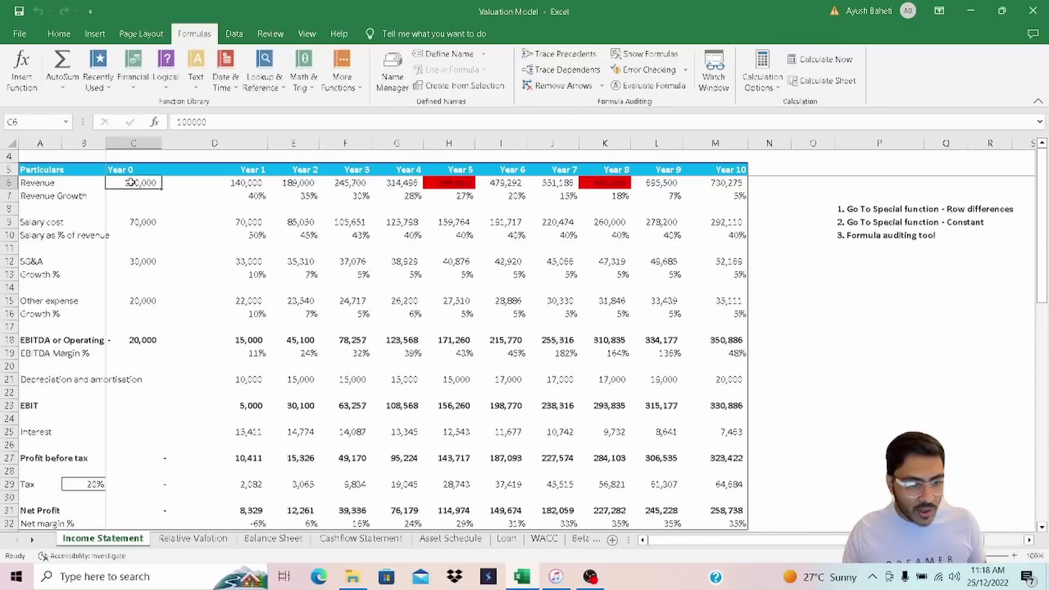
# Trace the dependents of the Year 0 Revenue cell and inspect the Year 0 EBITDA and Year 1 Revenue formulas that use it
pyautogui.click(563, 73)
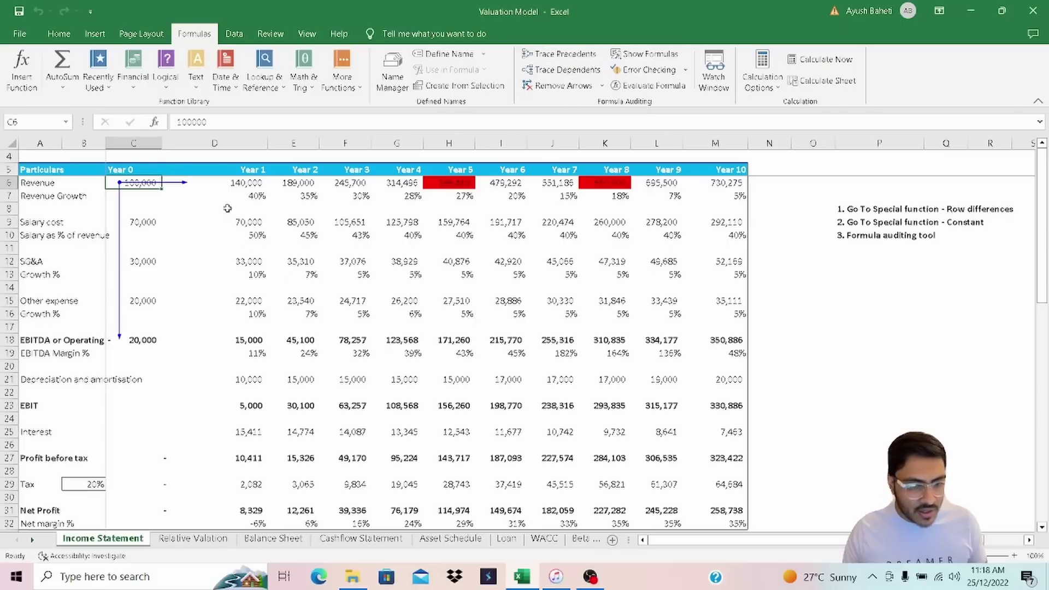
pyautogui.click(153, 338)
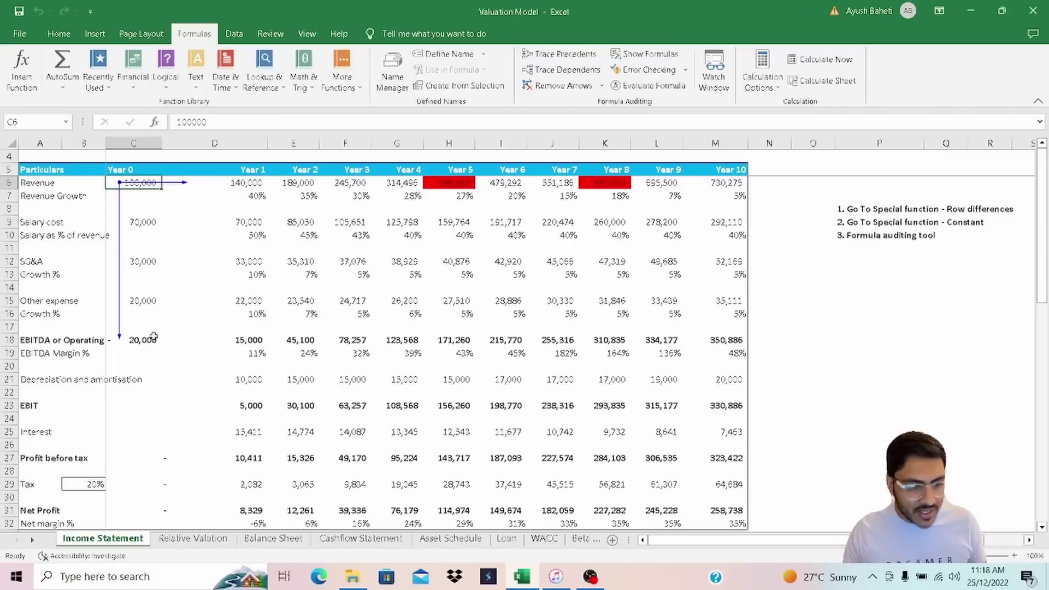
pyautogui.press('F2')
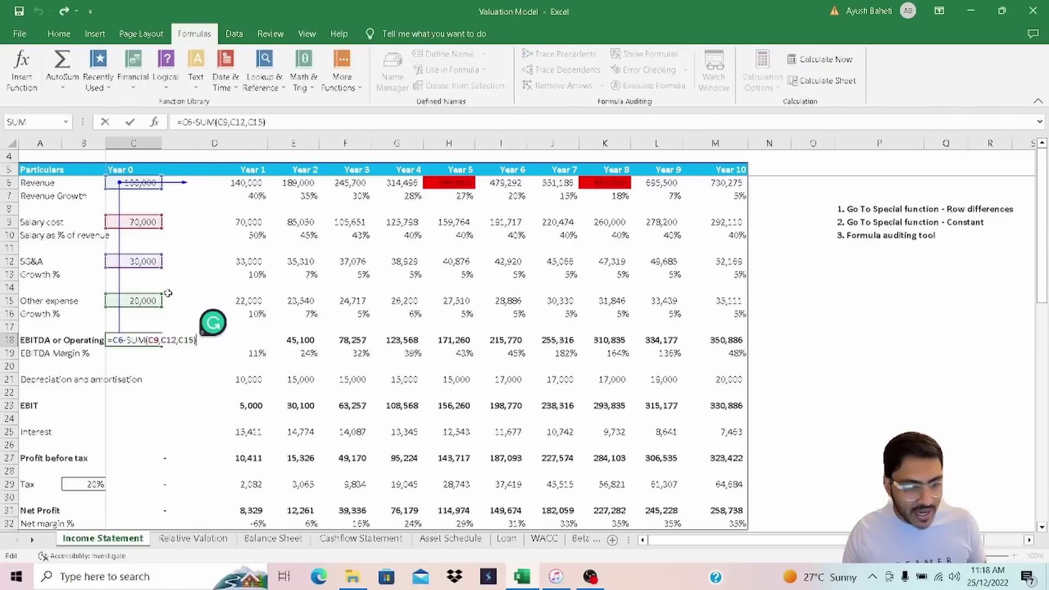
pyautogui.press('Escape')
pyautogui.click(138, 180)
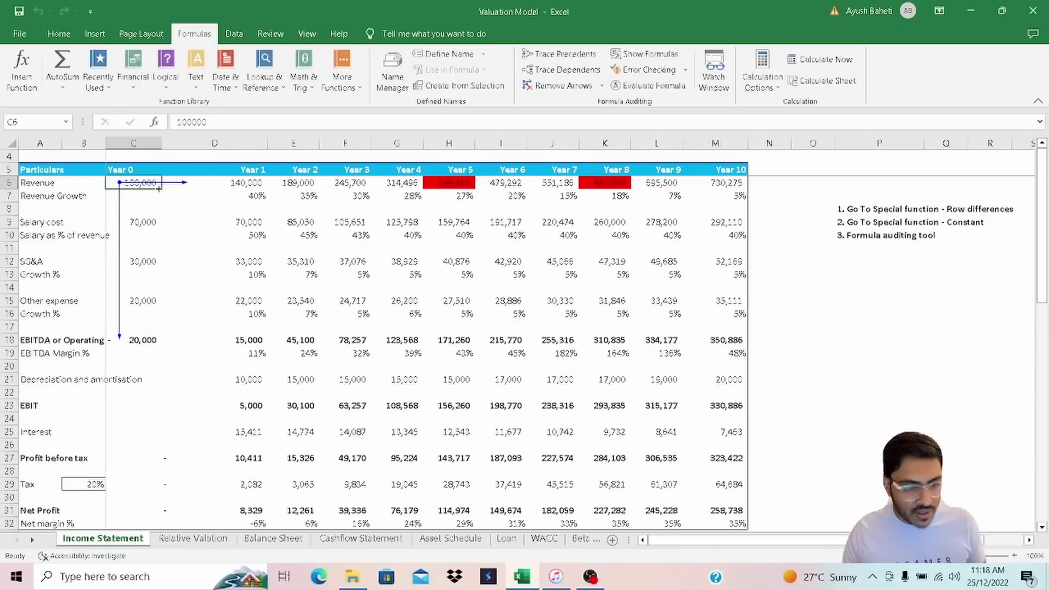
pyautogui.press('Right')
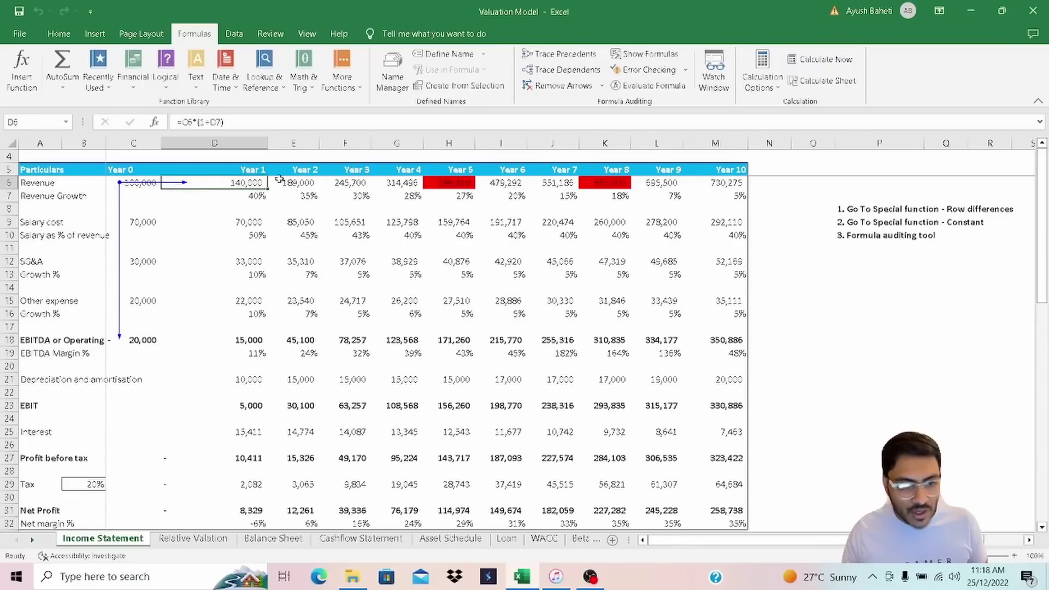
pyautogui.press('F2')
pyautogui.press('Escape')
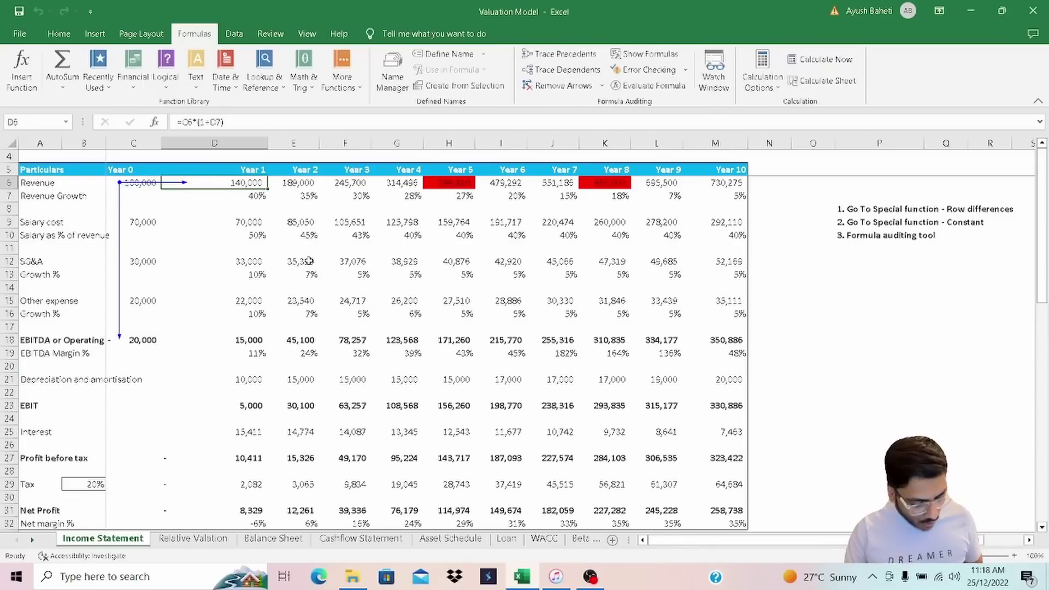
# Remove all tracer arrows from the income statement
pyautogui.hotkey('alt', 'm')
pyautogui.press('a')
pyautogui.press('a')
pyautogui.press('a')
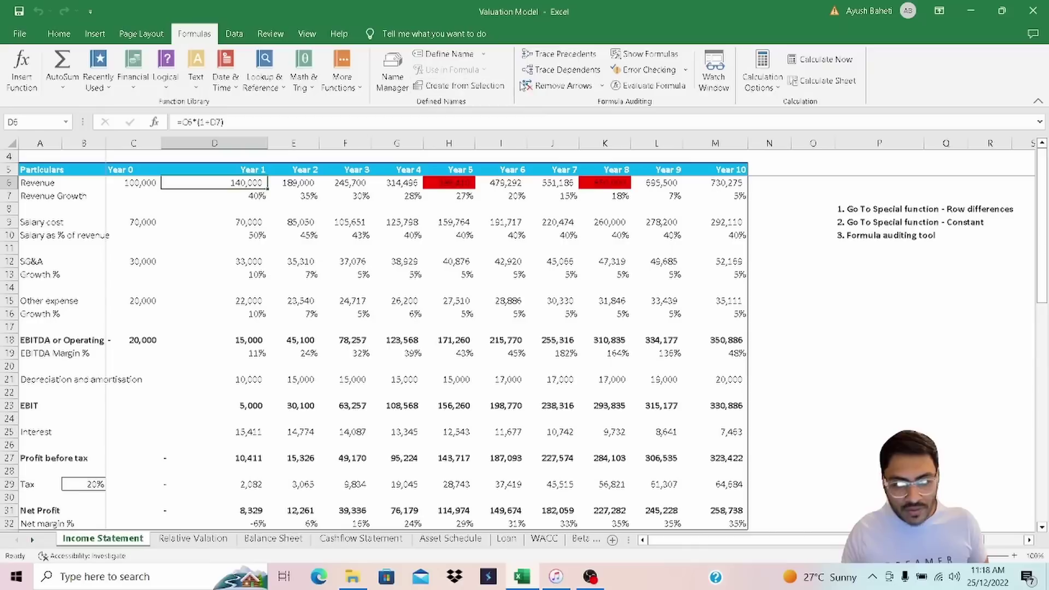
# Enter the hardcoded value 10000 in cell O15, outside the statement beside the Other expense row
pyautogui.click(814, 327)
pyautogui.click(831, 304)
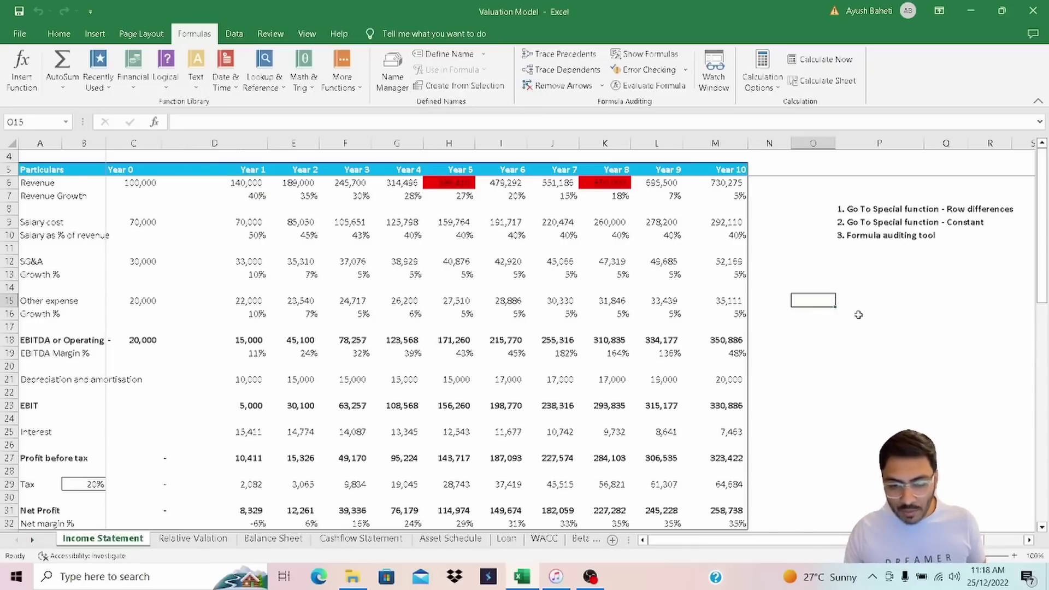
pyautogui.write('1')
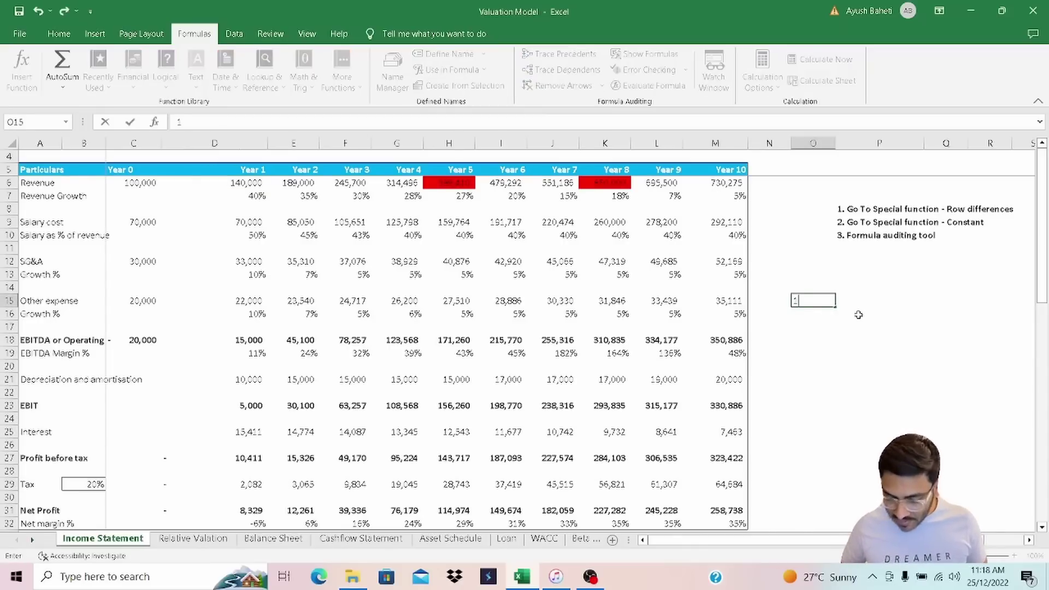
pyautogui.write('0000')
# Copy an Other expense cell from the statement and paste only its formats onto the value in O15
pyautogui.press('Left')
pyautogui.press('Left')
pyautogui.press('Left')
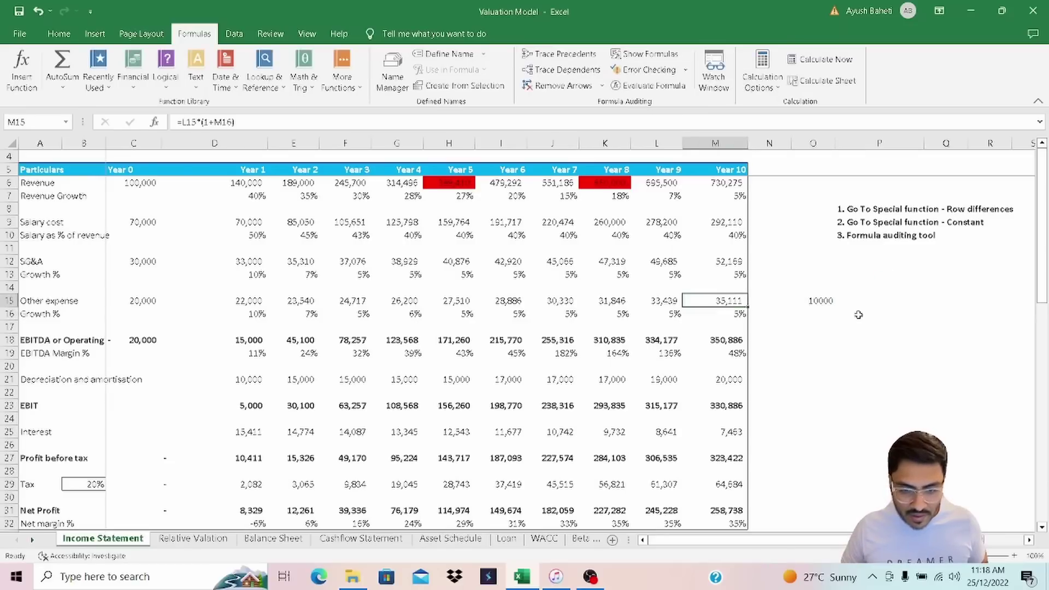
pyautogui.hotkey('ctrl', 'c')
pyautogui.press('Right')
pyautogui.press('Right')
pyautogui.press('Right')
pyautogui.hotkey('ctrl', 'alt', 'v')
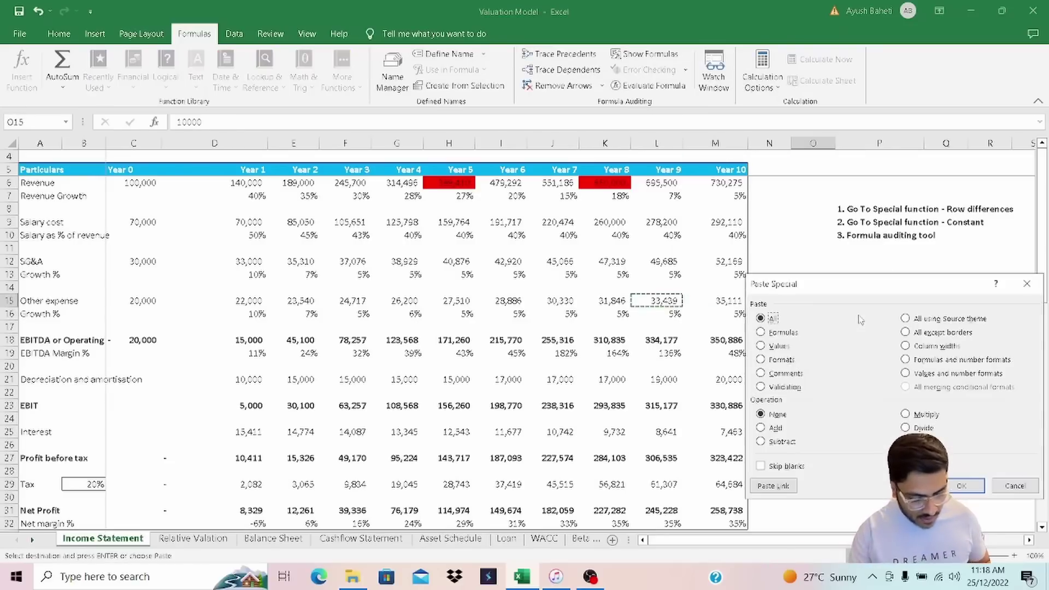
pyautogui.press('t')
pyautogui.press('Return')
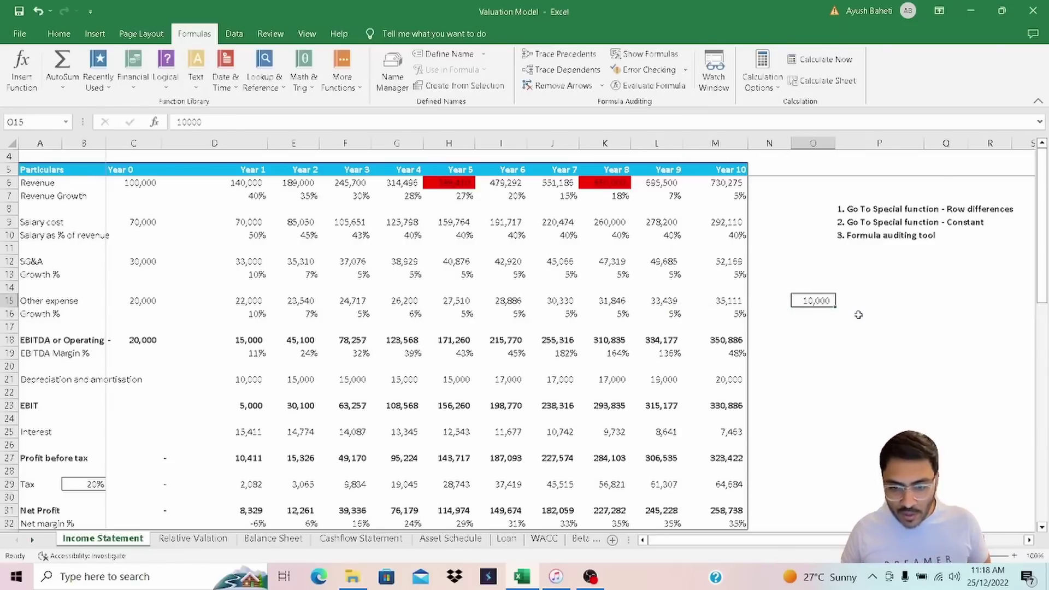
# Add O15 to the Year 10 EBITDA formula so it reads =M6-SUM(M9,M12,M15)+O15, and review the formula in the cell
pyautogui.press('Left')
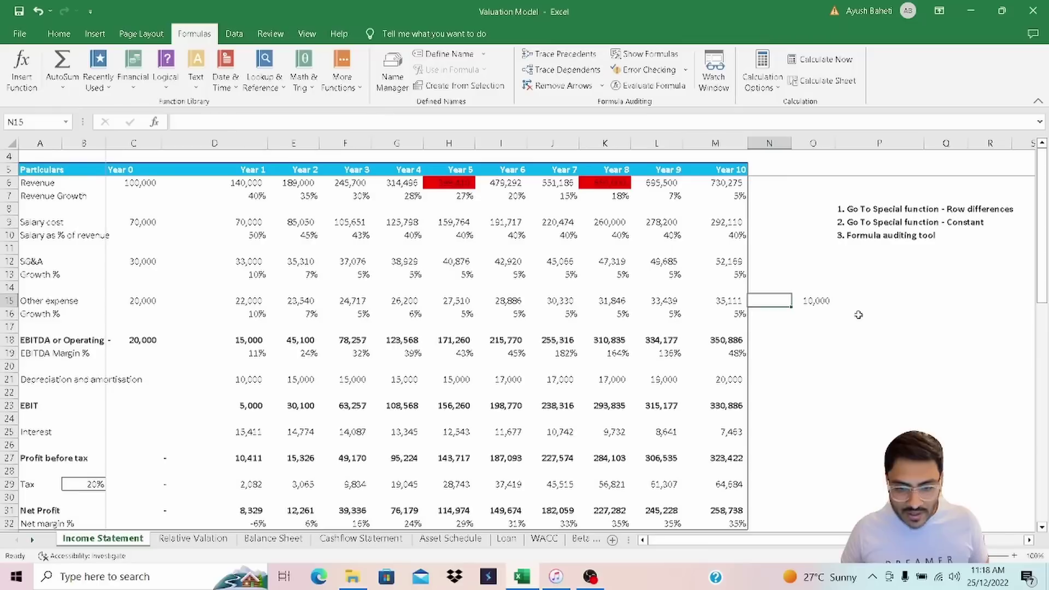
pyautogui.press('Down')
pyautogui.press('Down')
pyautogui.press('Left')
pyautogui.press('Down')
pyautogui.press('F2')
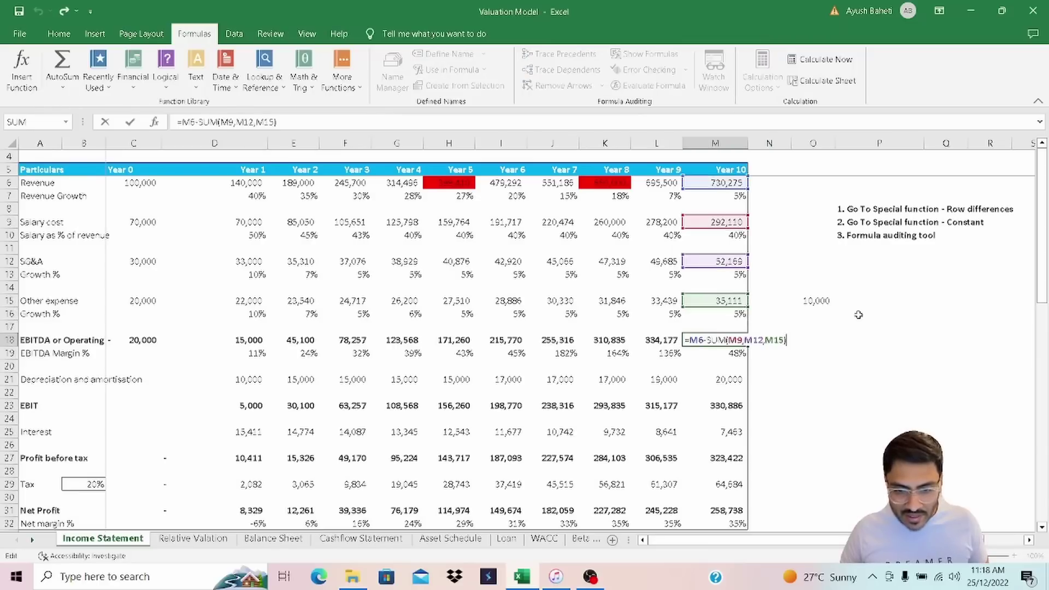
pyautogui.click(296, 126)
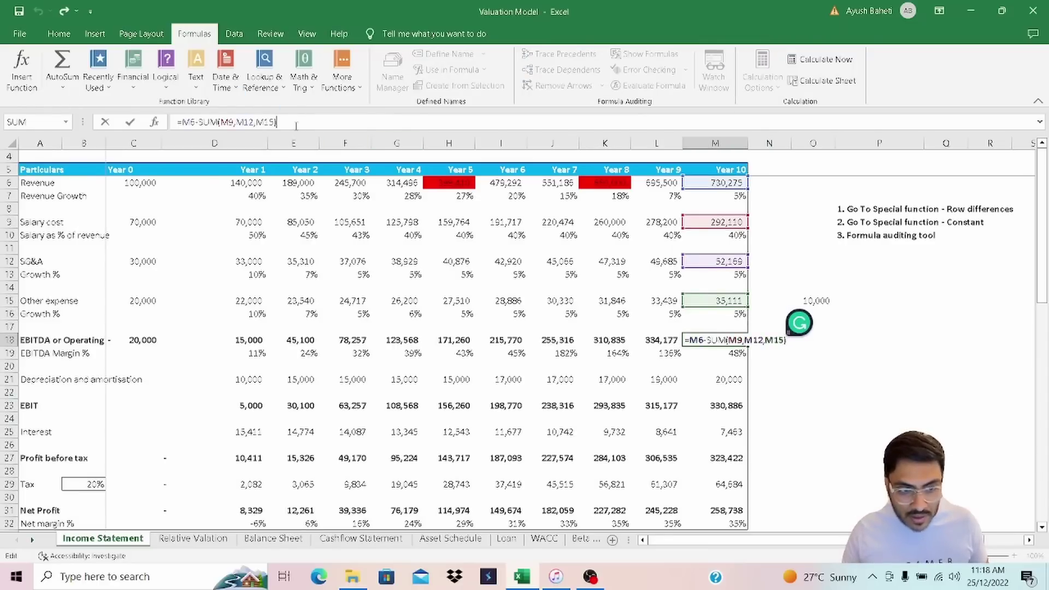
pyautogui.write('+')
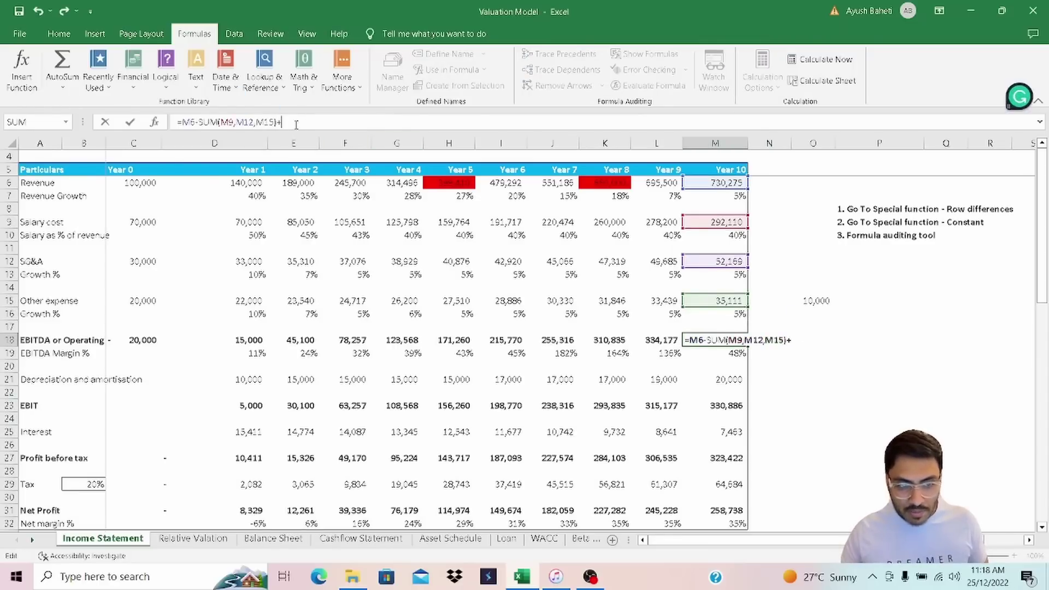
pyautogui.click(820, 300)
pyautogui.press('Return')
pyautogui.press('Up')
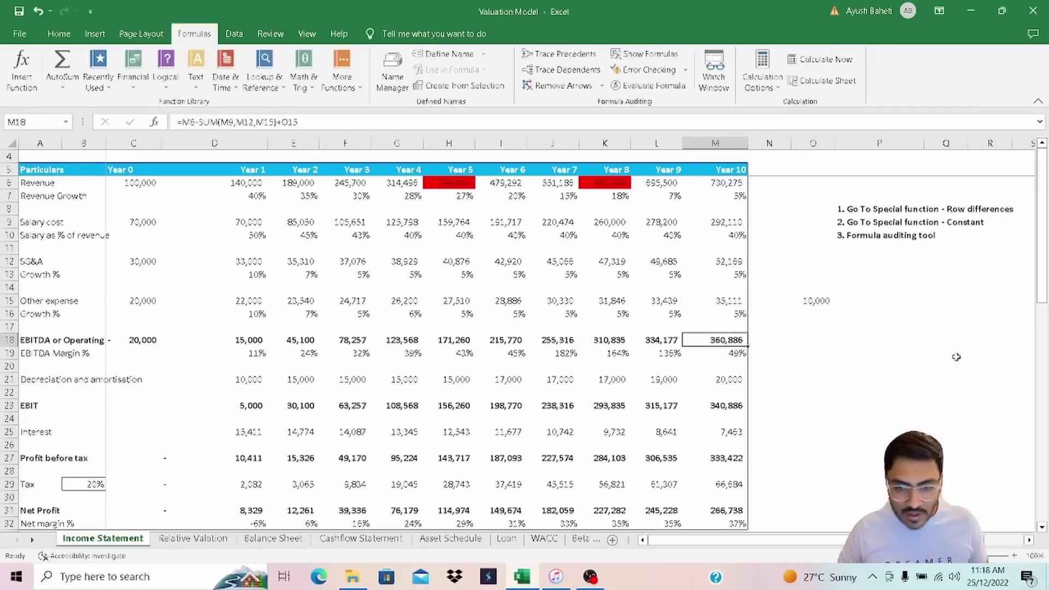
pyautogui.press('F2')
pyautogui.press('Escape')
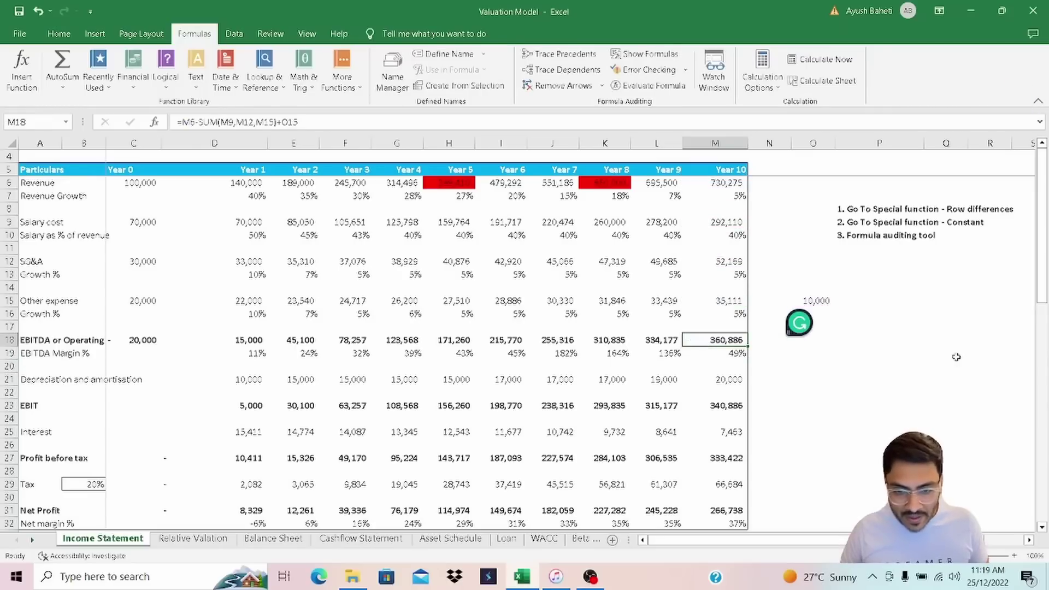
# Delete the 10,000 in O15 and undo the deletion, twice, to demonstrate its effect on the Year 10 figures
pyautogui.click(813, 392)
pyautogui.click(817, 301)
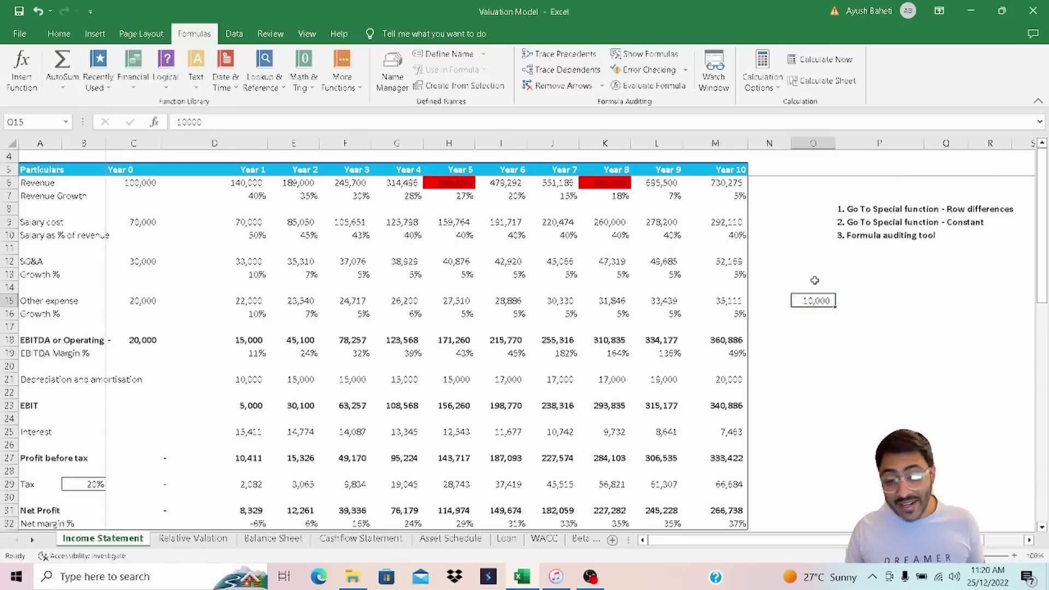
pyautogui.press('Delete')
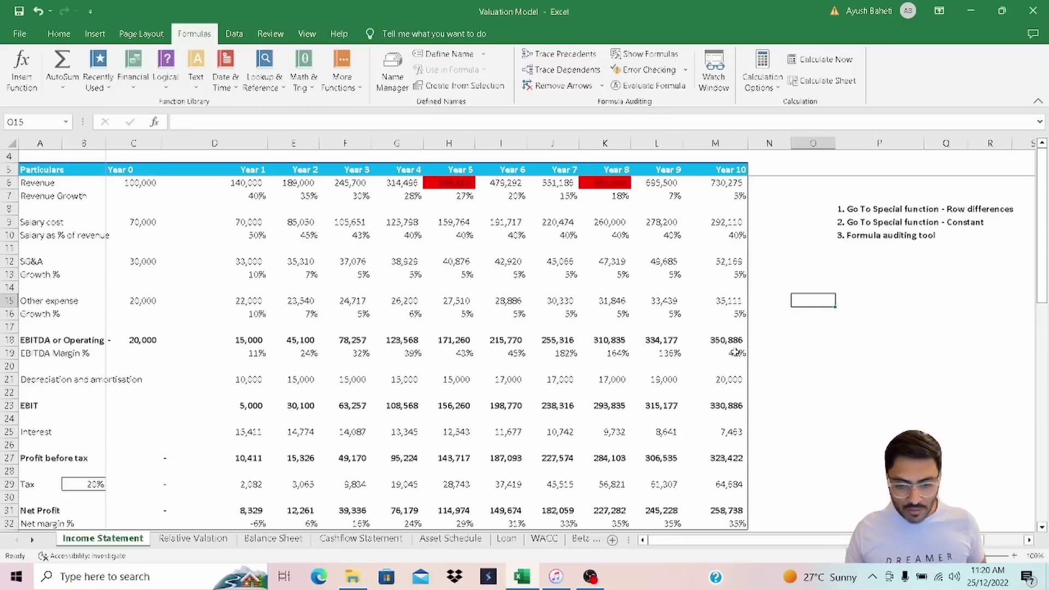
pyautogui.hotkey('ctrl', 'z')
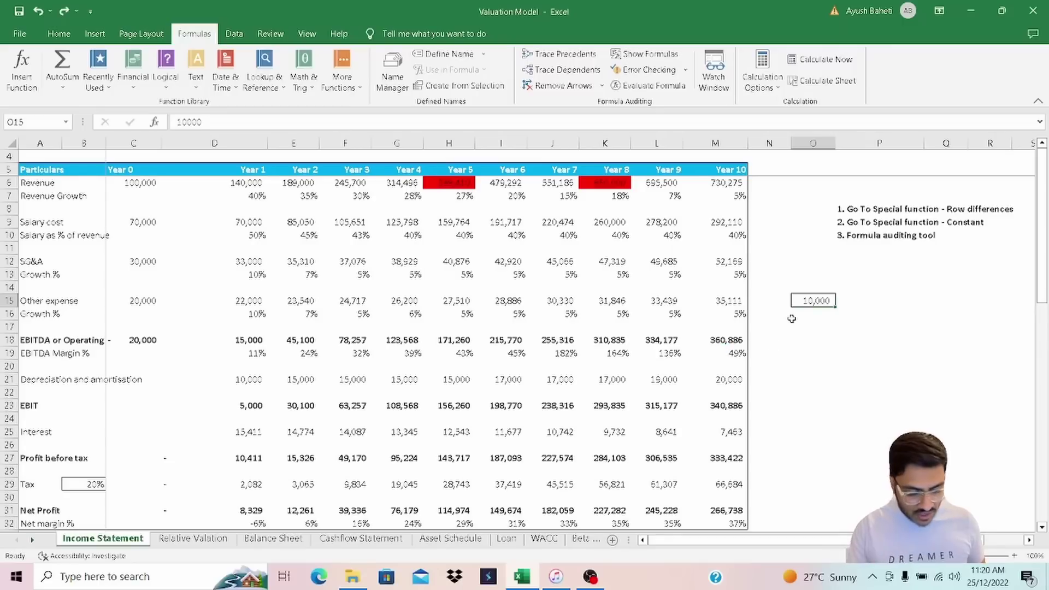
pyautogui.press('Delete')
pyautogui.hotkey('ctrl', 'z')
# Trace the dependents of O15 and inspect the Year 10 EBITDA formula that refers to it
pyautogui.click(814, 353)
pyautogui.click(817, 306)
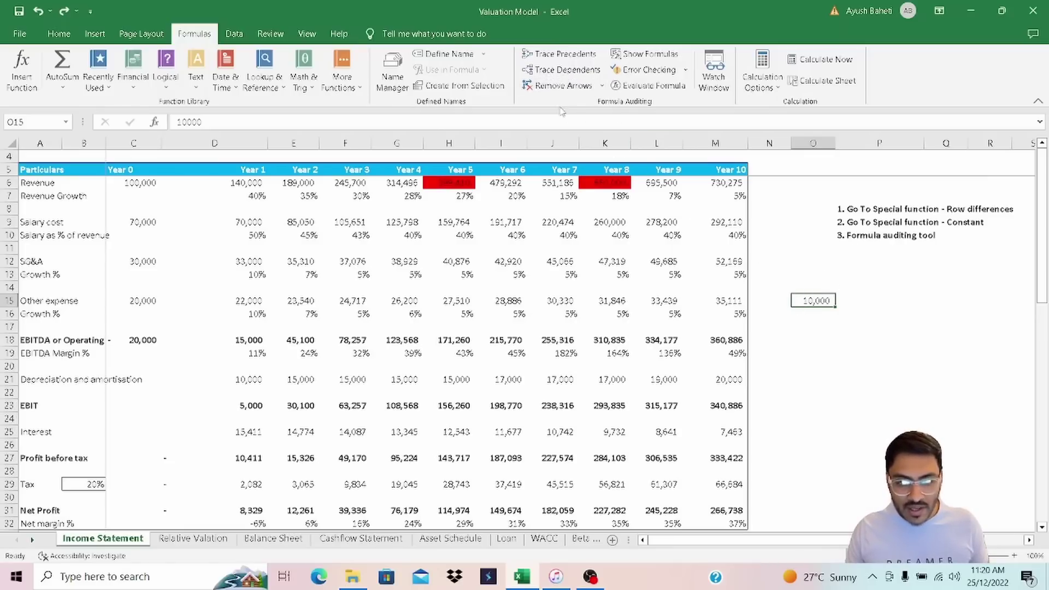
pyautogui.click(551, 76)
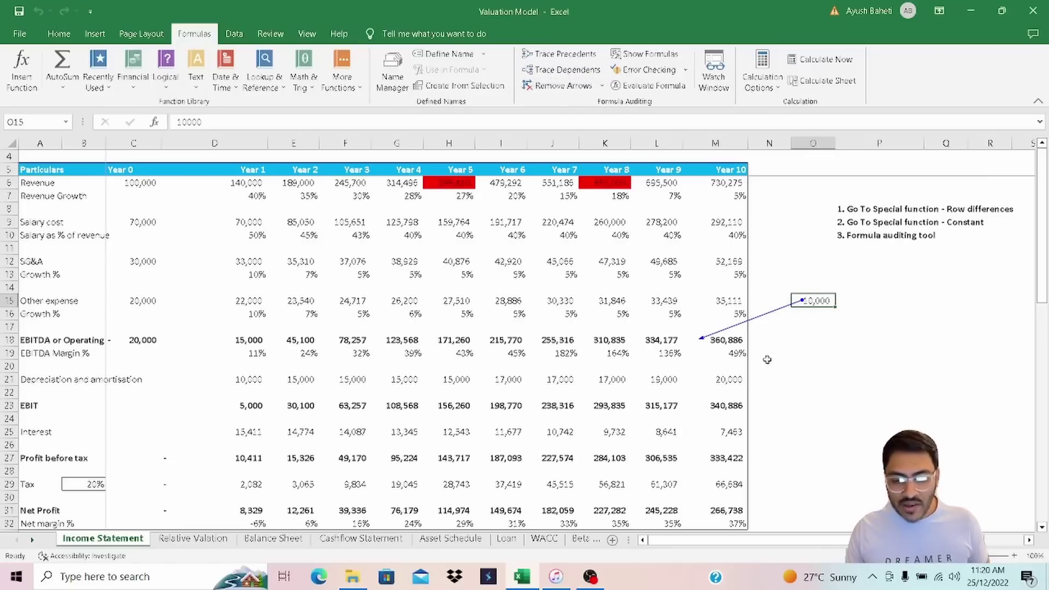
pyautogui.doubleClick(716, 340)
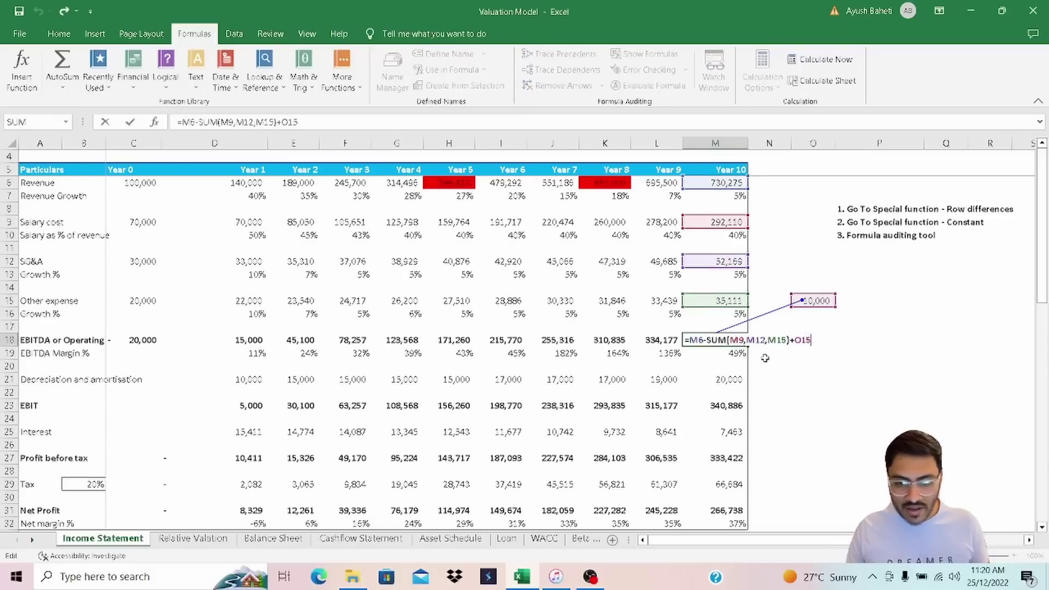
pyautogui.press('Escape')
# Label the 10,000 value by entering "Do not delete" in O14 directly above it
pyautogui.click(813, 288)
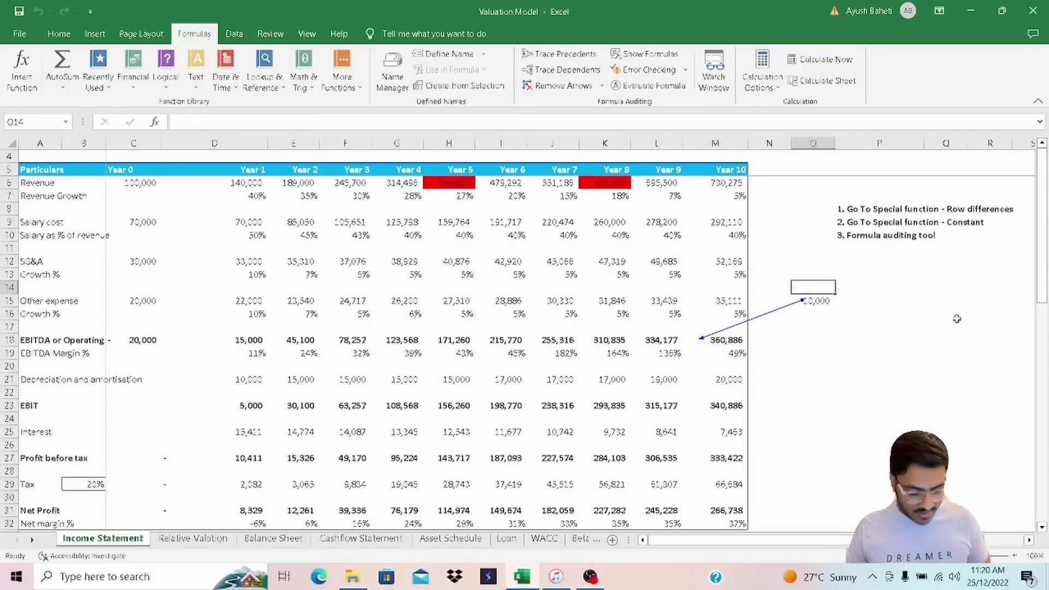
pyautogui.write('Do not deldete')
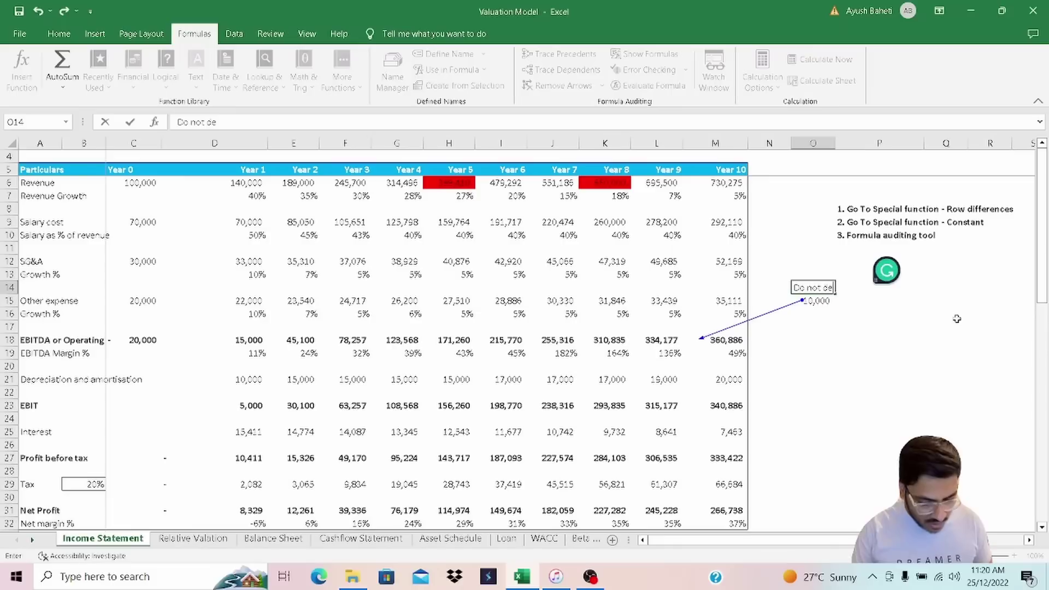
pyautogui.press('BackSpace')
pyautogui.press('BackSpace')
pyautogui.press('BackSpace')
pyautogui.press('BackSpace')
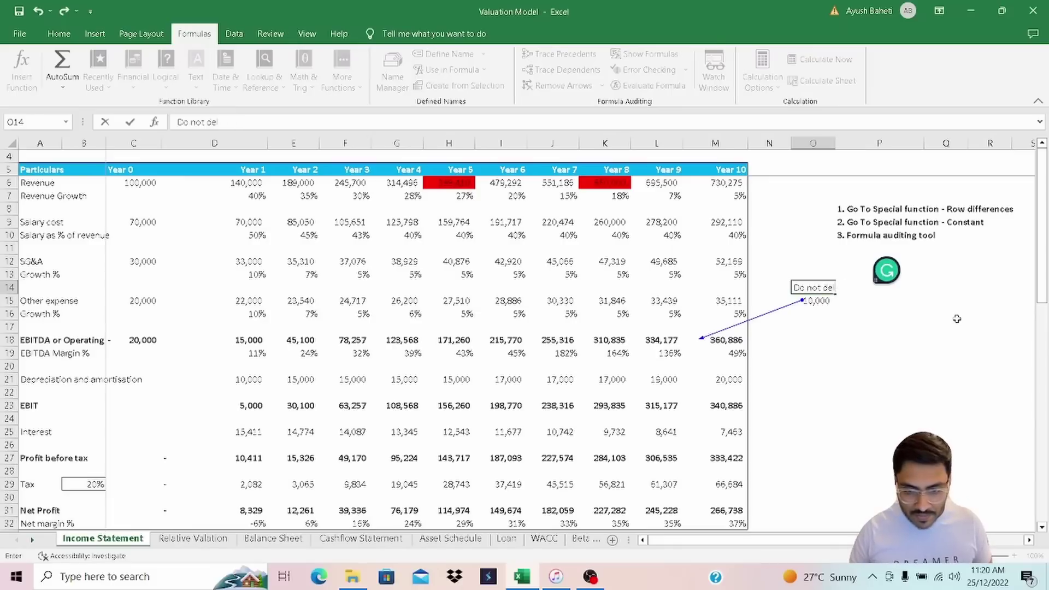
pyautogui.write('ete')
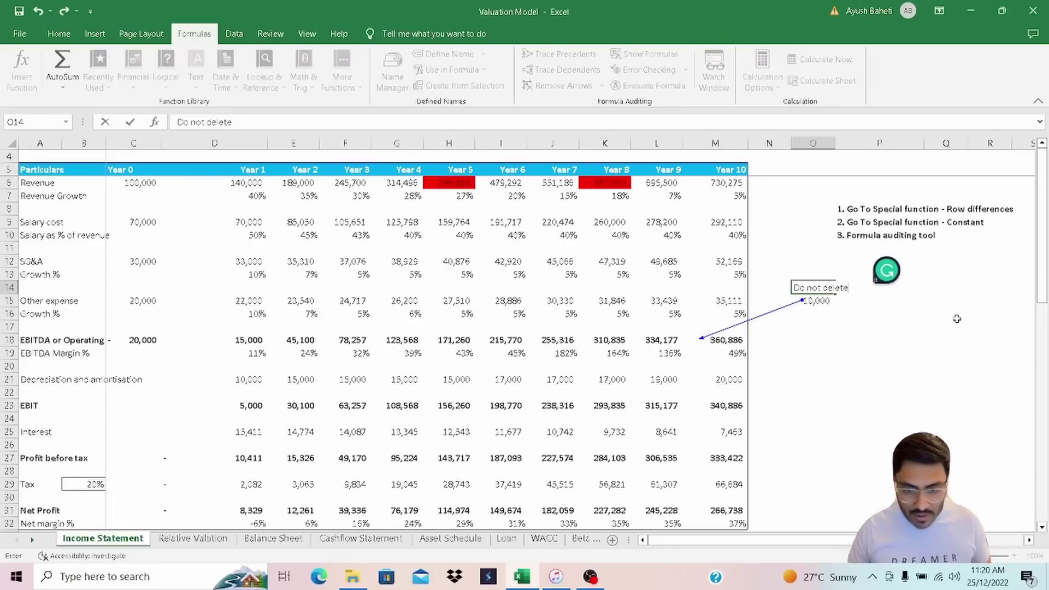
pyautogui.hotkey('ctrl', 'Return')
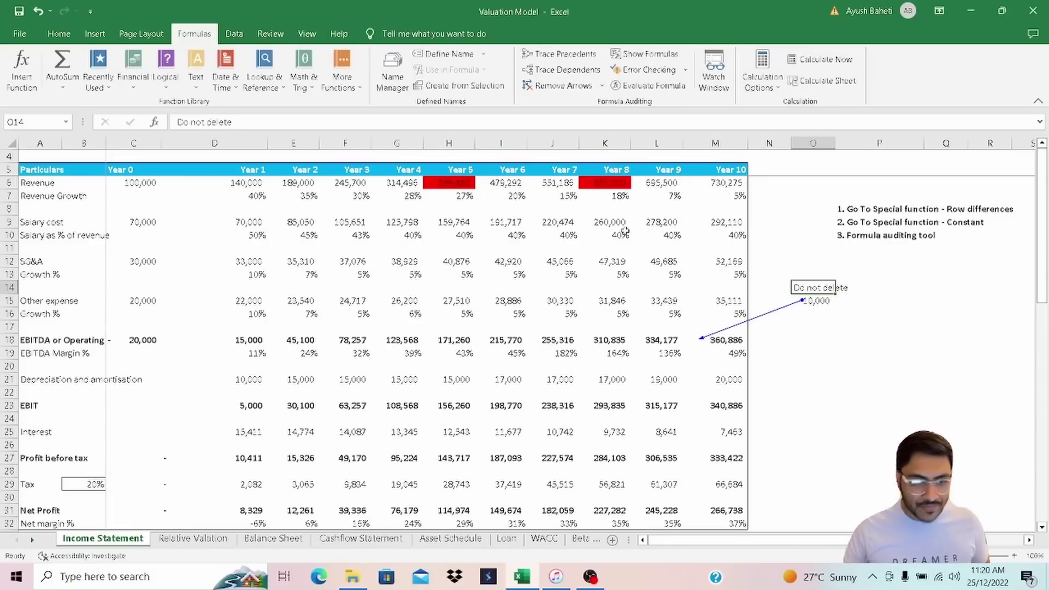
# Colour the "Do not delete" label red, and make the 10,000 bold with a border around O14:O15
pyautogui.click(59, 34)
pyautogui.click(246, 80)
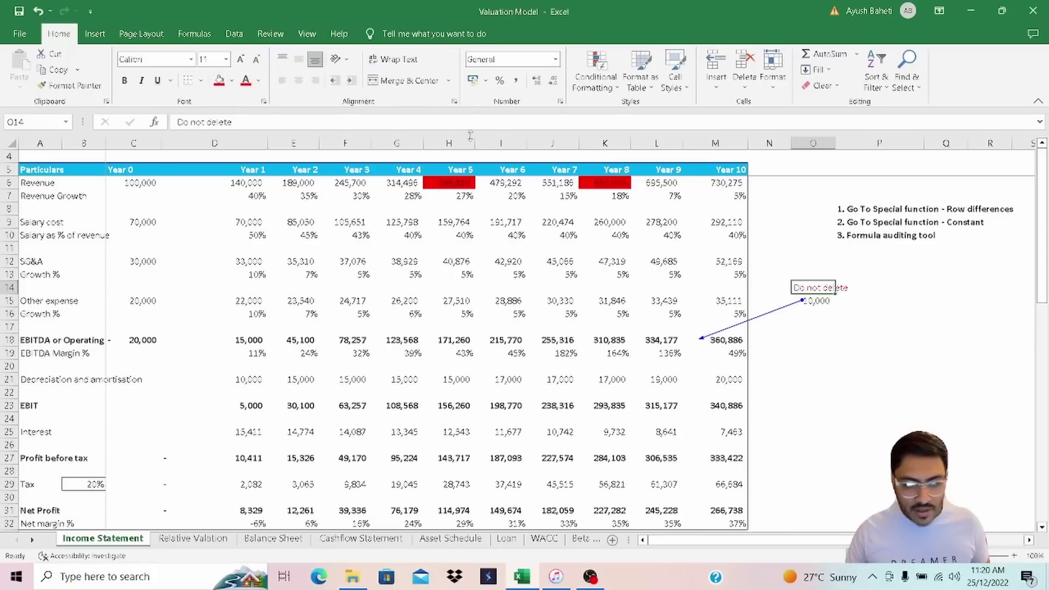
pyautogui.moveTo(804, 288); pyautogui.dragTo(804, 300)
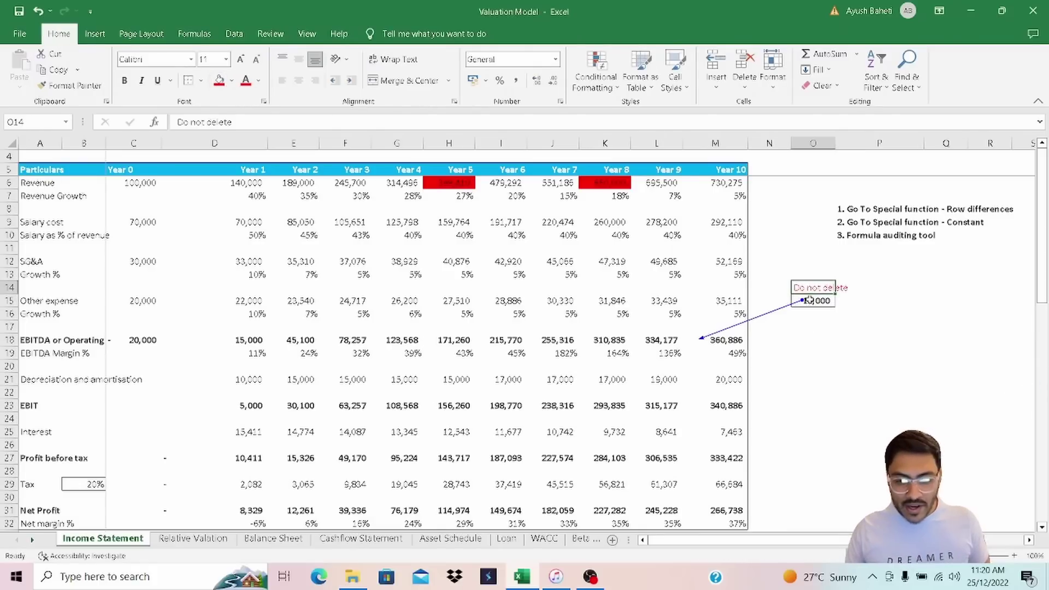
pyautogui.doubleClick(814, 314)
pyautogui.press('Escape')
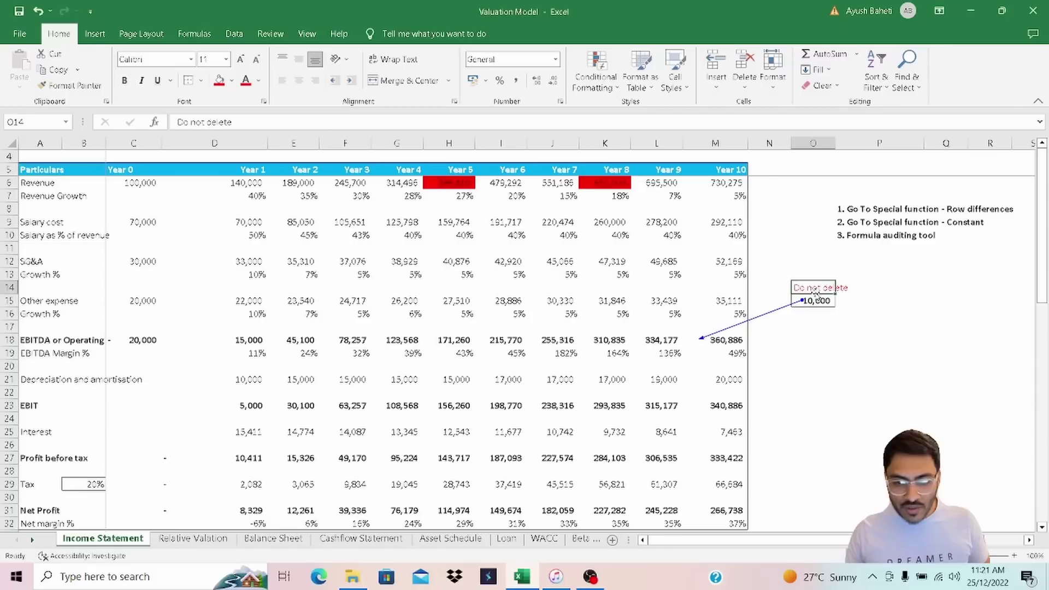
# Widen column O so that the whole "Do not delete" label fits inside its cell
pyautogui.click(814, 288)
pyautogui.moveTo(833, 143); pyautogui.dragTo(853, 143)
pyautogui.click(862, 407)
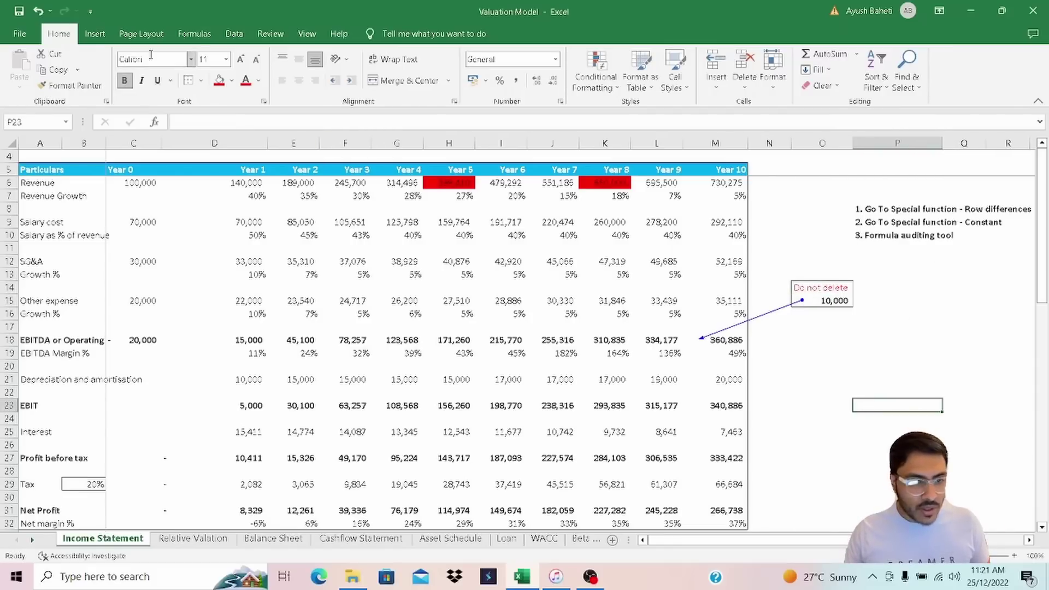
# Show the formulas instead of the values throughout the income statement sheet
pyautogui.click(194, 34)
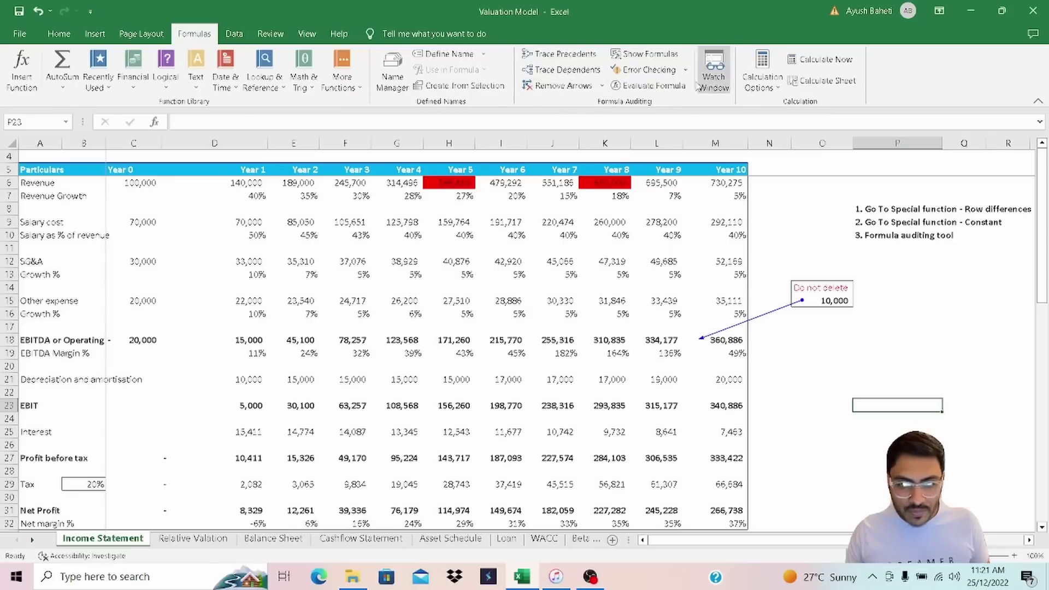
pyautogui.click(645, 54)
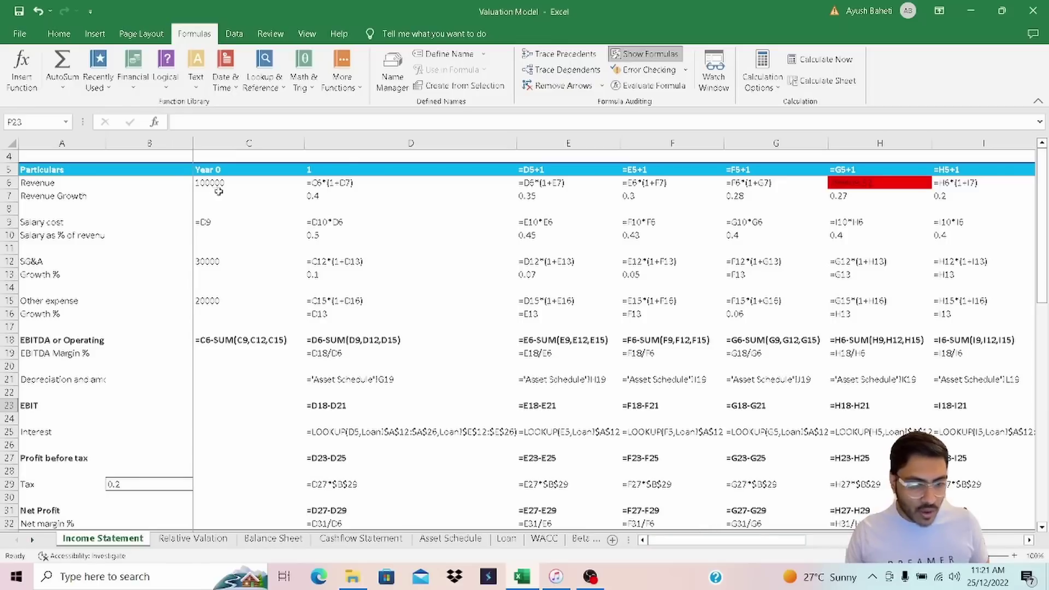
# Examine the displayed formulas for hardcoded entries, checking the Year 0 figures in column C and the red revenue cells H6 and K6
pyautogui.moveTo(211, 181); pyautogui.dragTo(211, 341)
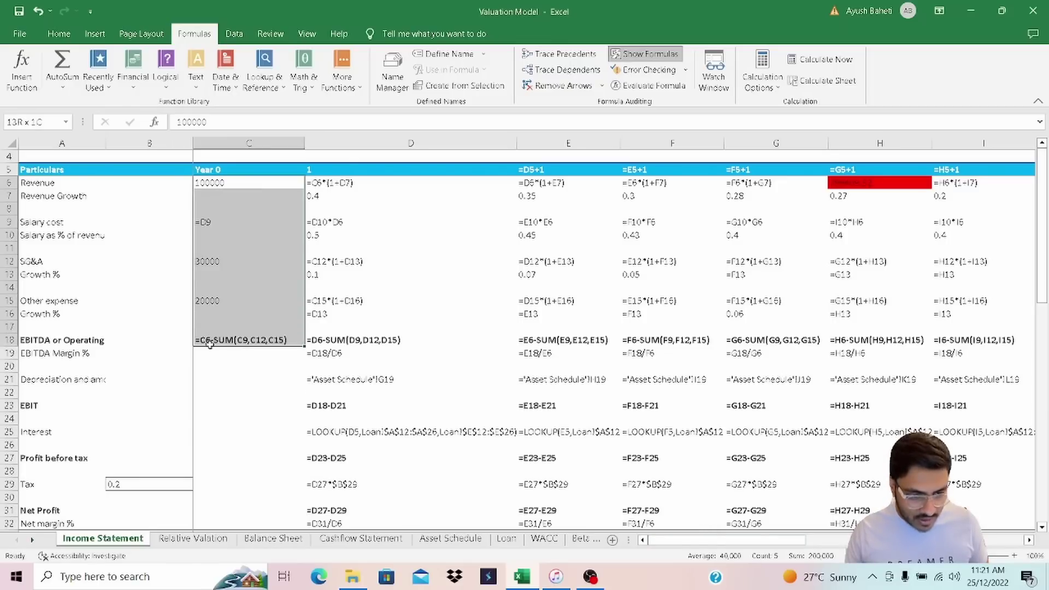
pyautogui.click(218, 258)
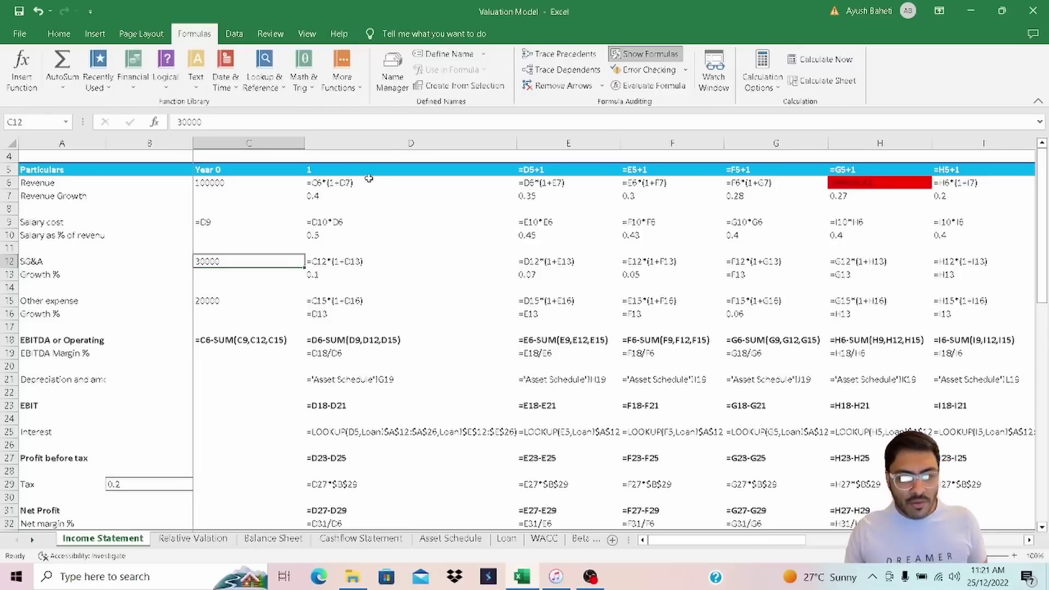
pyautogui.moveTo(814, 541); pyautogui.dragTo(592, 587)
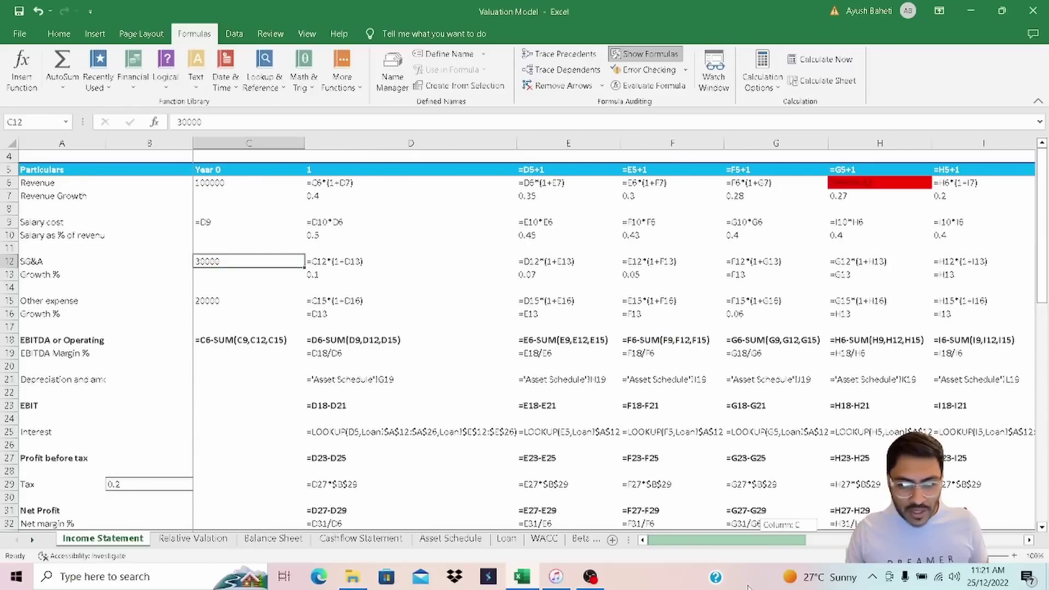
pyautogui.moveTo(749, 587); pyautogui.dragTo(809, 588)
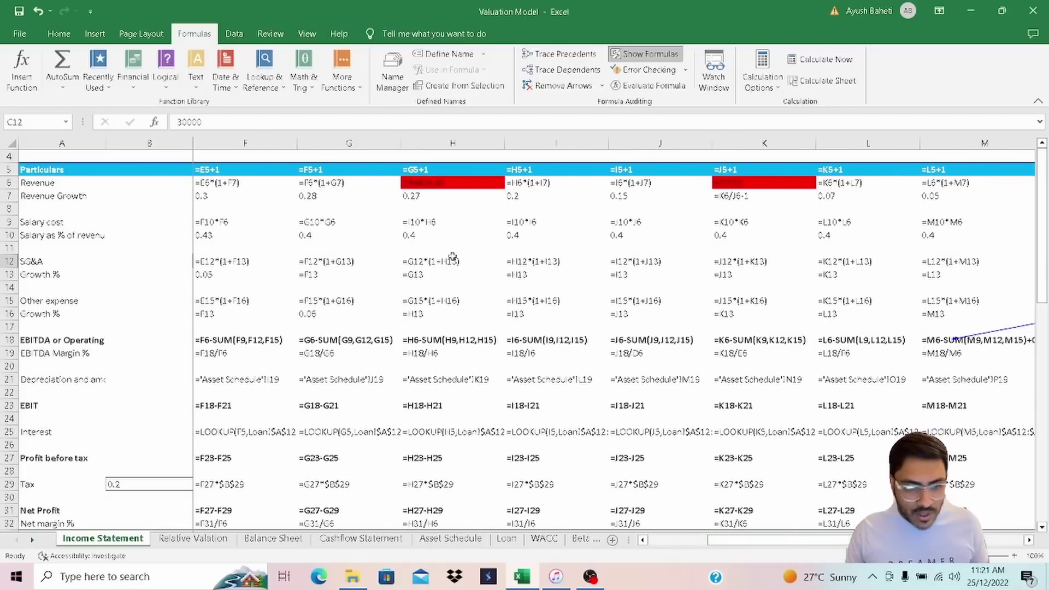
pyautogui.click(430, 186)
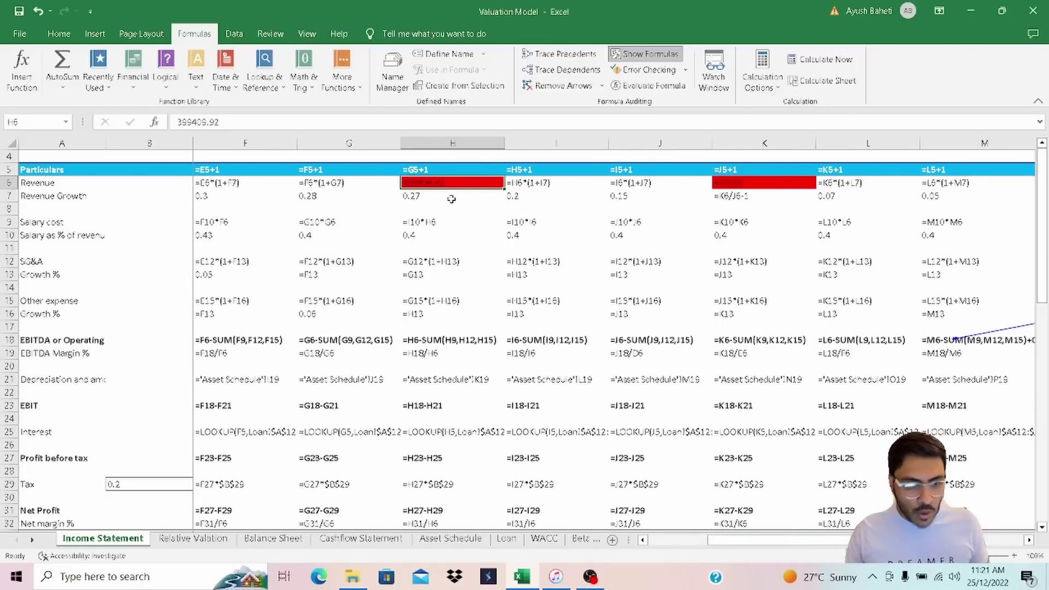
pyautogui.click(765, 184)
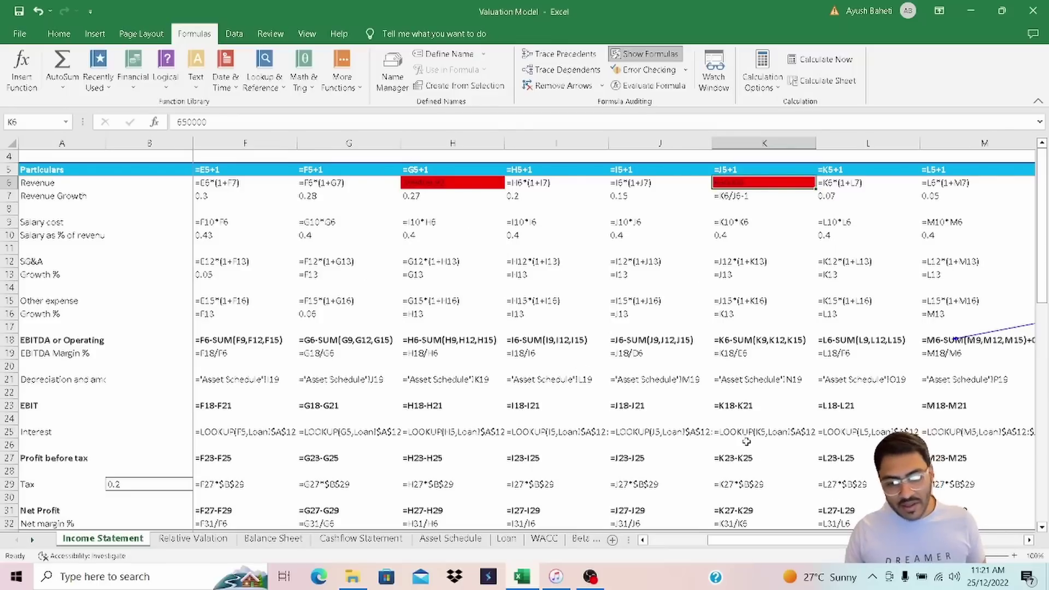
pyautogui.press('Left')
pyautogui.press('Left')
pyautogui.press('Left')
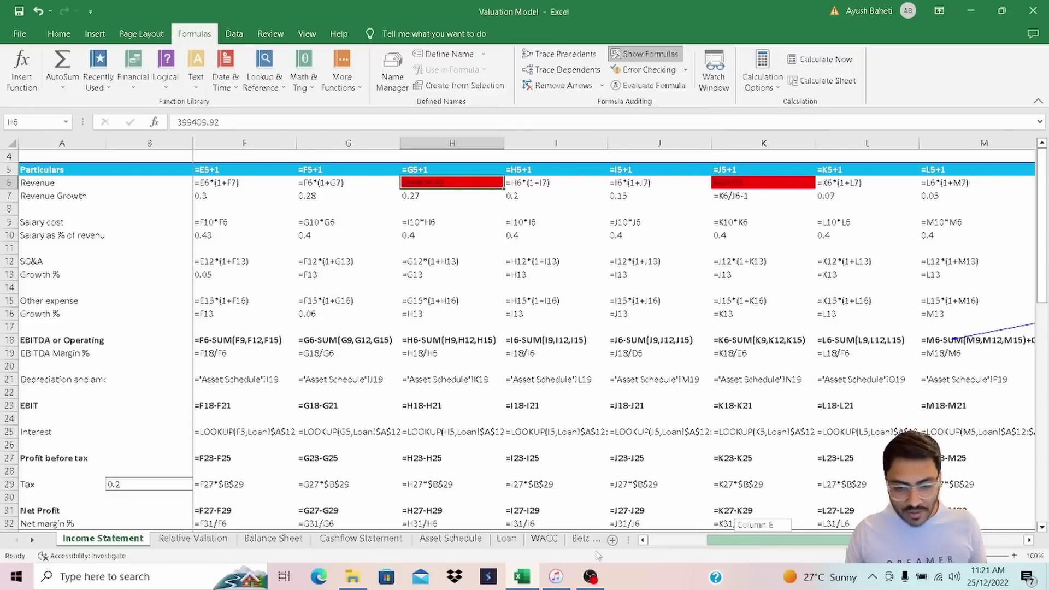
# Return the sheet to showing values, and add "4. Show Formula" in P11 under the numbered list of auditing tools
pyautogui.hotkey('ctrl', '`')
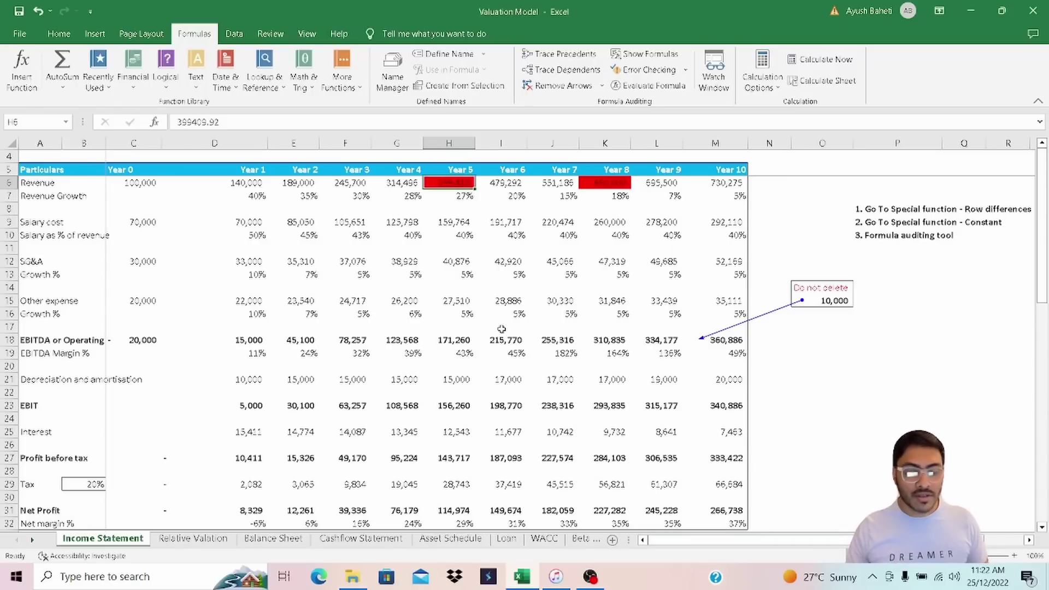
pyautogui.click(897, 248)
pyautogui.write('4. Show Fromula')
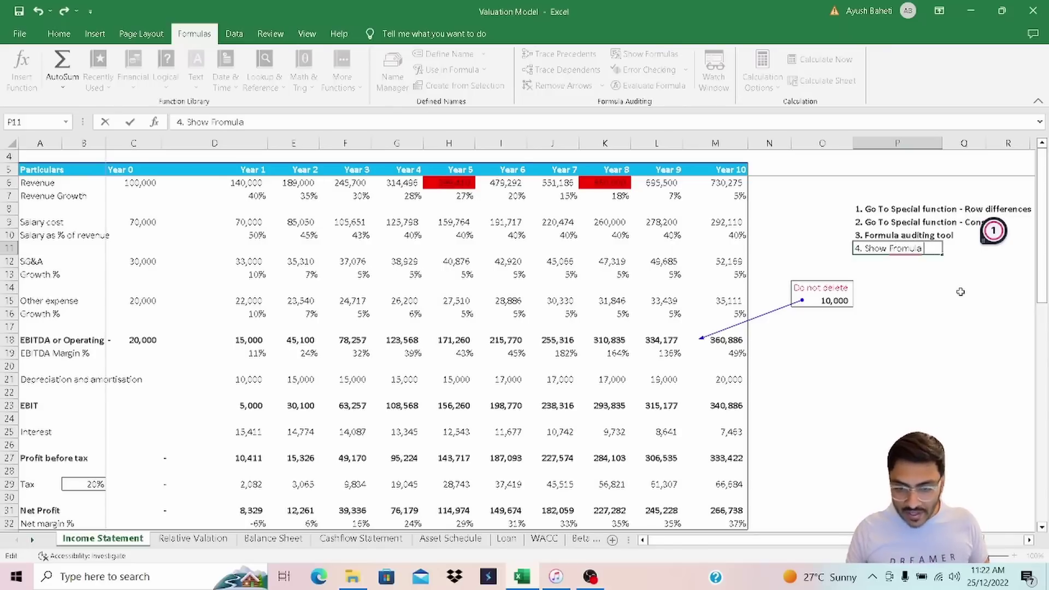
pyautogui.moveTo(907, 250)
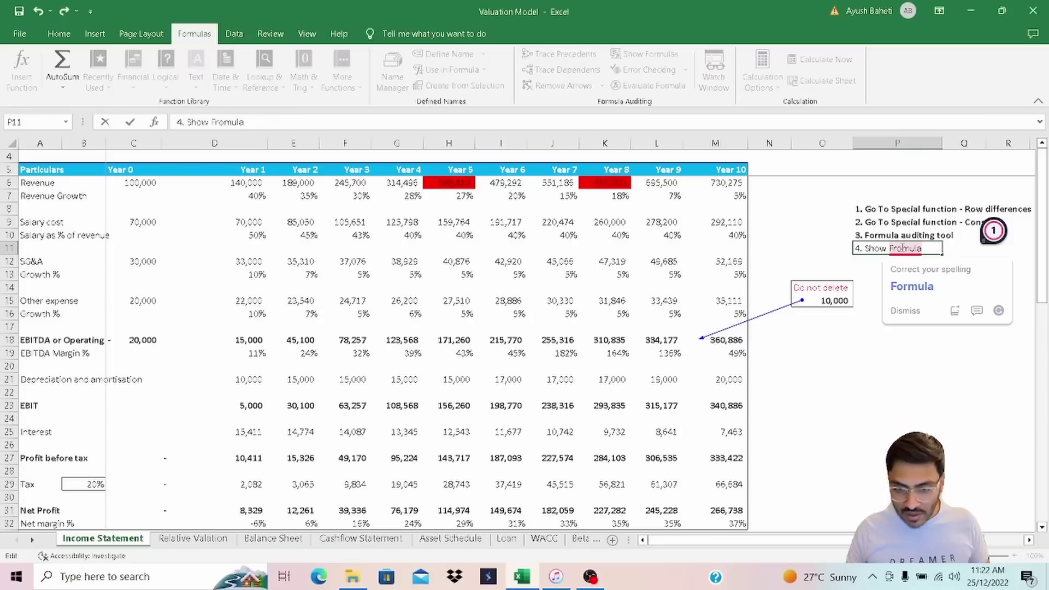
pyautogui.click(911, 294)
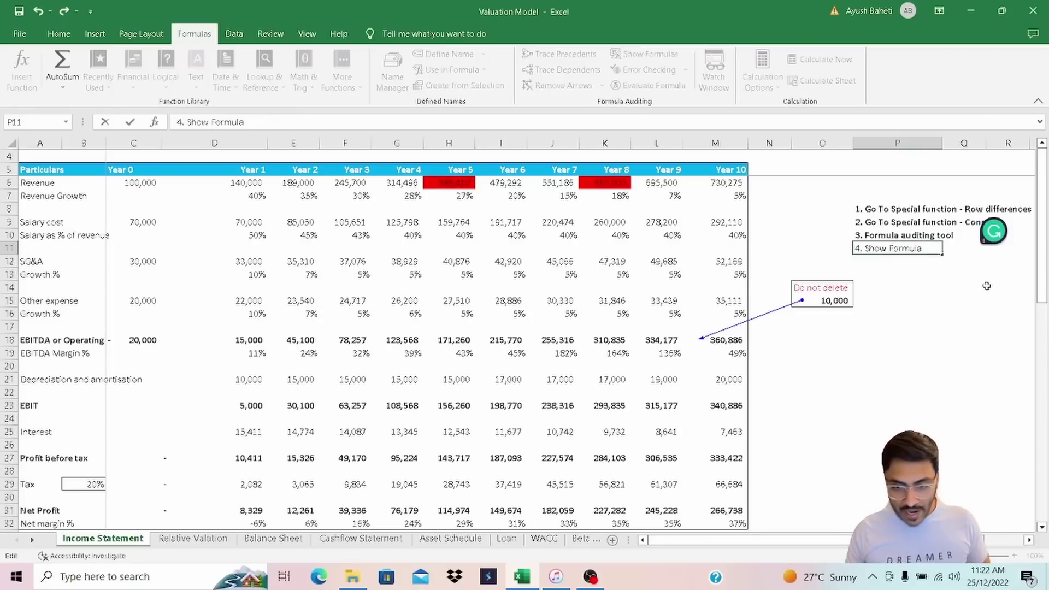
pyautogui.click(306, 122)
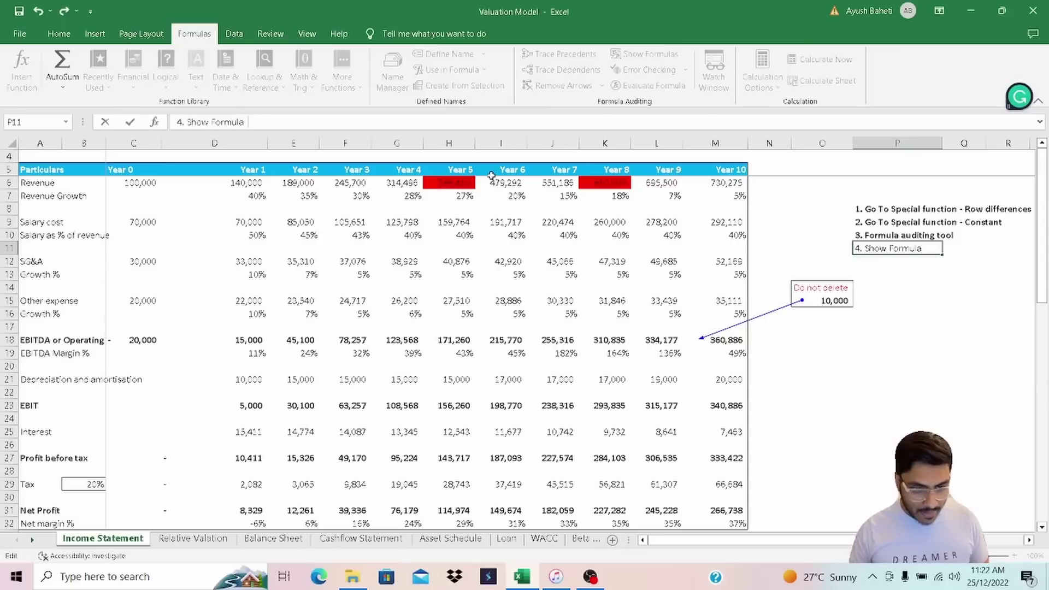
pyautogui.press('Escape')
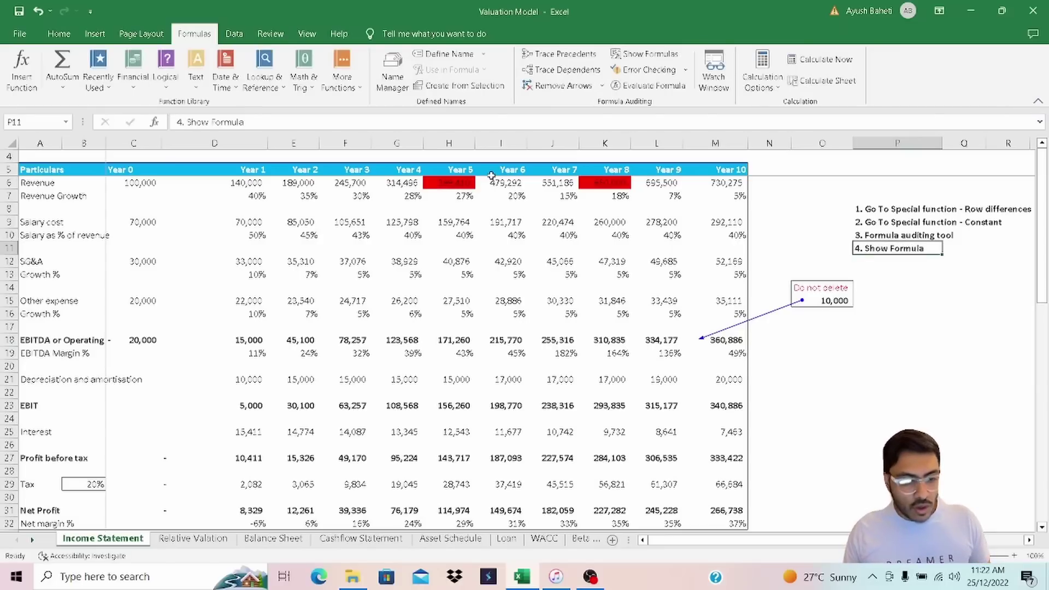